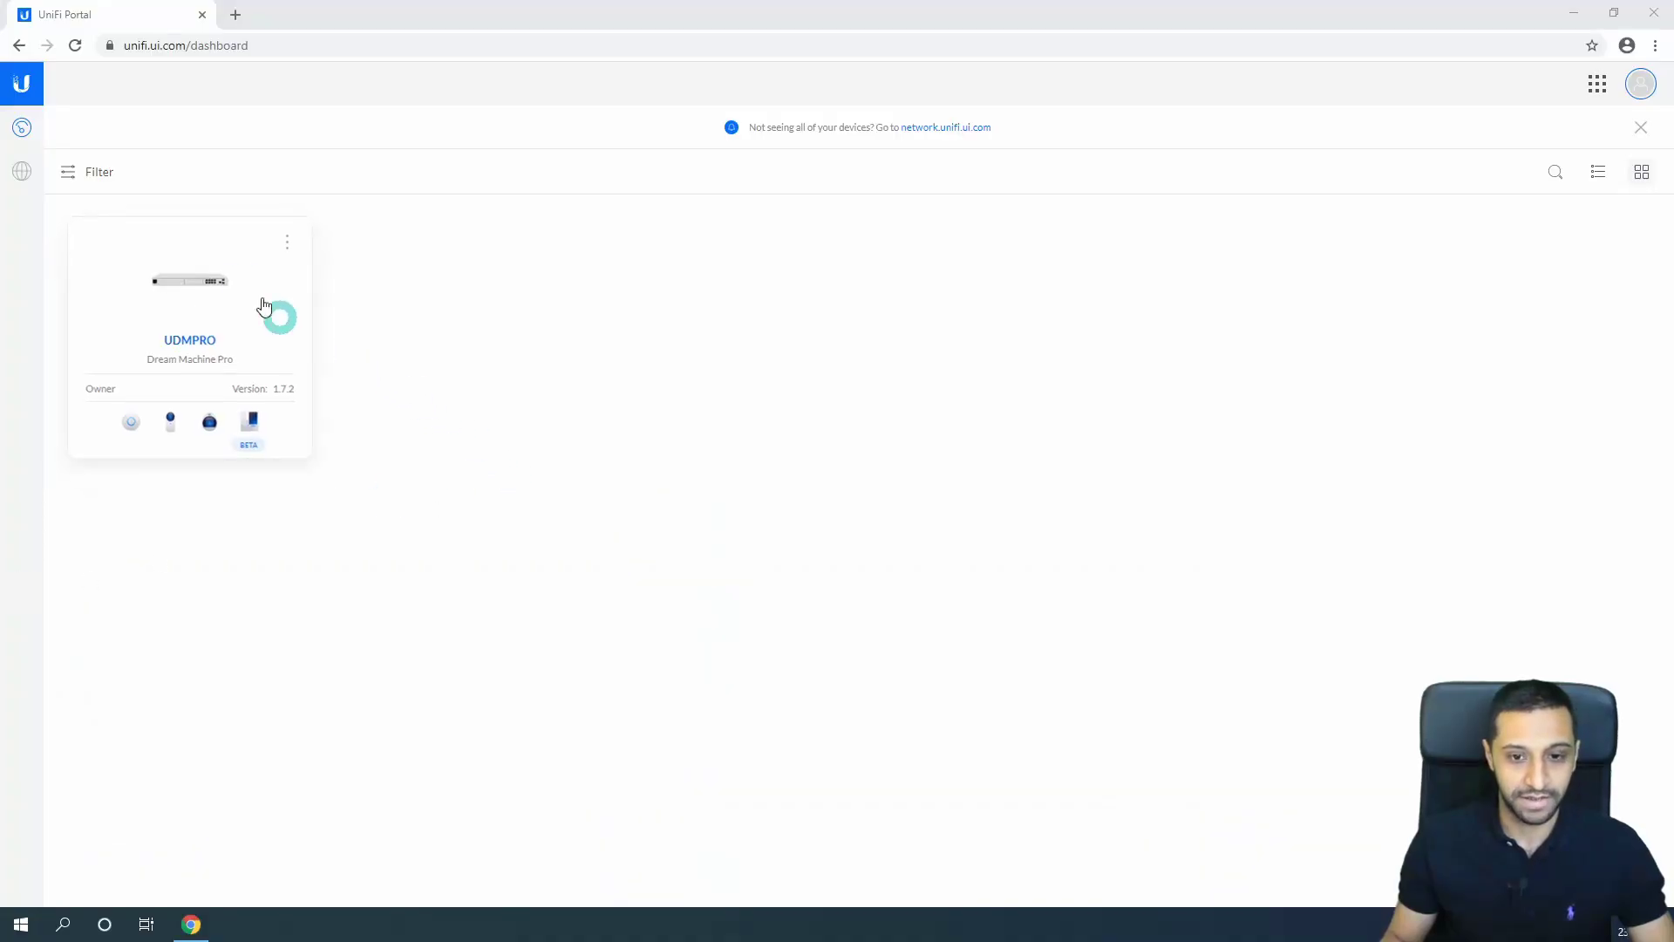
Open the UniFi Network app for the UDMPRO console in a new tab
left_click(181, 293)
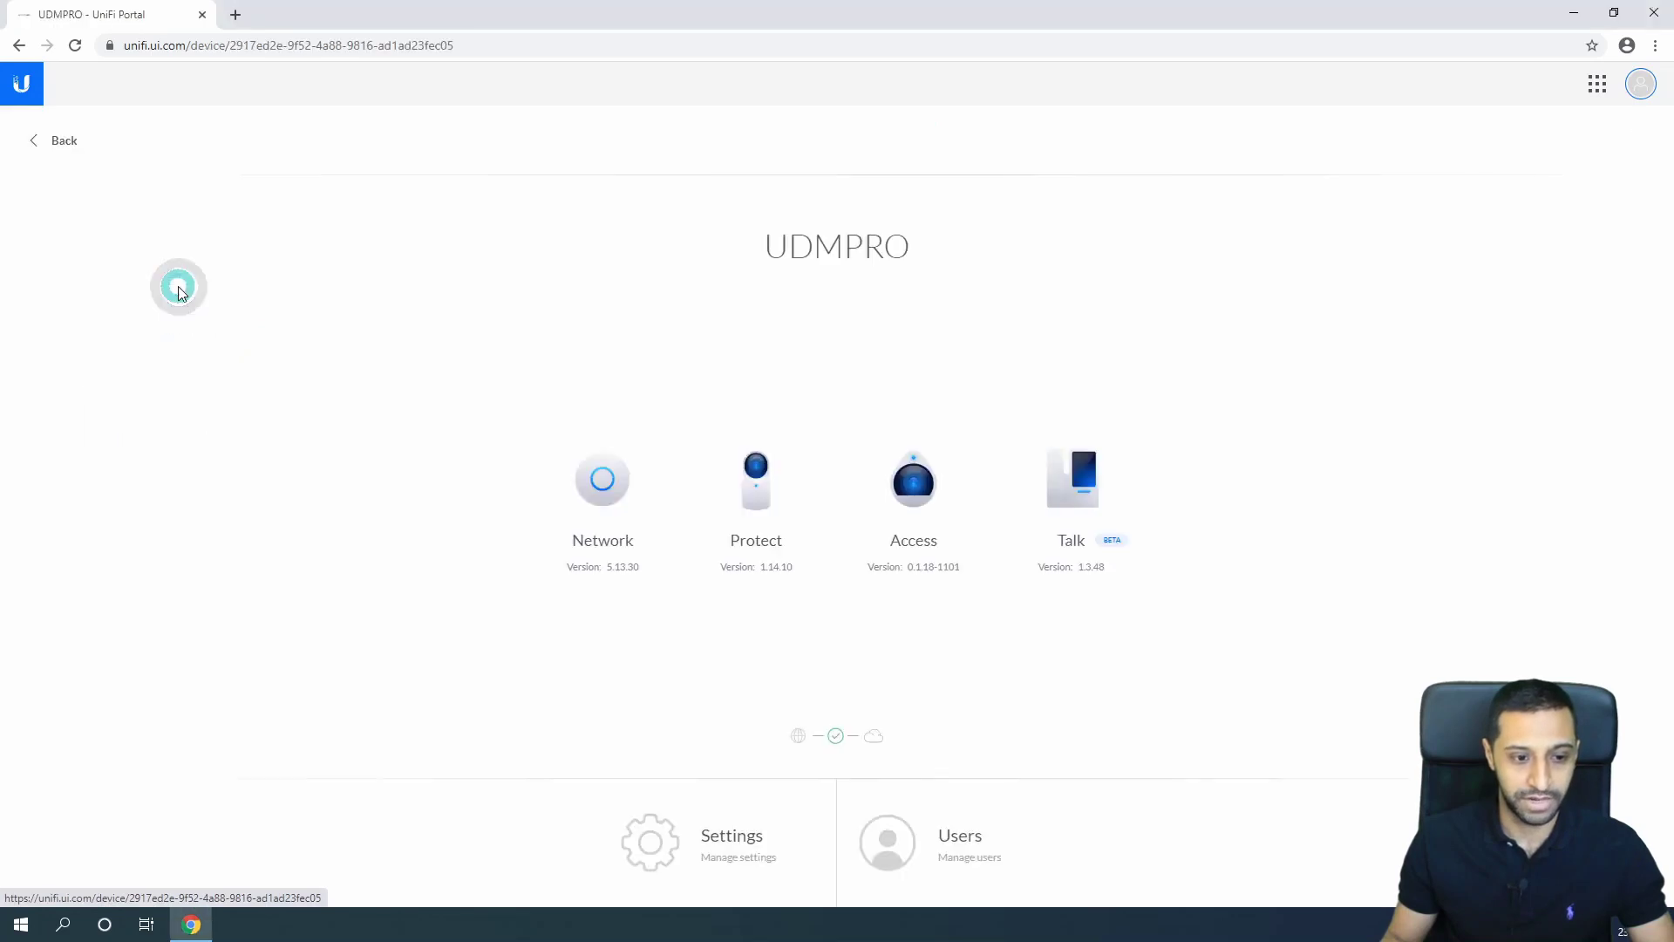
left_click(619, 499, "ctrl")
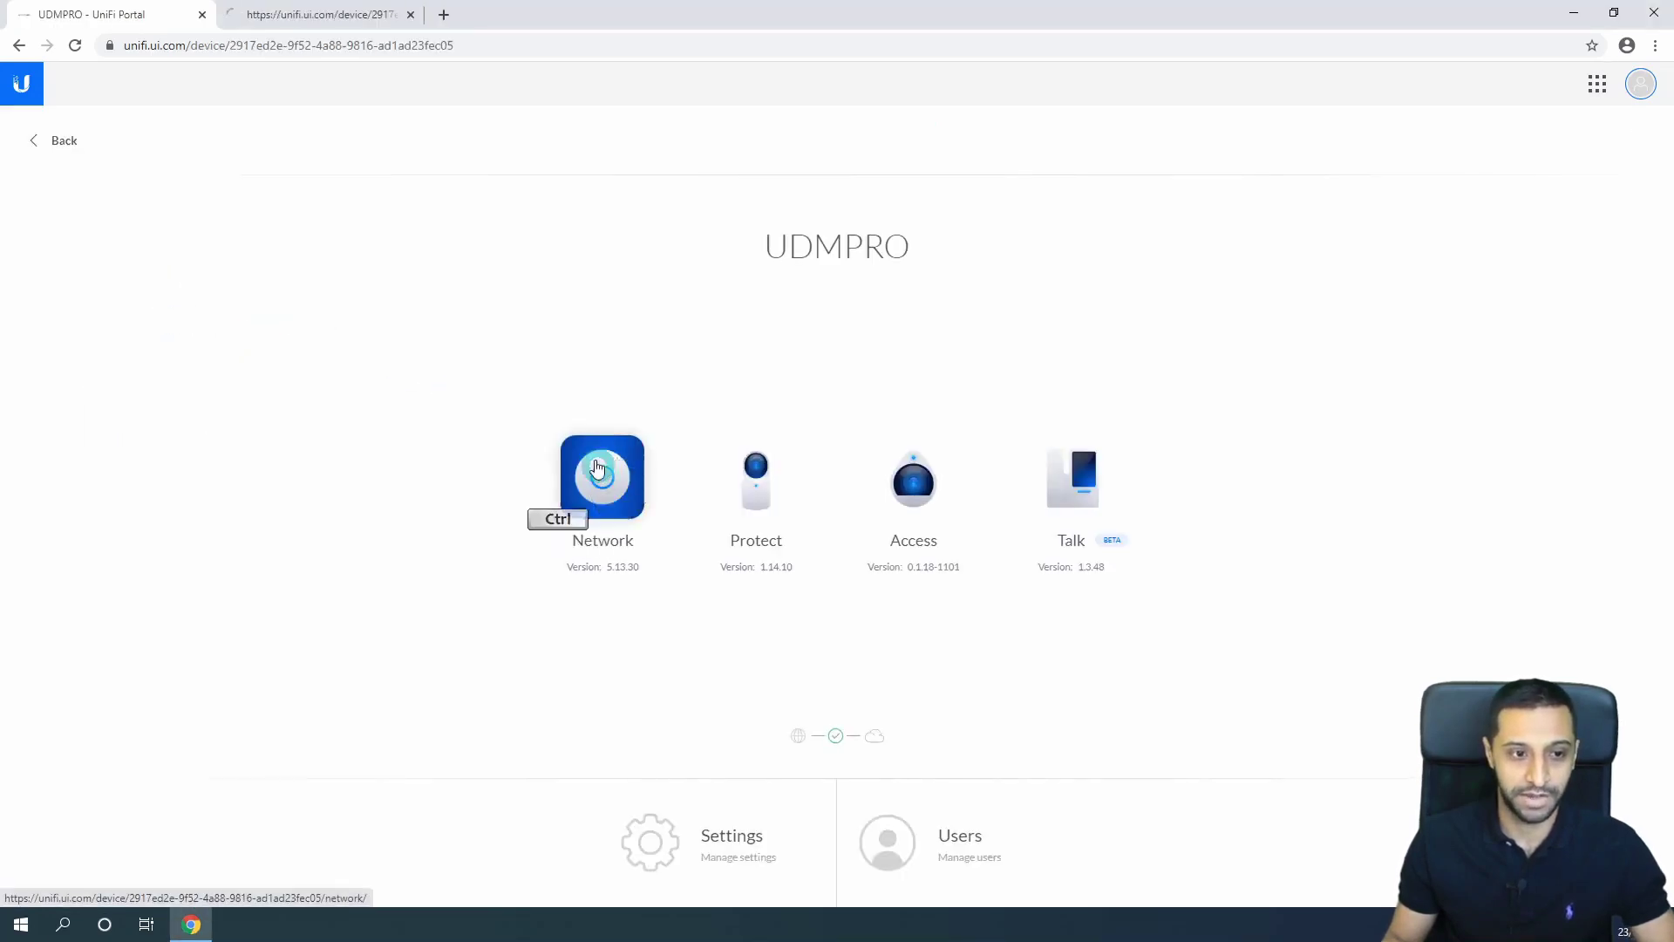
left_click(341, 16)
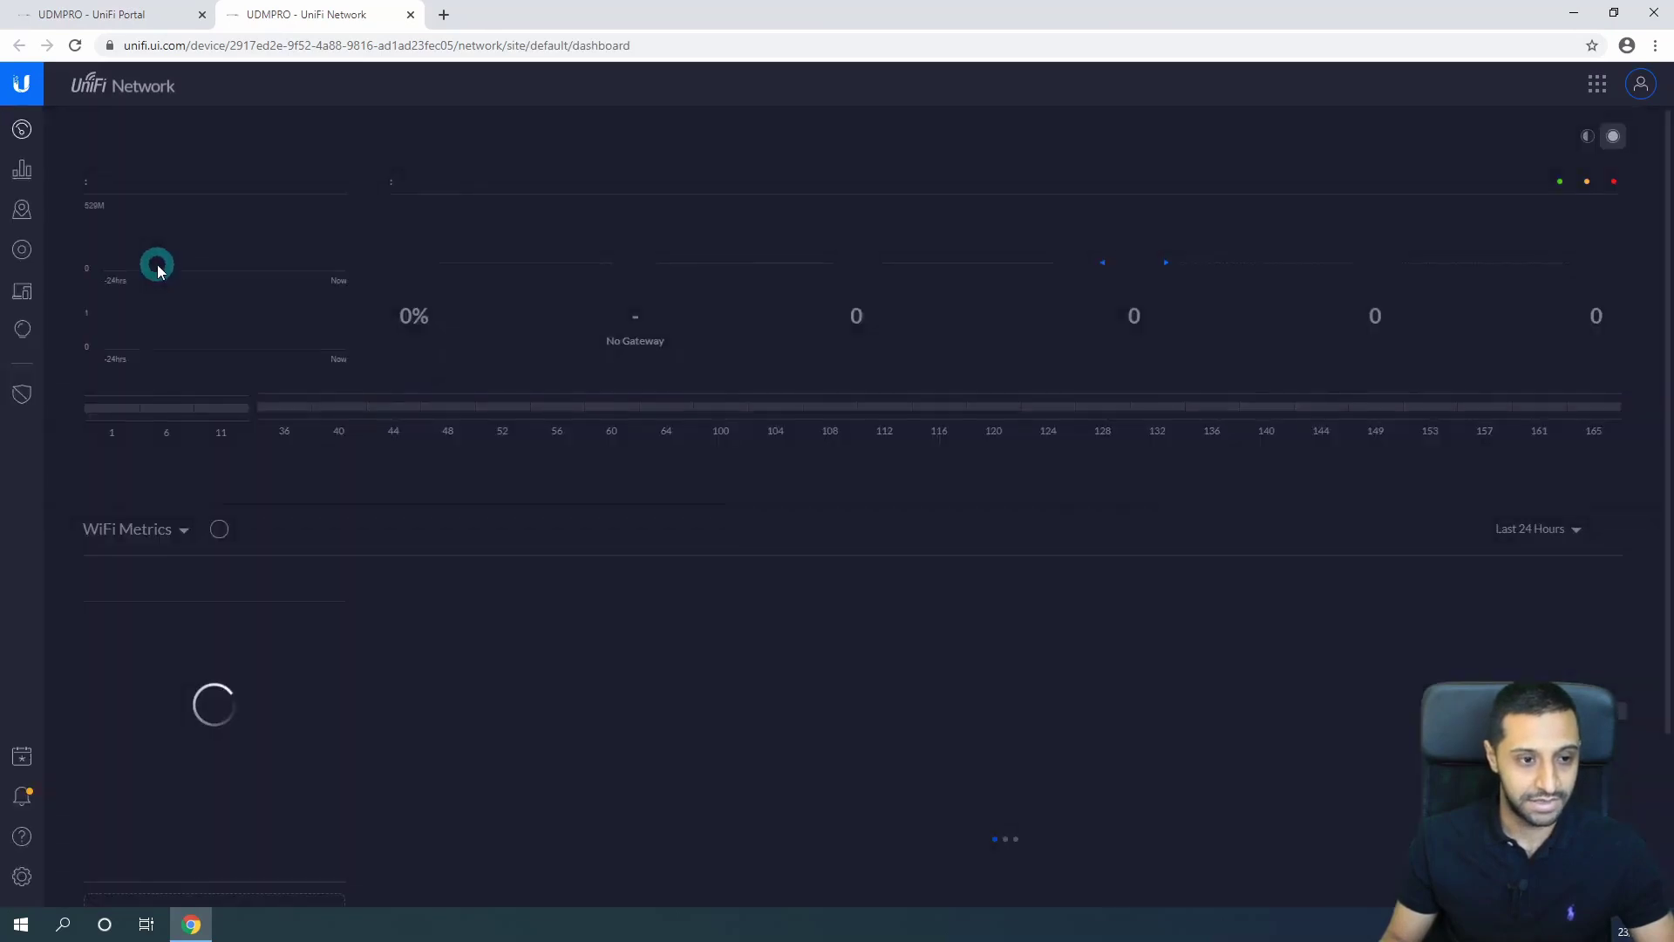
Check the Devices list, then the Clients list showing the two wired UVC-G3-Flex cameras
left_click(24, 251)
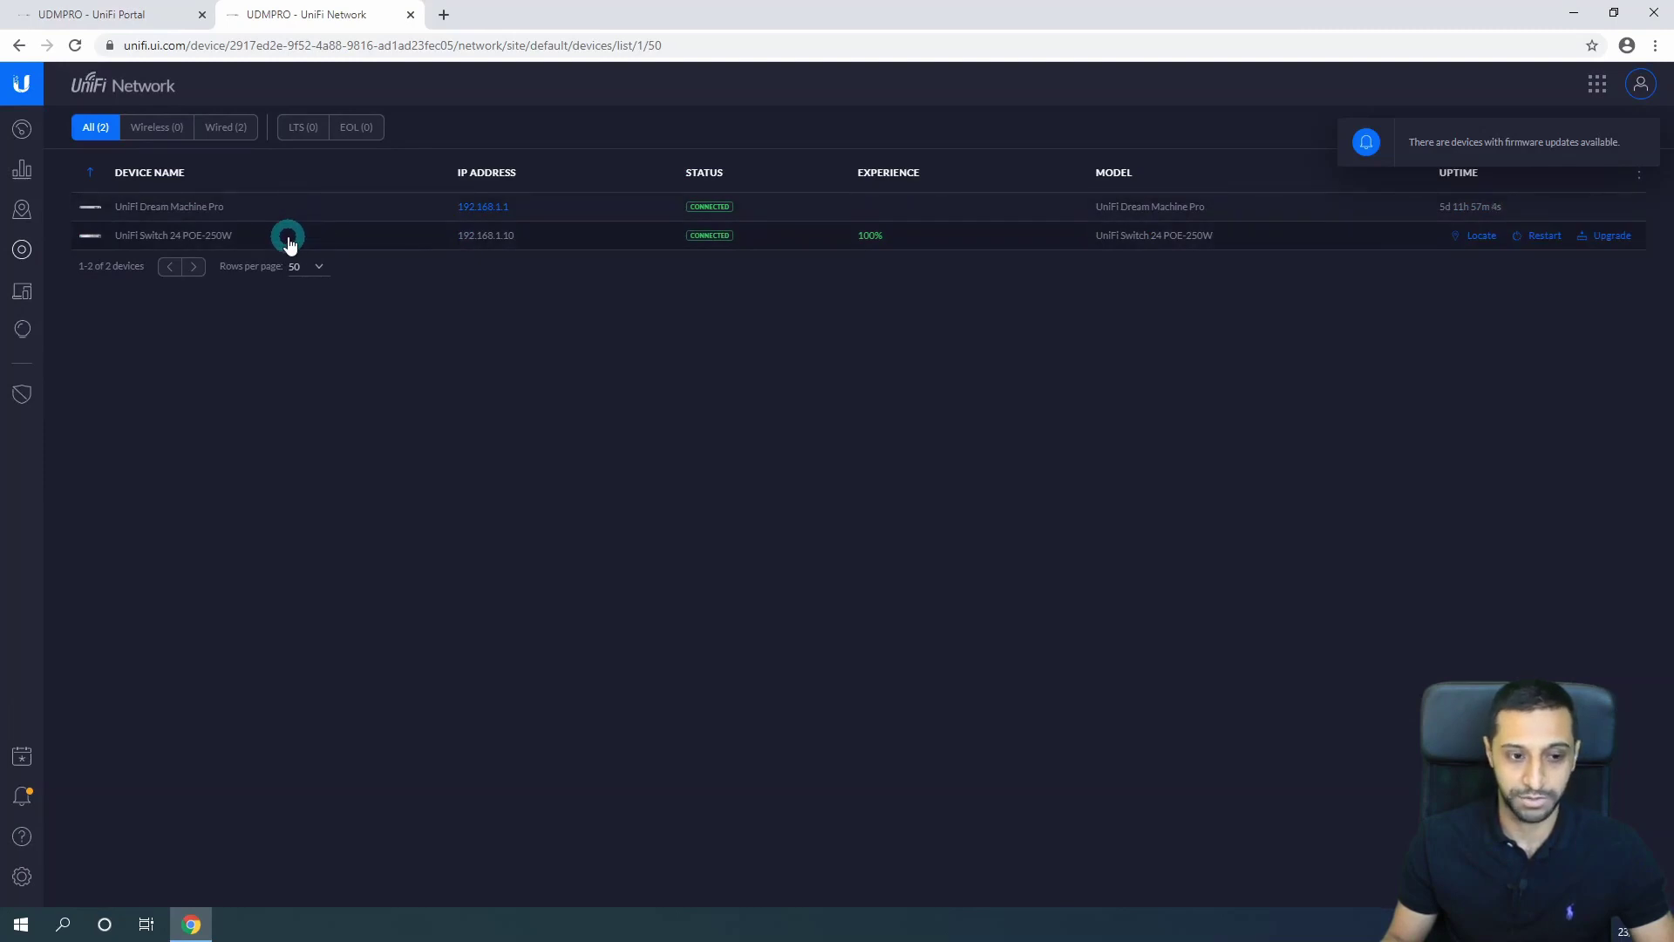
left_click(25, 296)
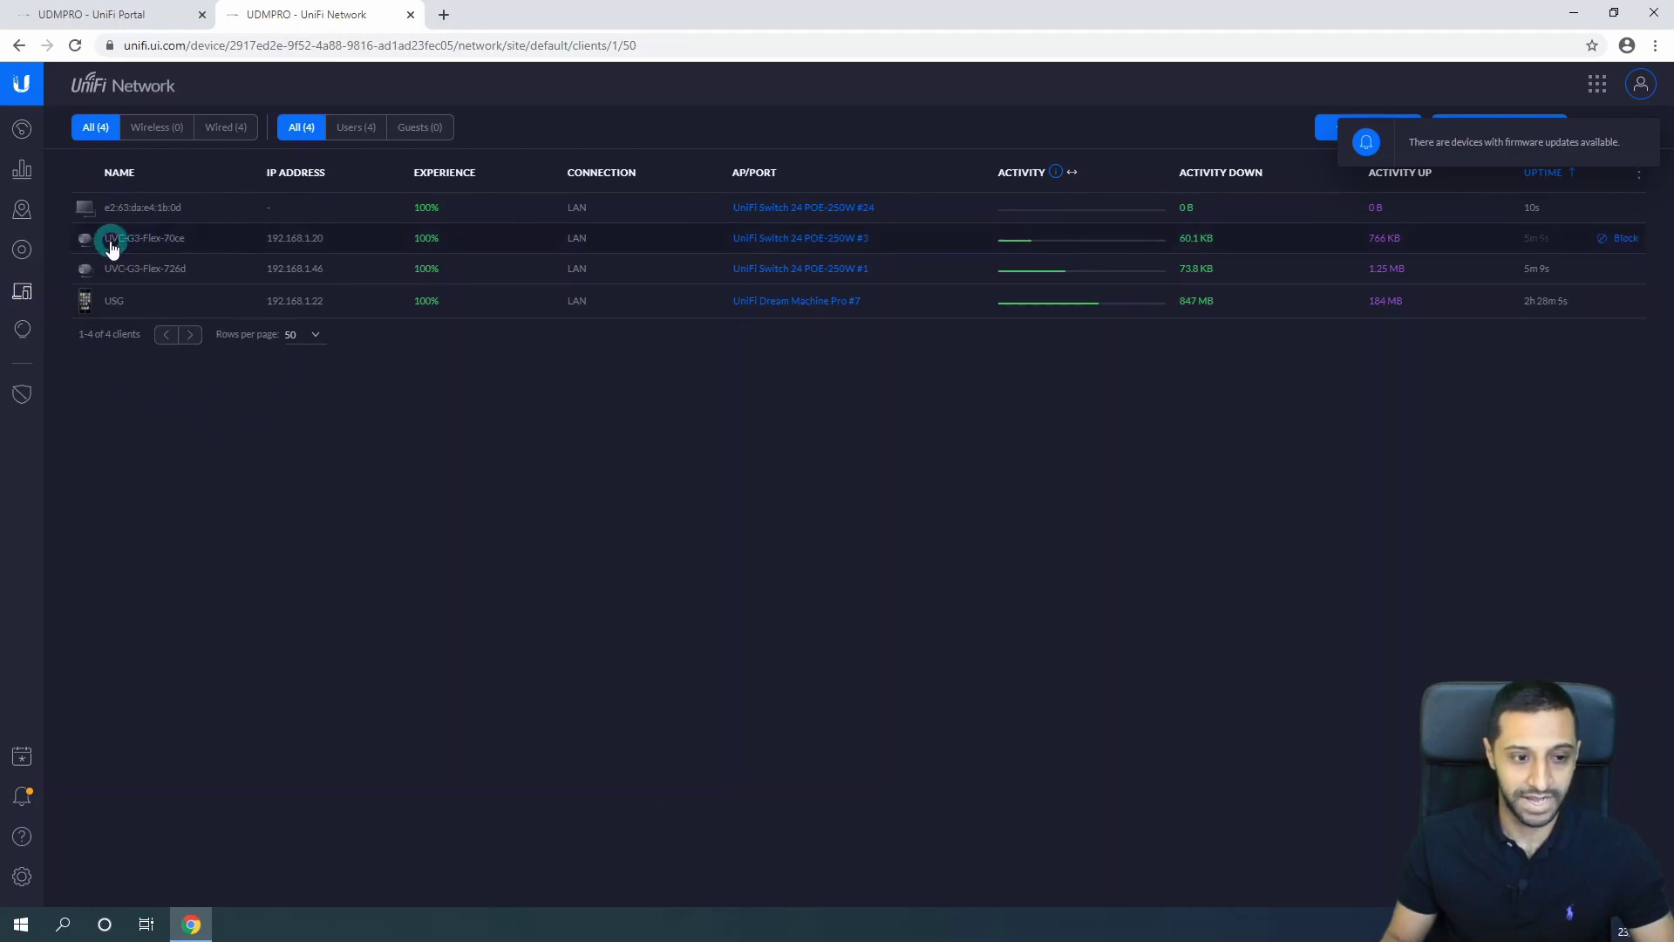
left_click_drag(110, 246, 212, 313)
left_click(350, 482)
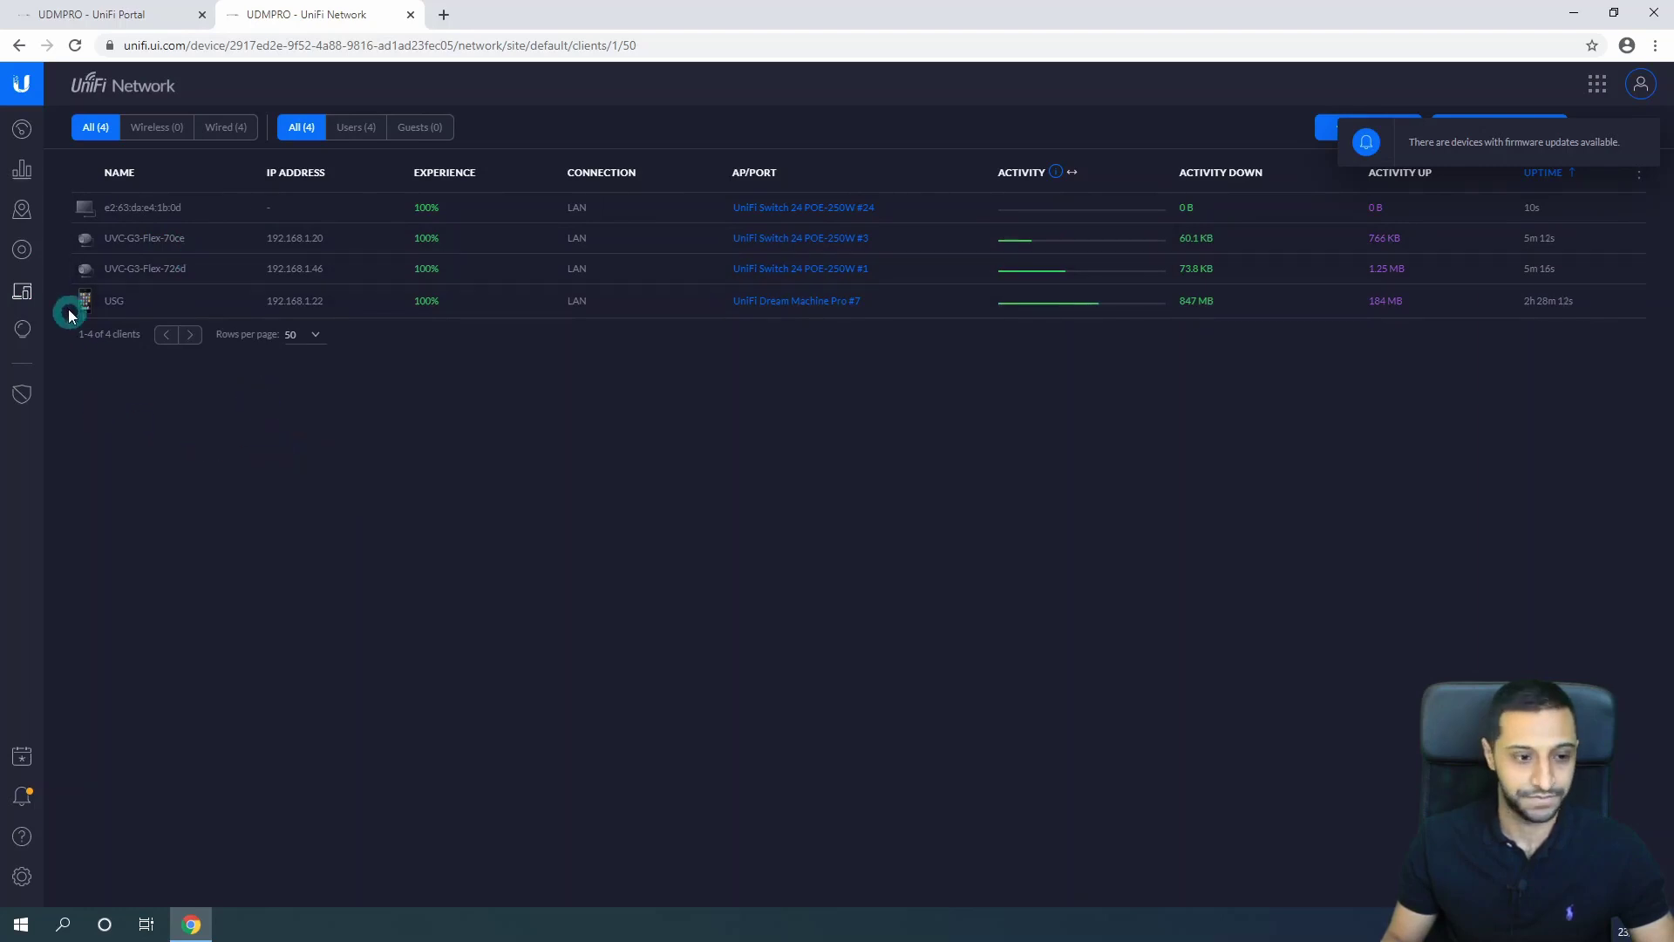
Close Network, open Protect for UDMPRO, load protect.ui.com in another tab, and return to Cameras
left_click(411, 15)
left_click(763, 493)
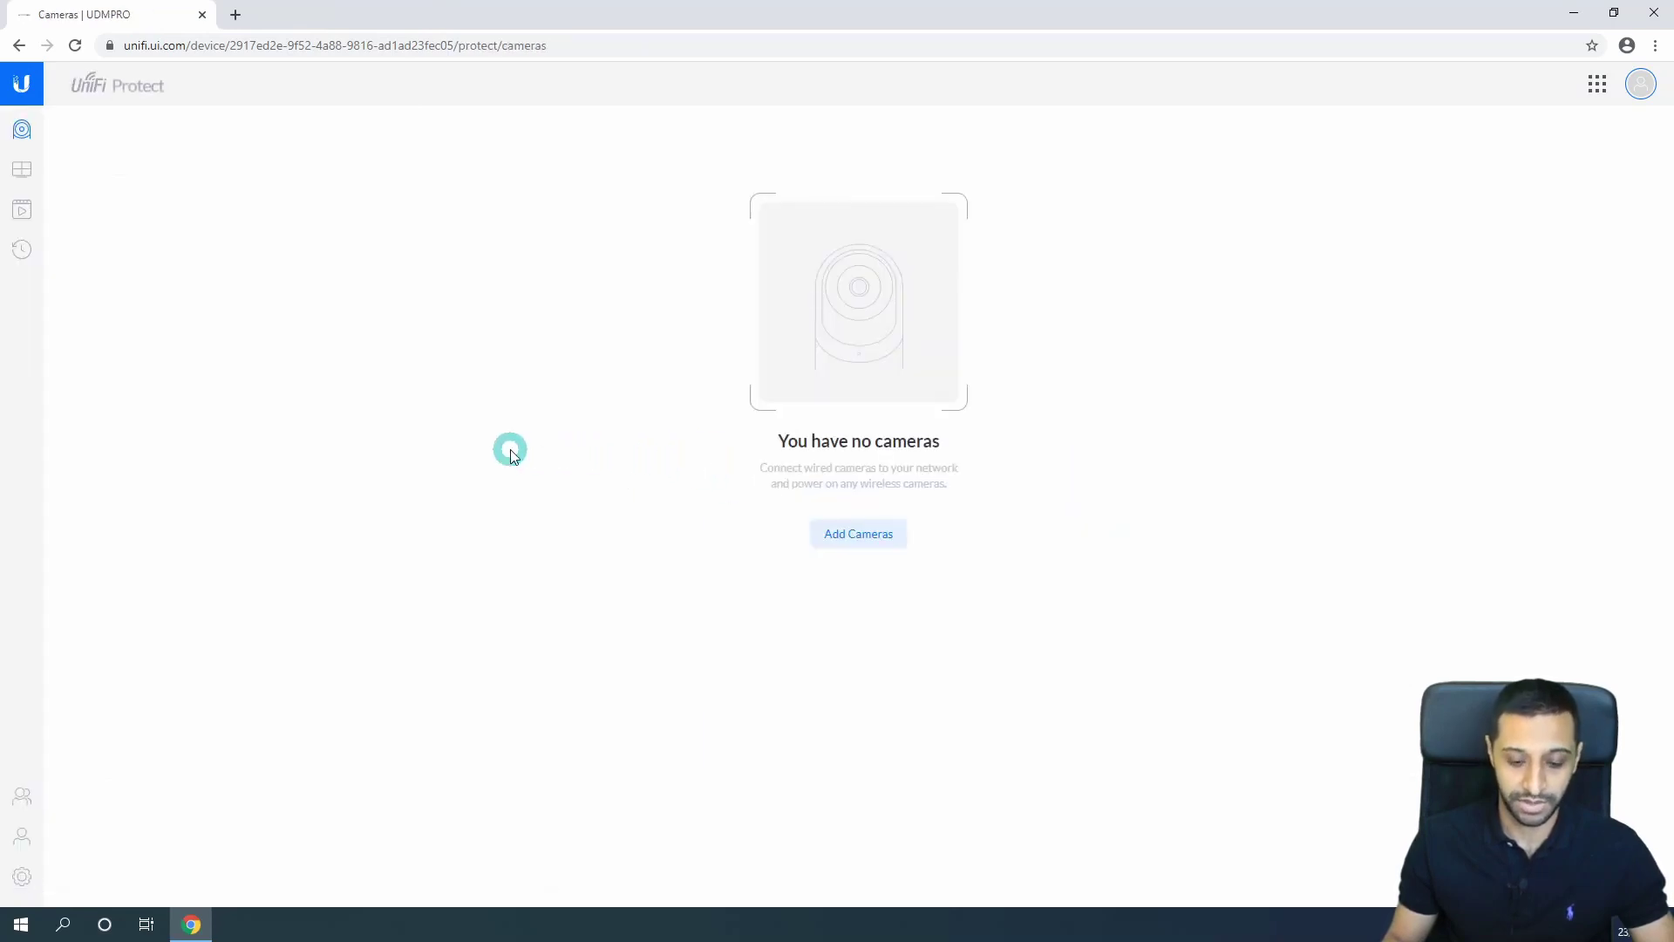
key("ctrl+t")
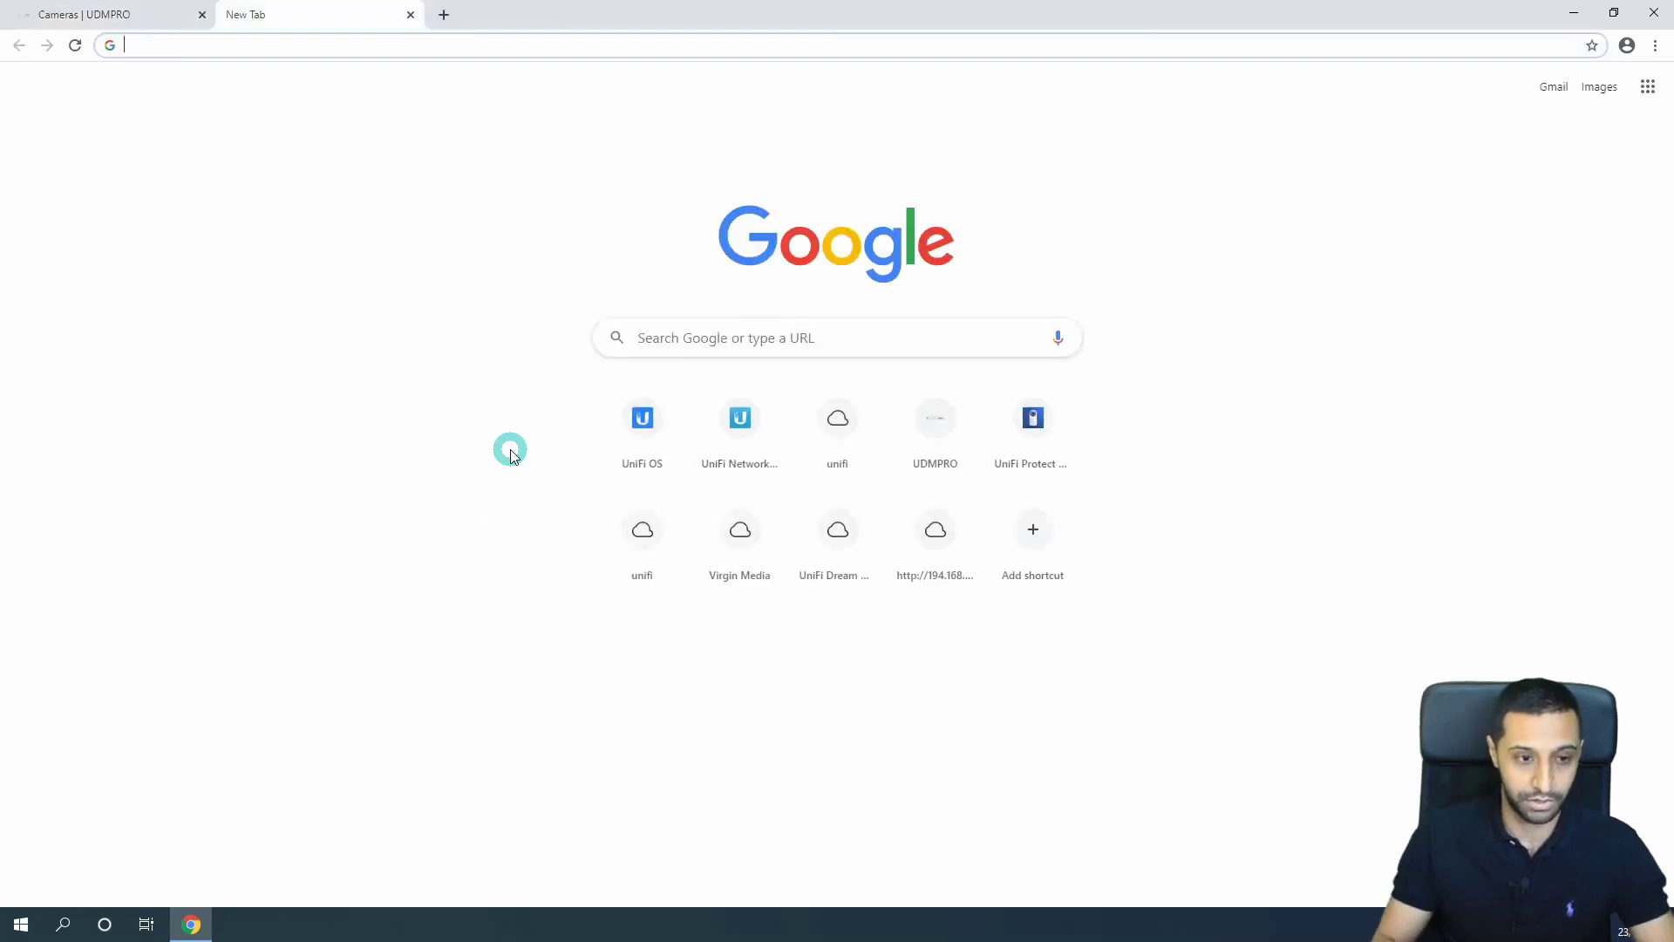
type("protect.ui.com")
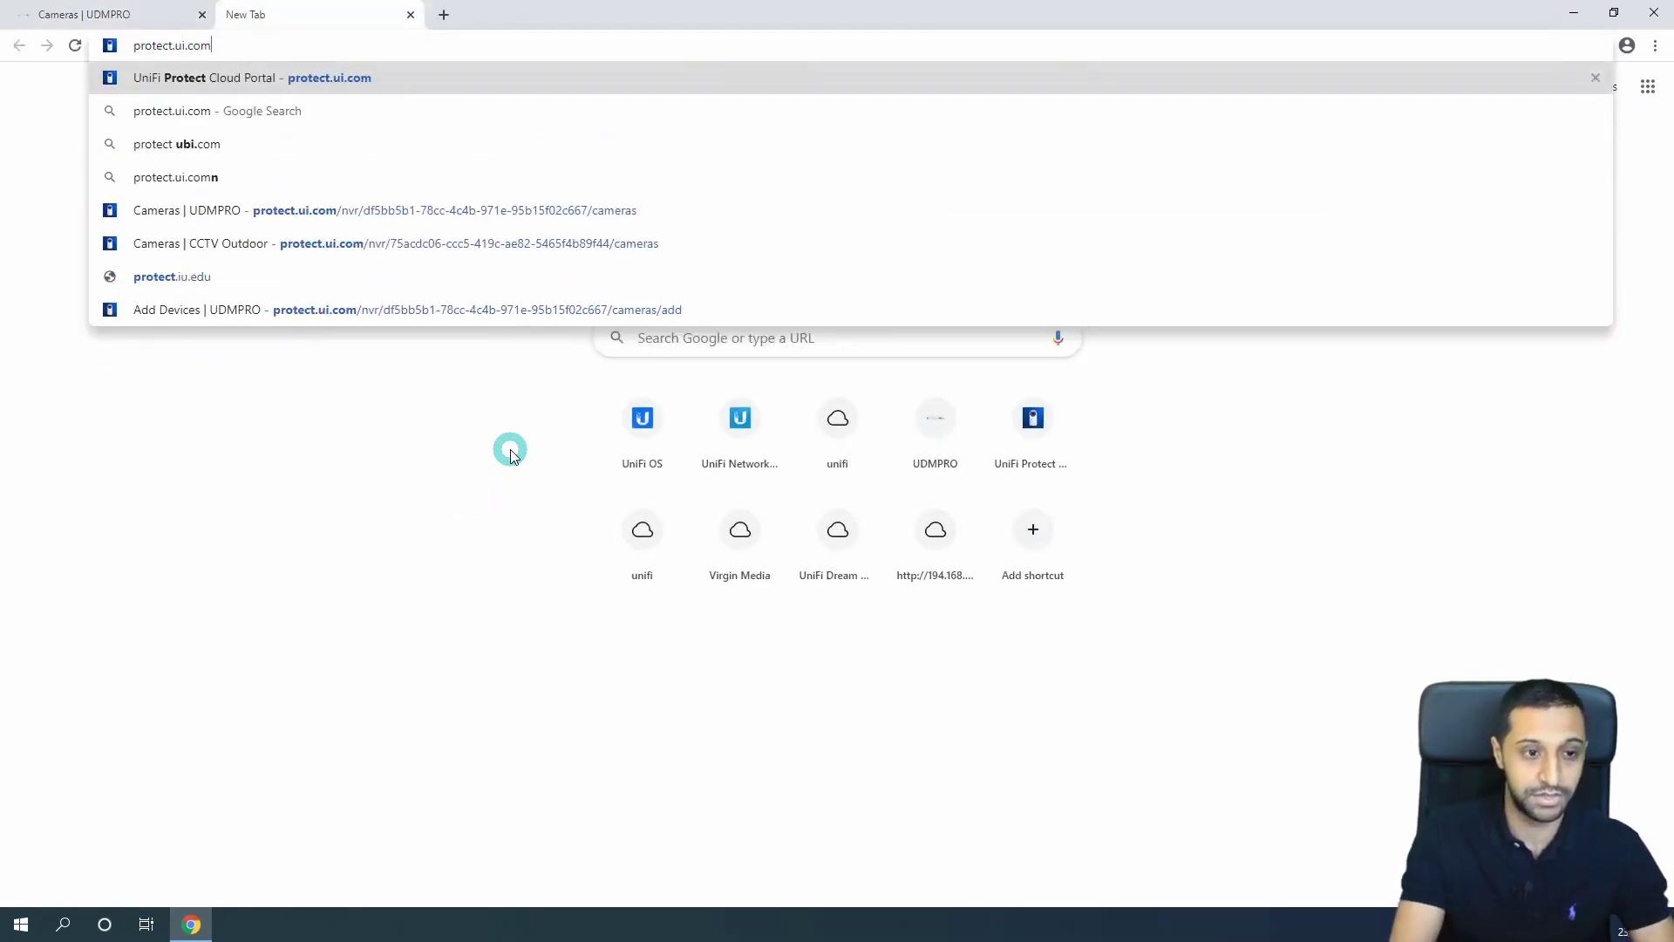
key("Return")
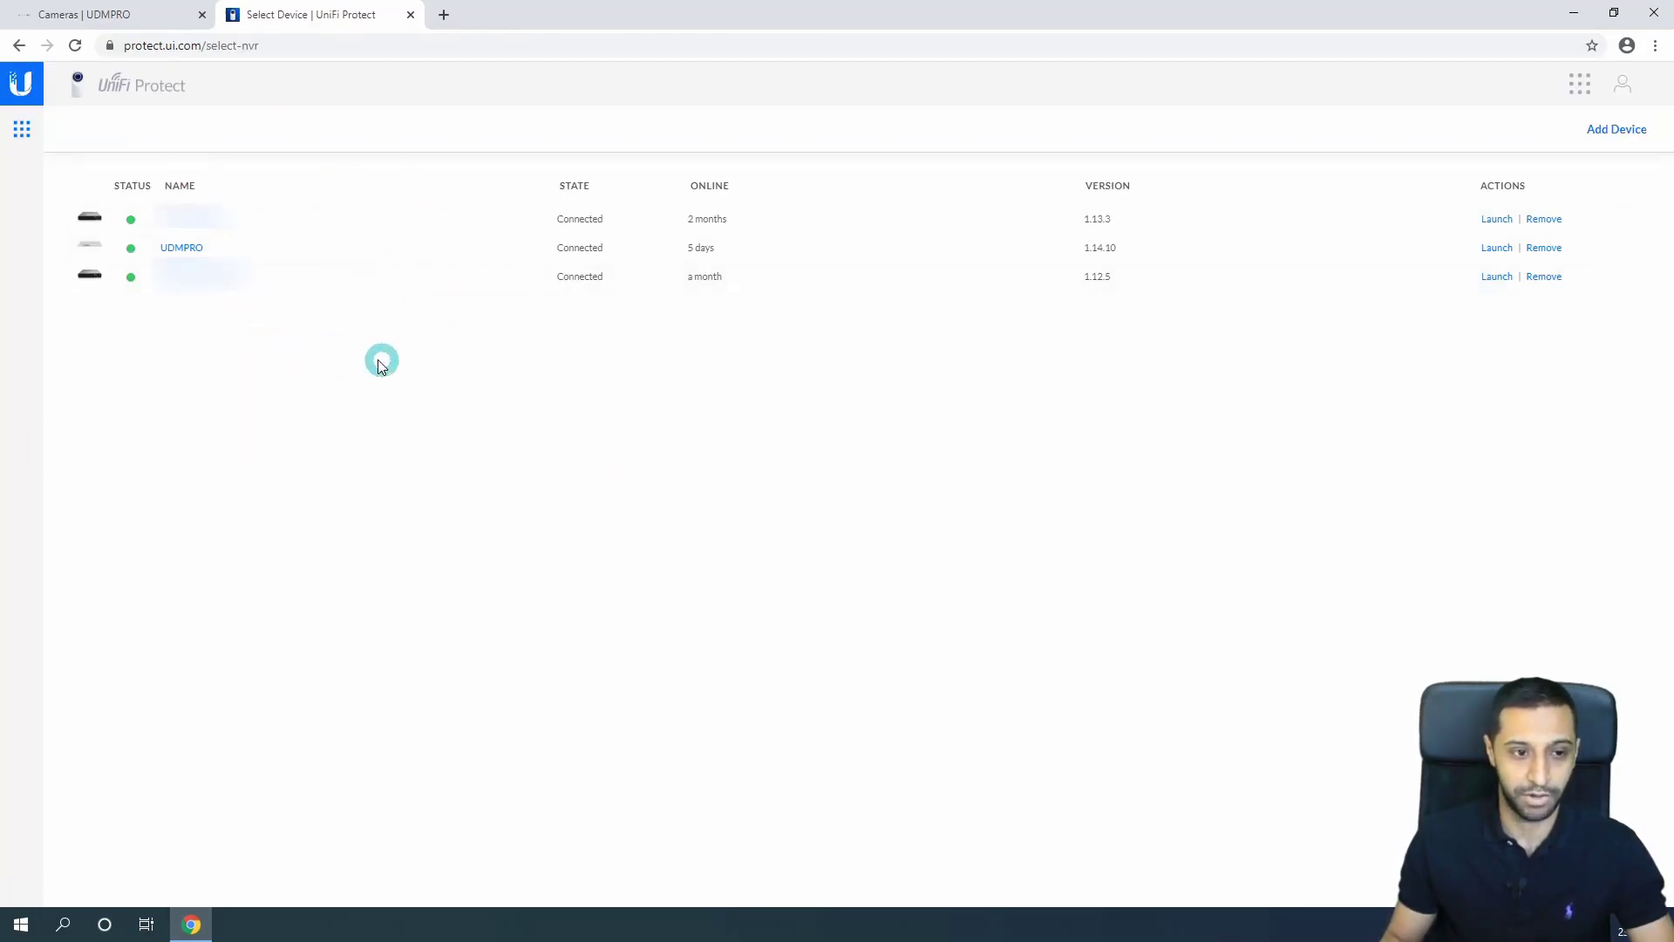
left_click(124, 26)
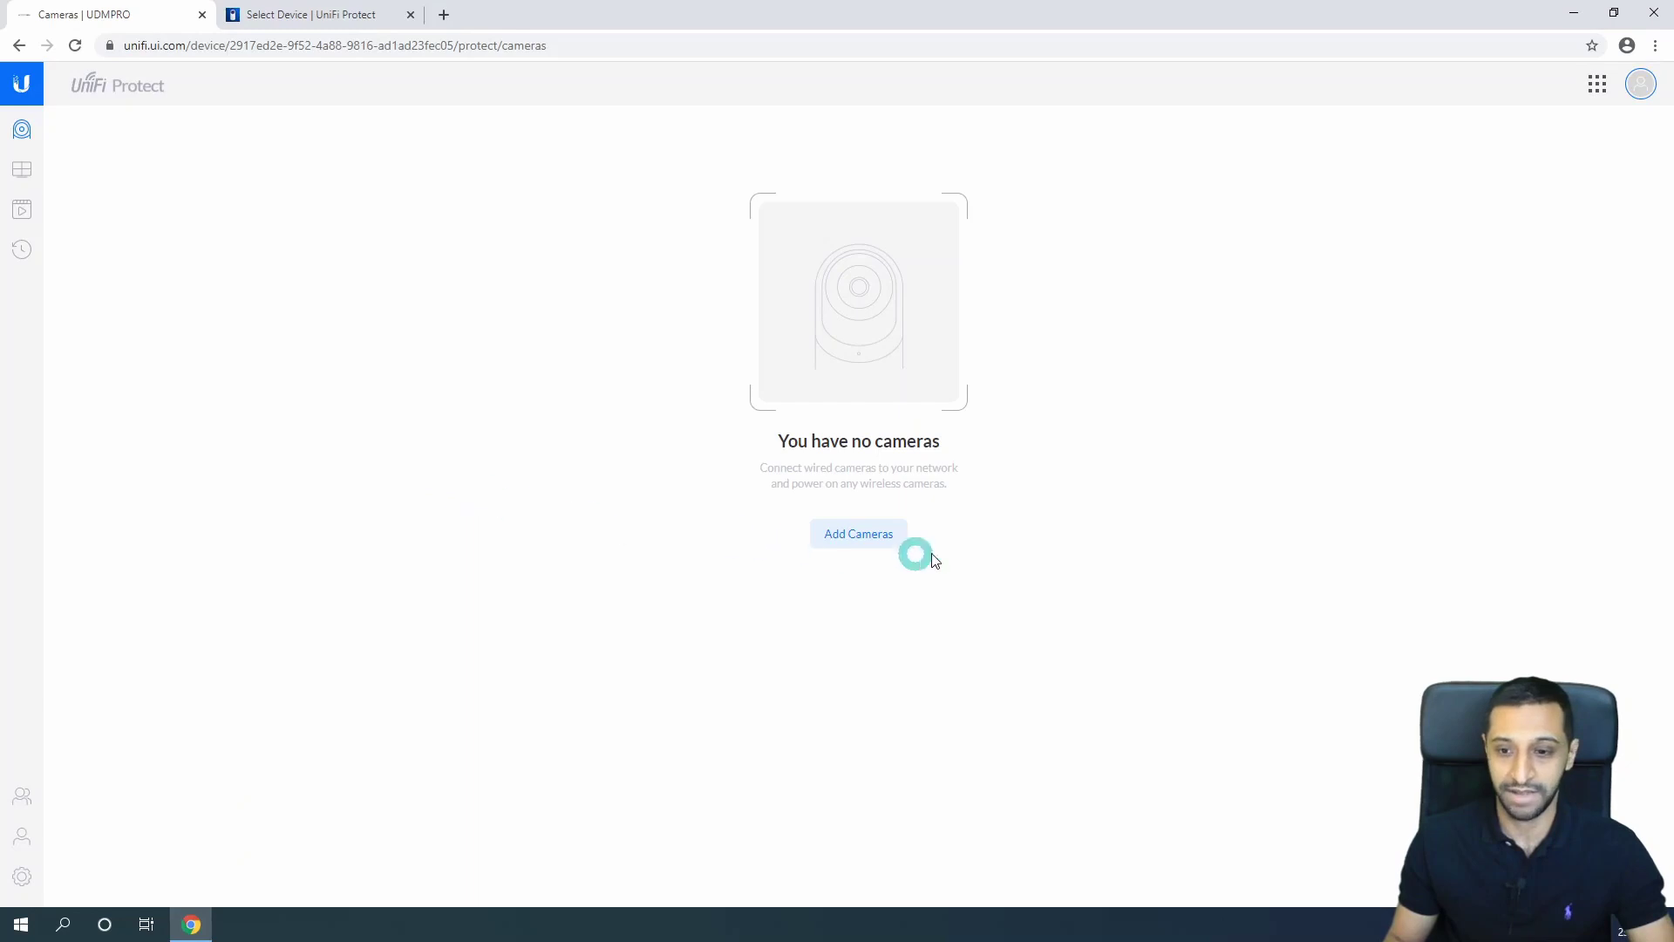
Adopt the two detected G3 Flex cameras, naming them Comms Room and Studio
left_click(842, 542)
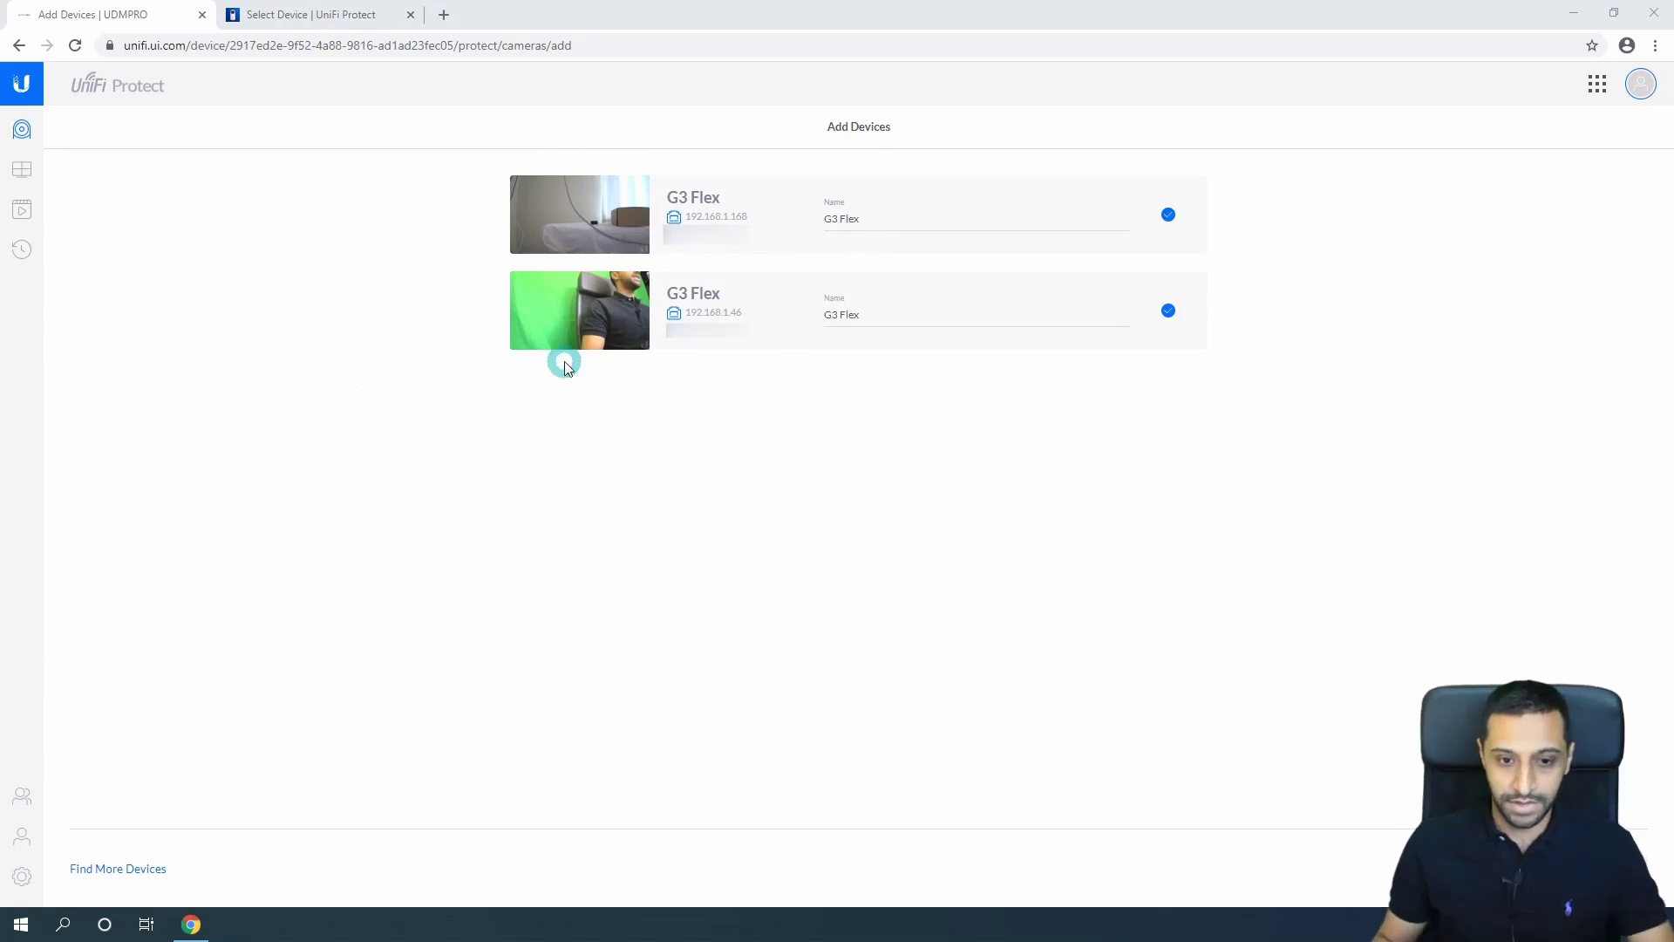
left_click(859, 219)
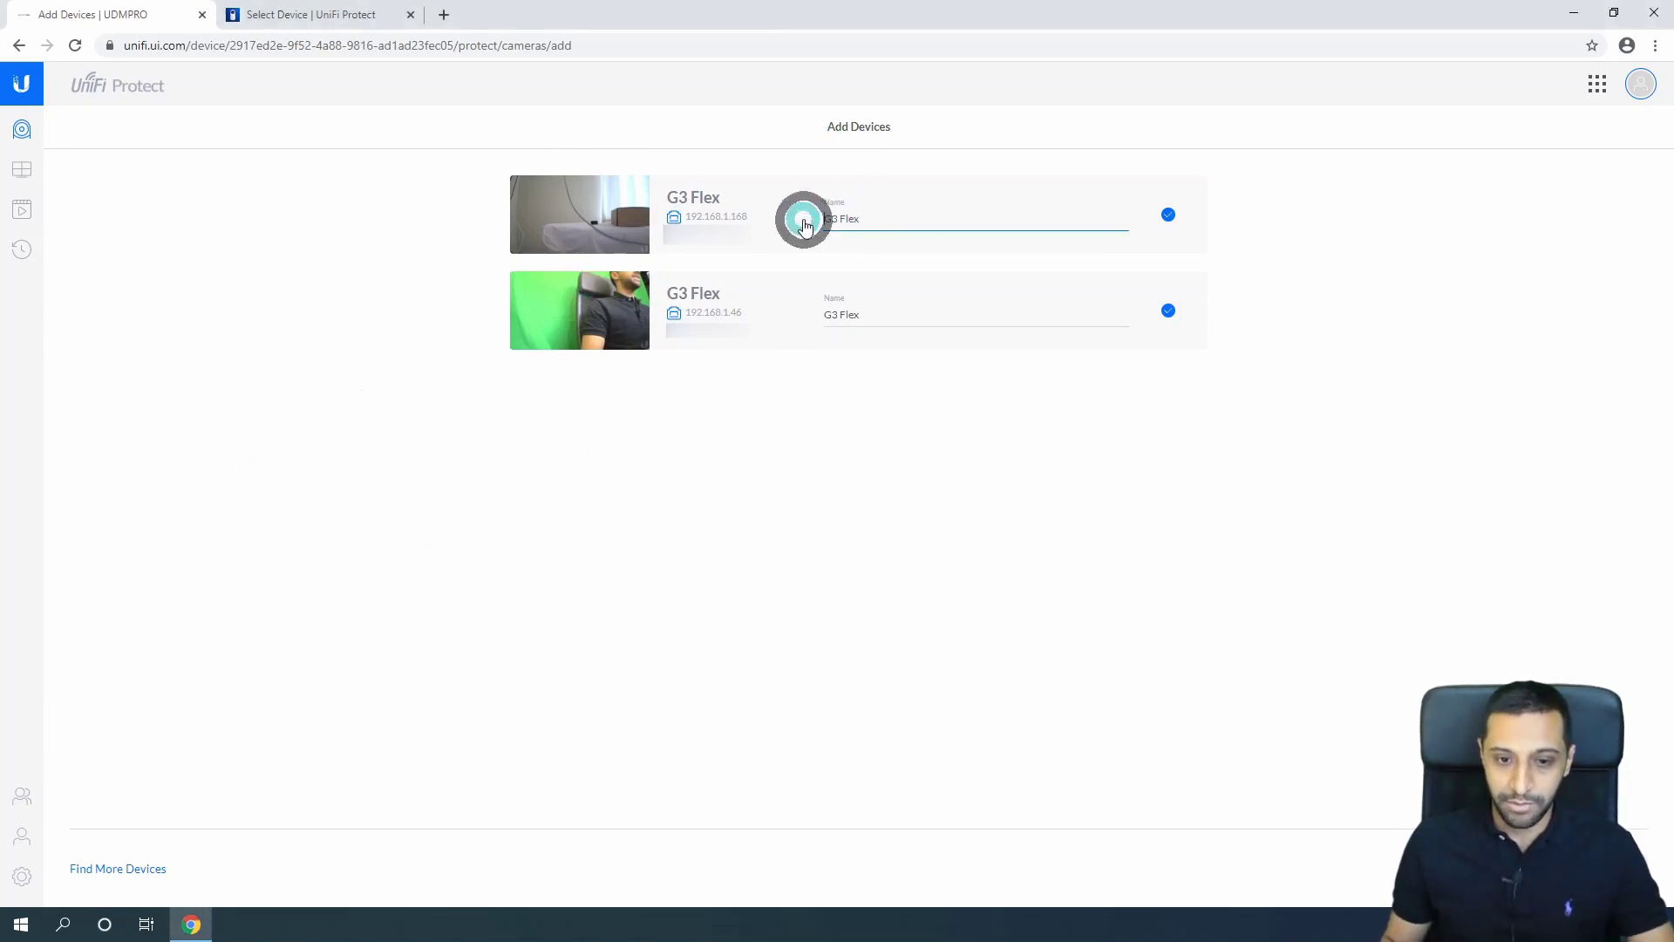
left_click(1168, 215)
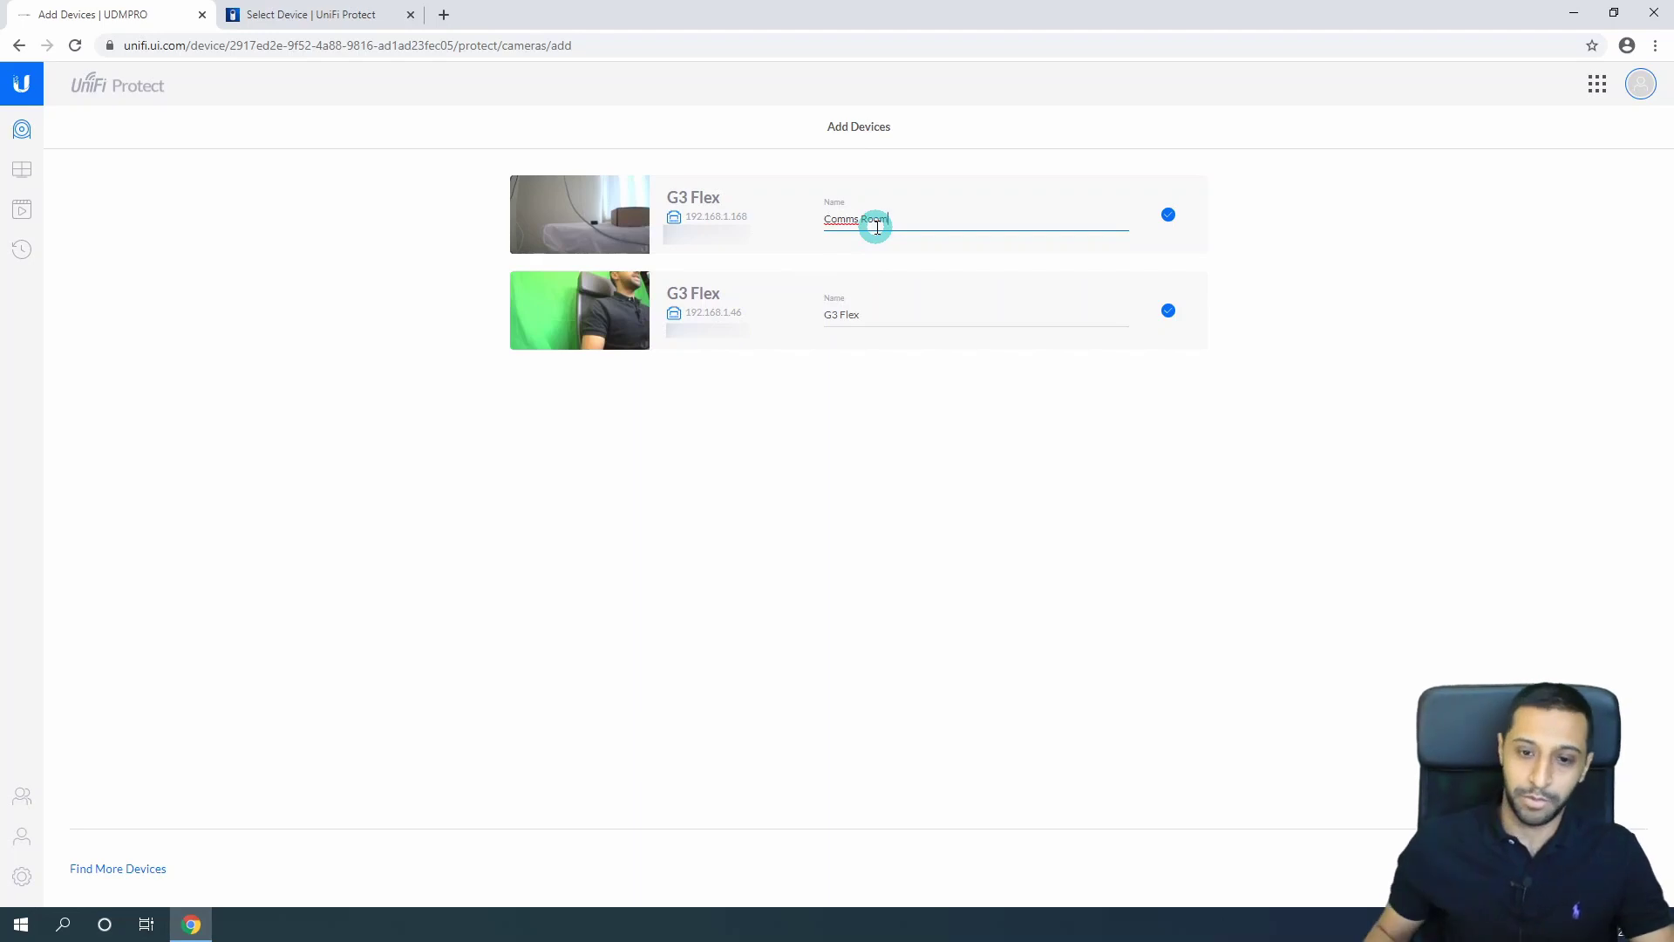
left_click(815, 316)
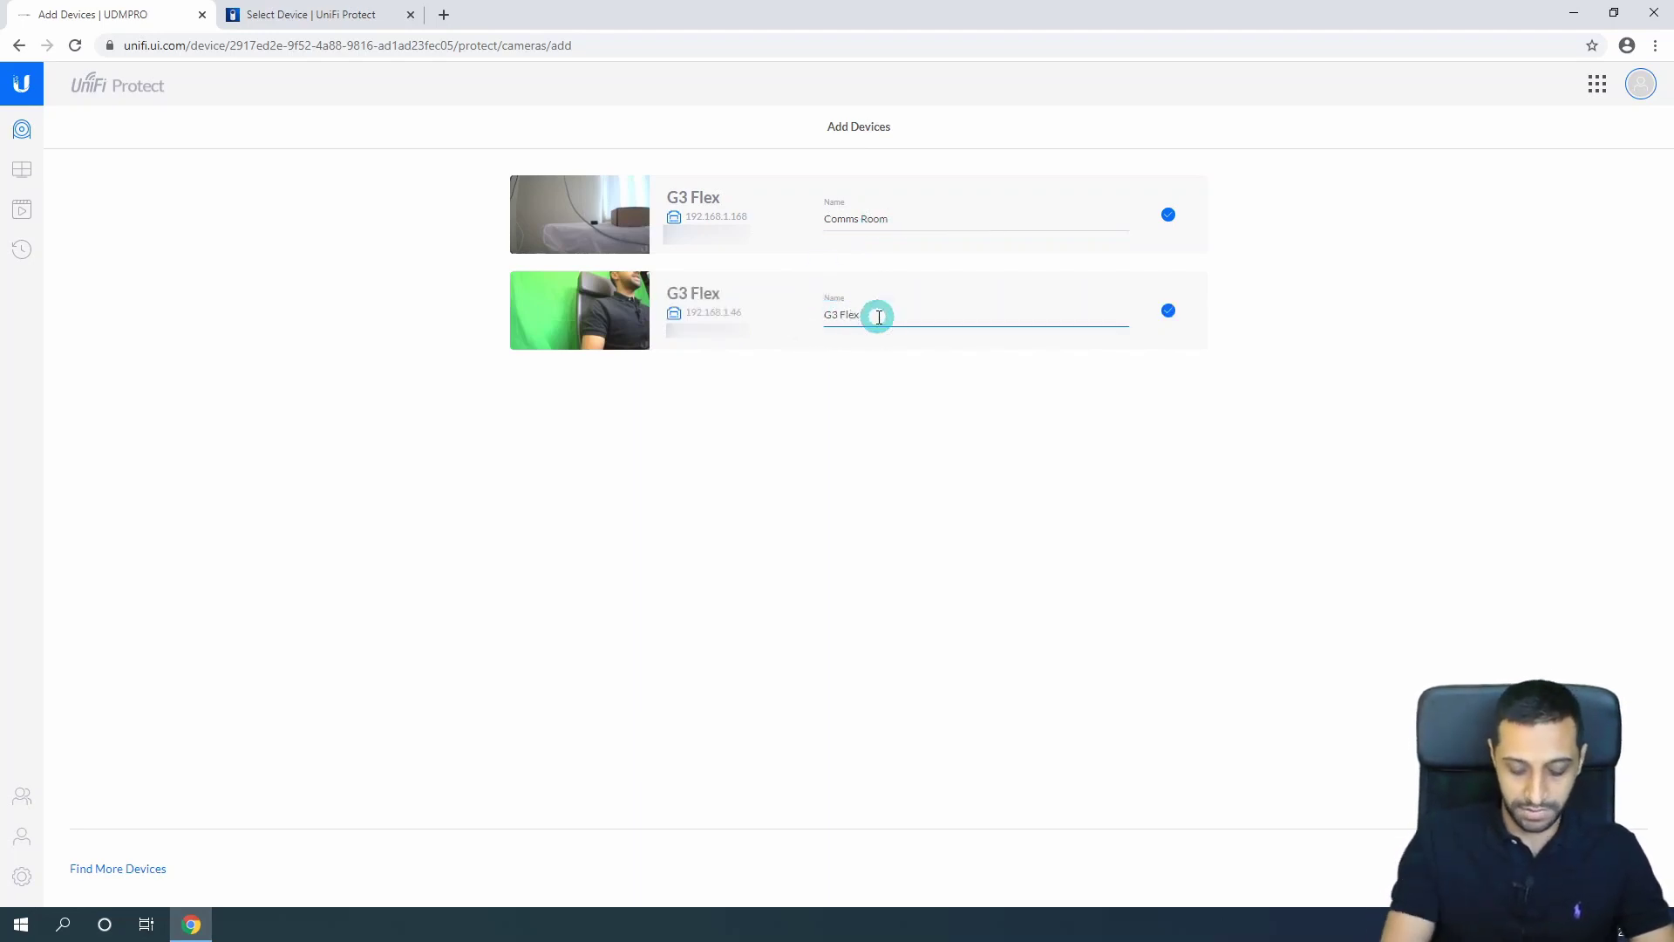
key("ctrl+a")
type("St")
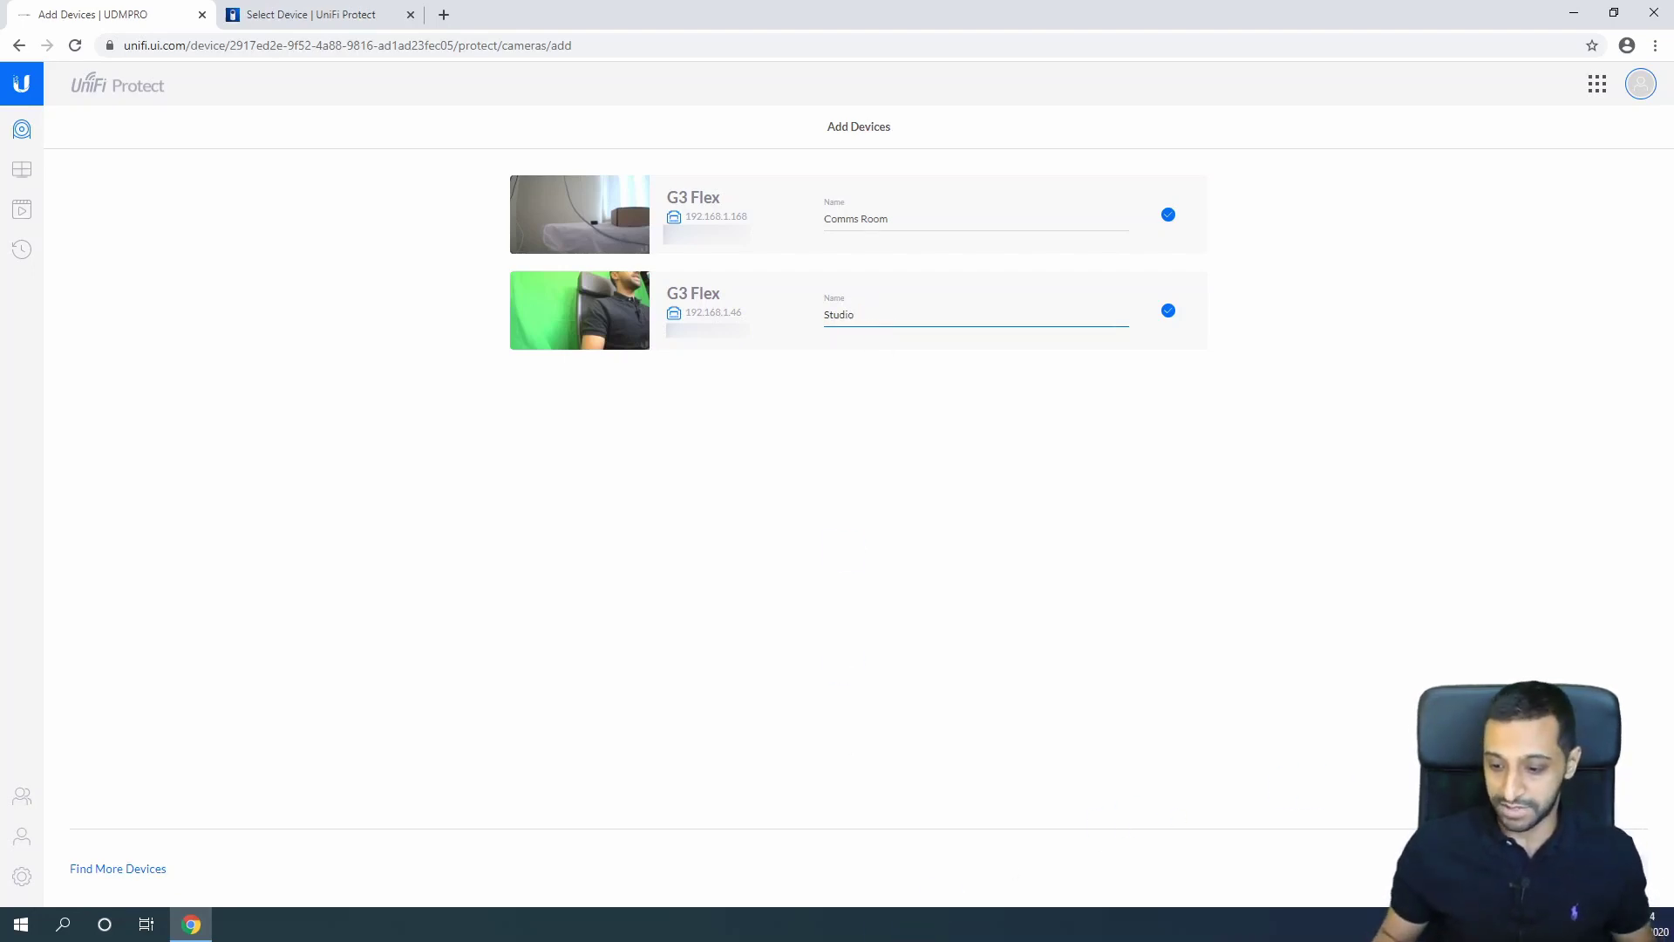
key("Return")
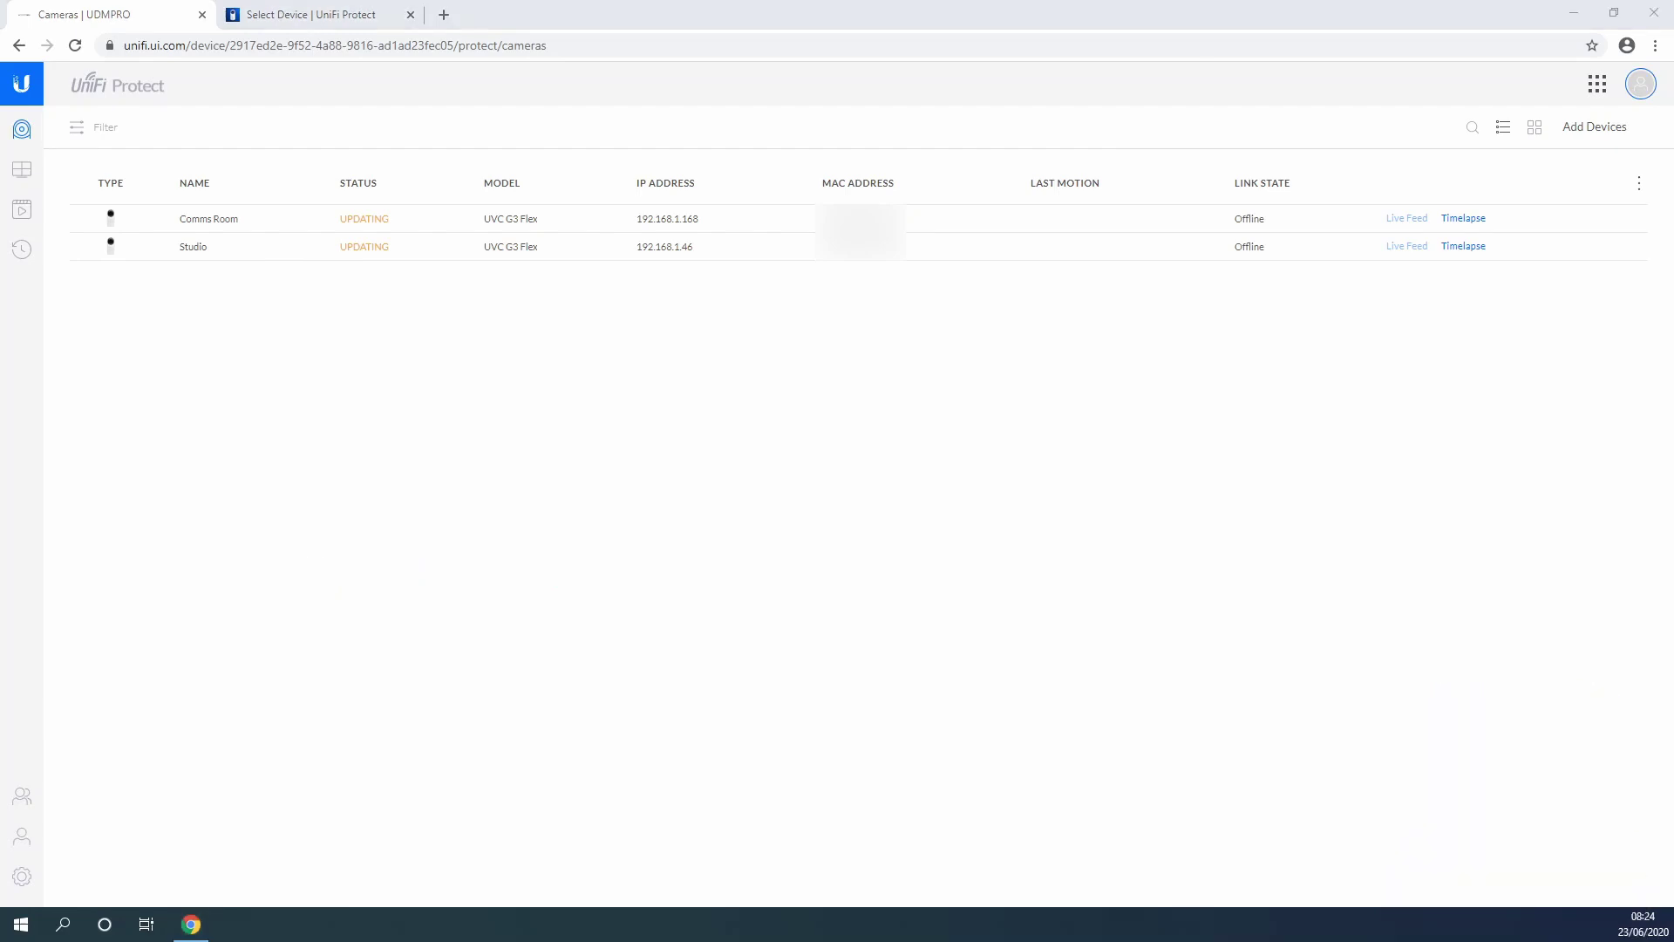
Reload the camera list until both show Online, then play the Comms Room live feed
key("F5")
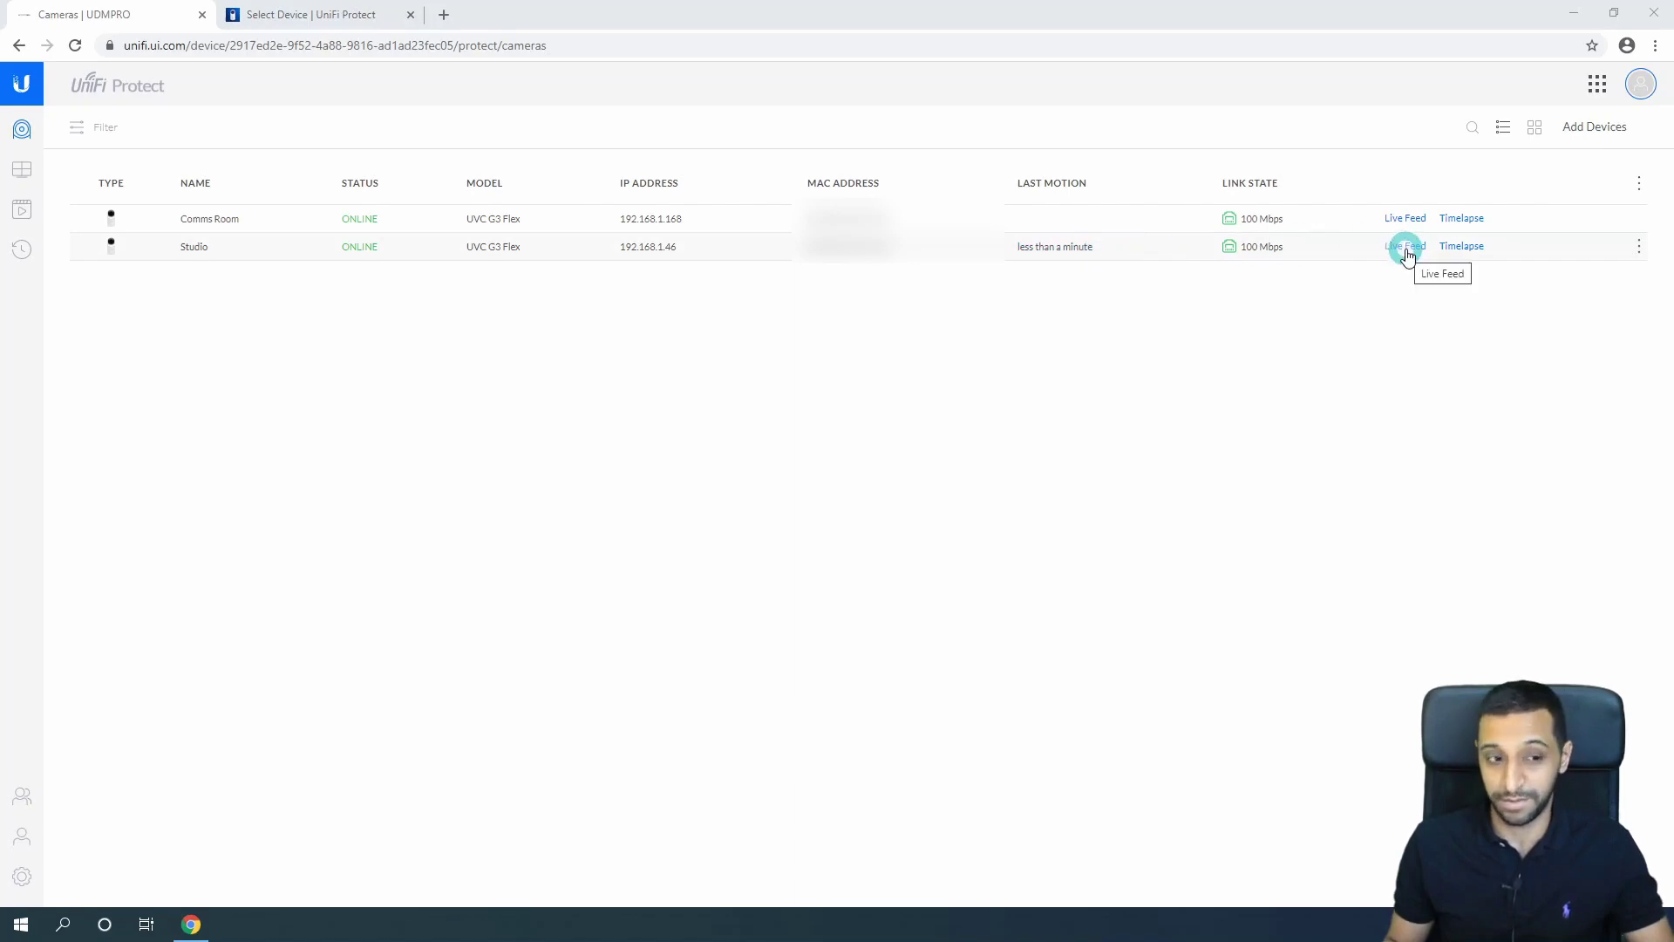
left_click(1405, 218)
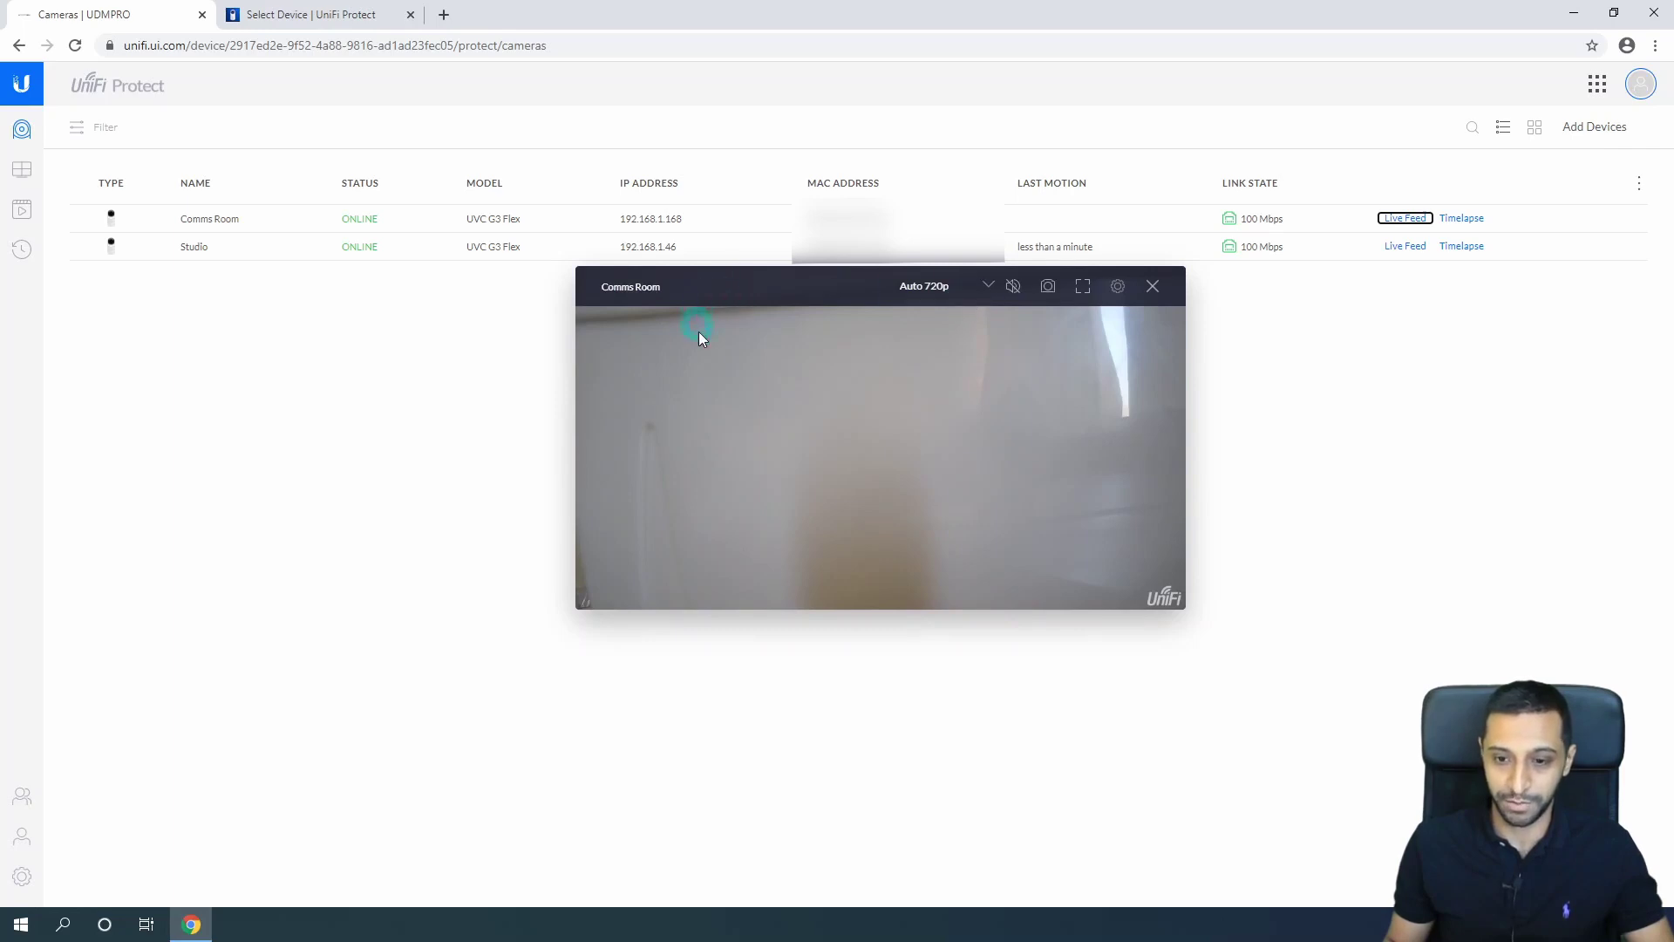
Switch the Comms Room stream to 1080p Full HD and unmute its audio
left_click(989, 288)
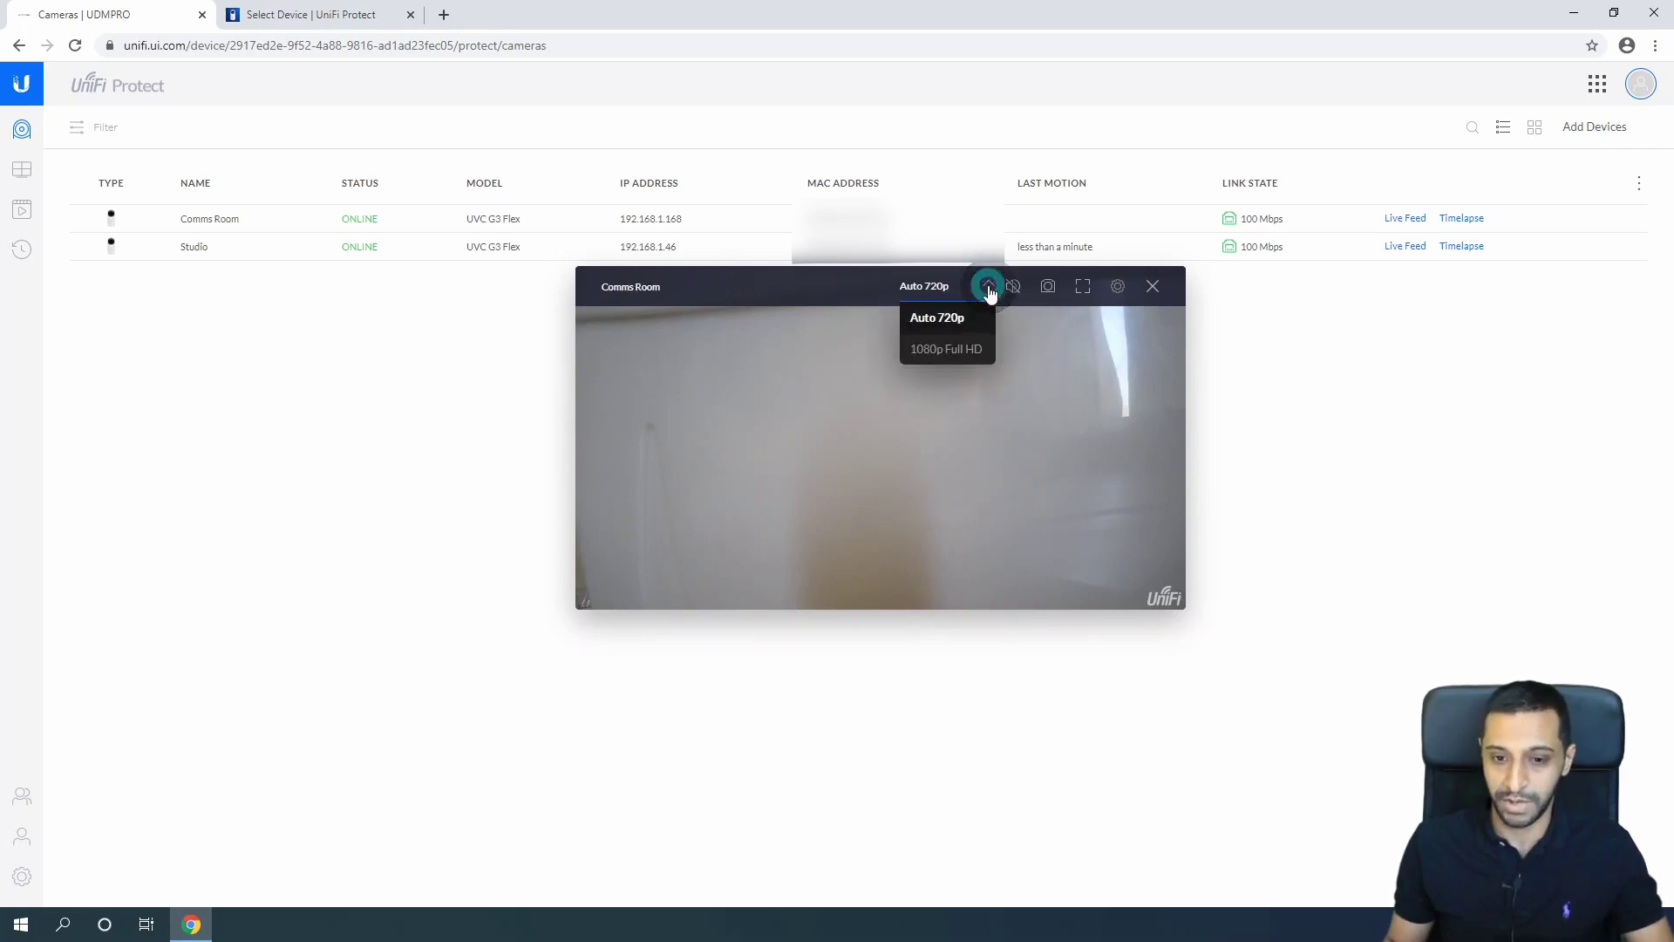
left_click(953, 319)
left_click(953, 354)
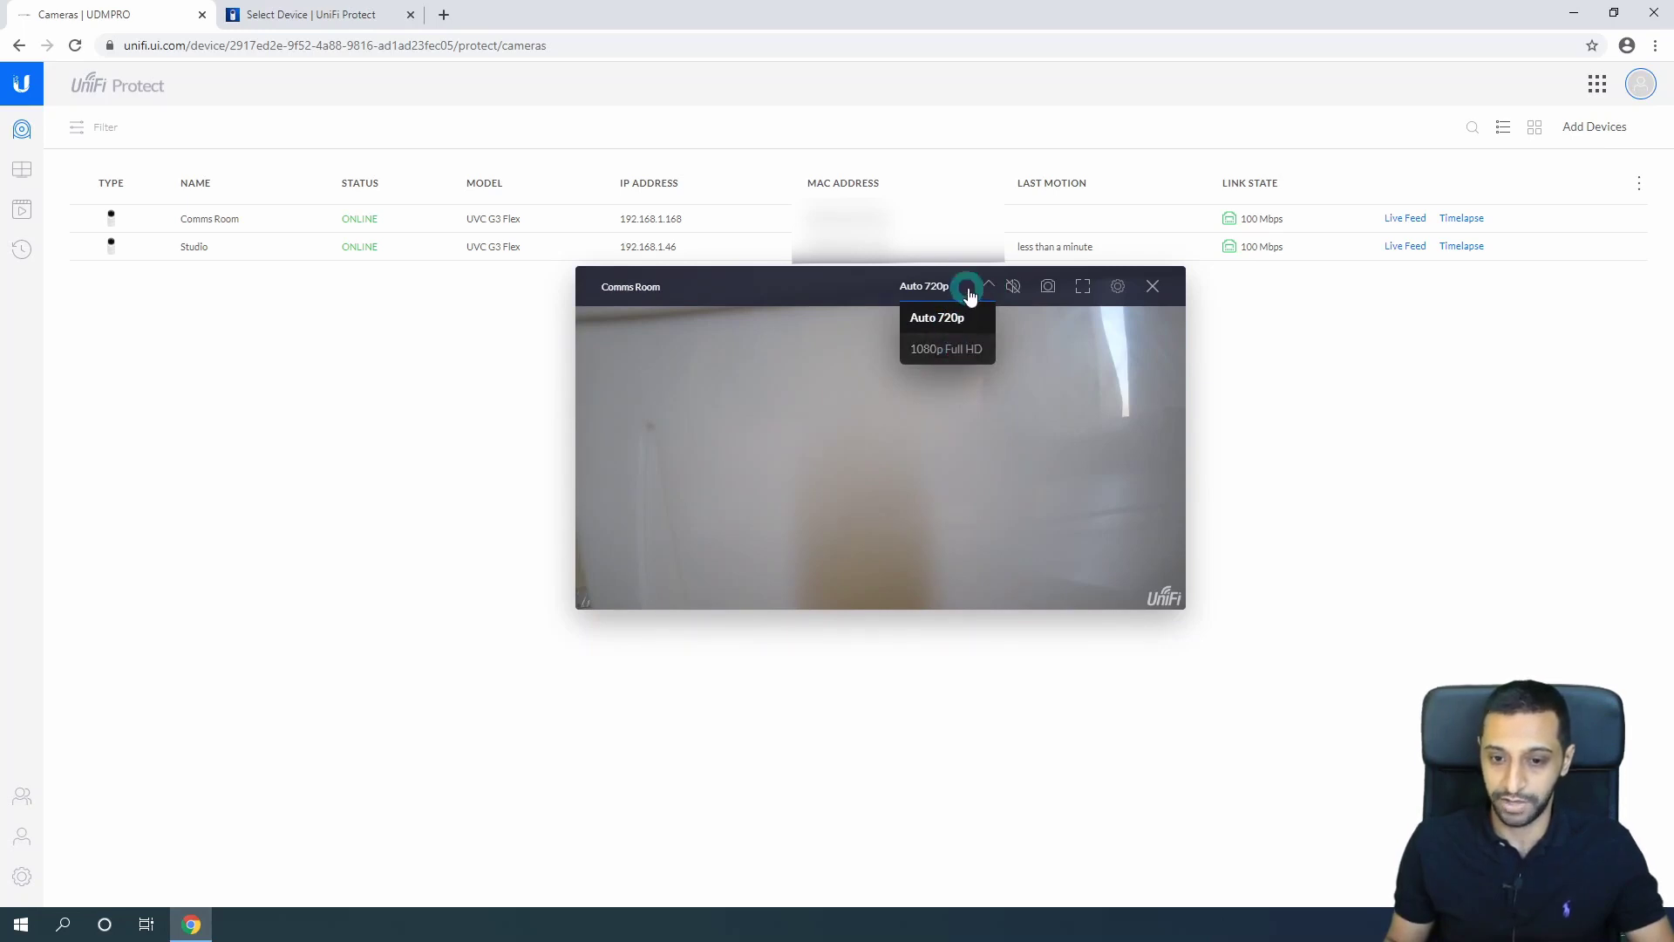
left_click(1013, 292)
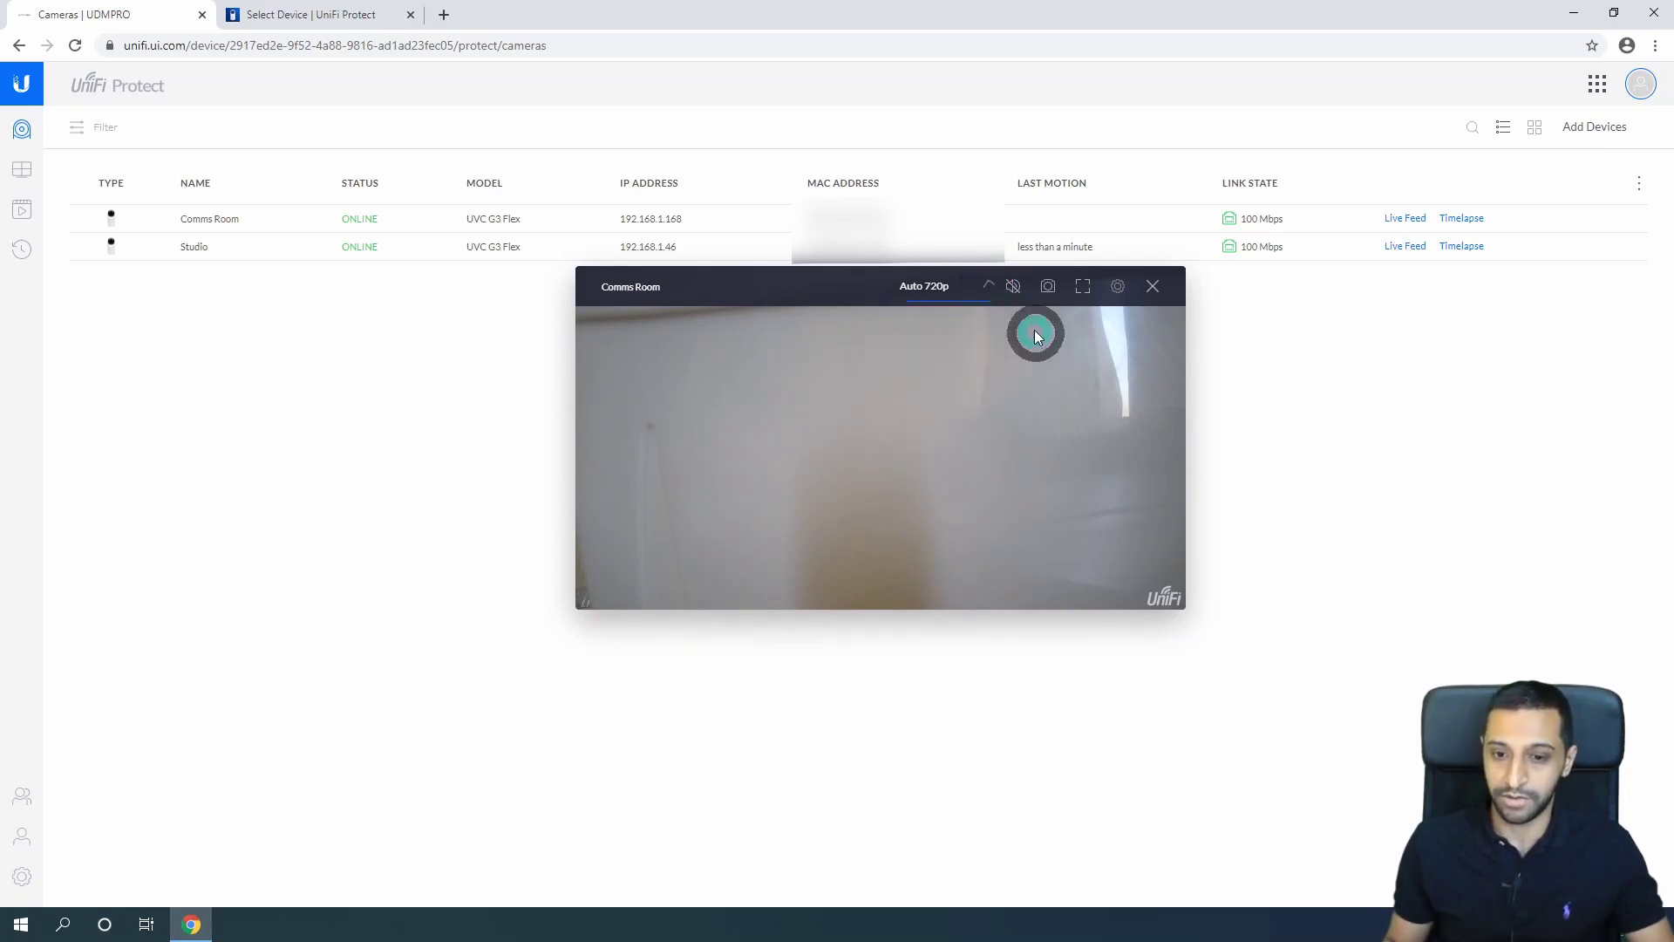
left_click(1012, 293)
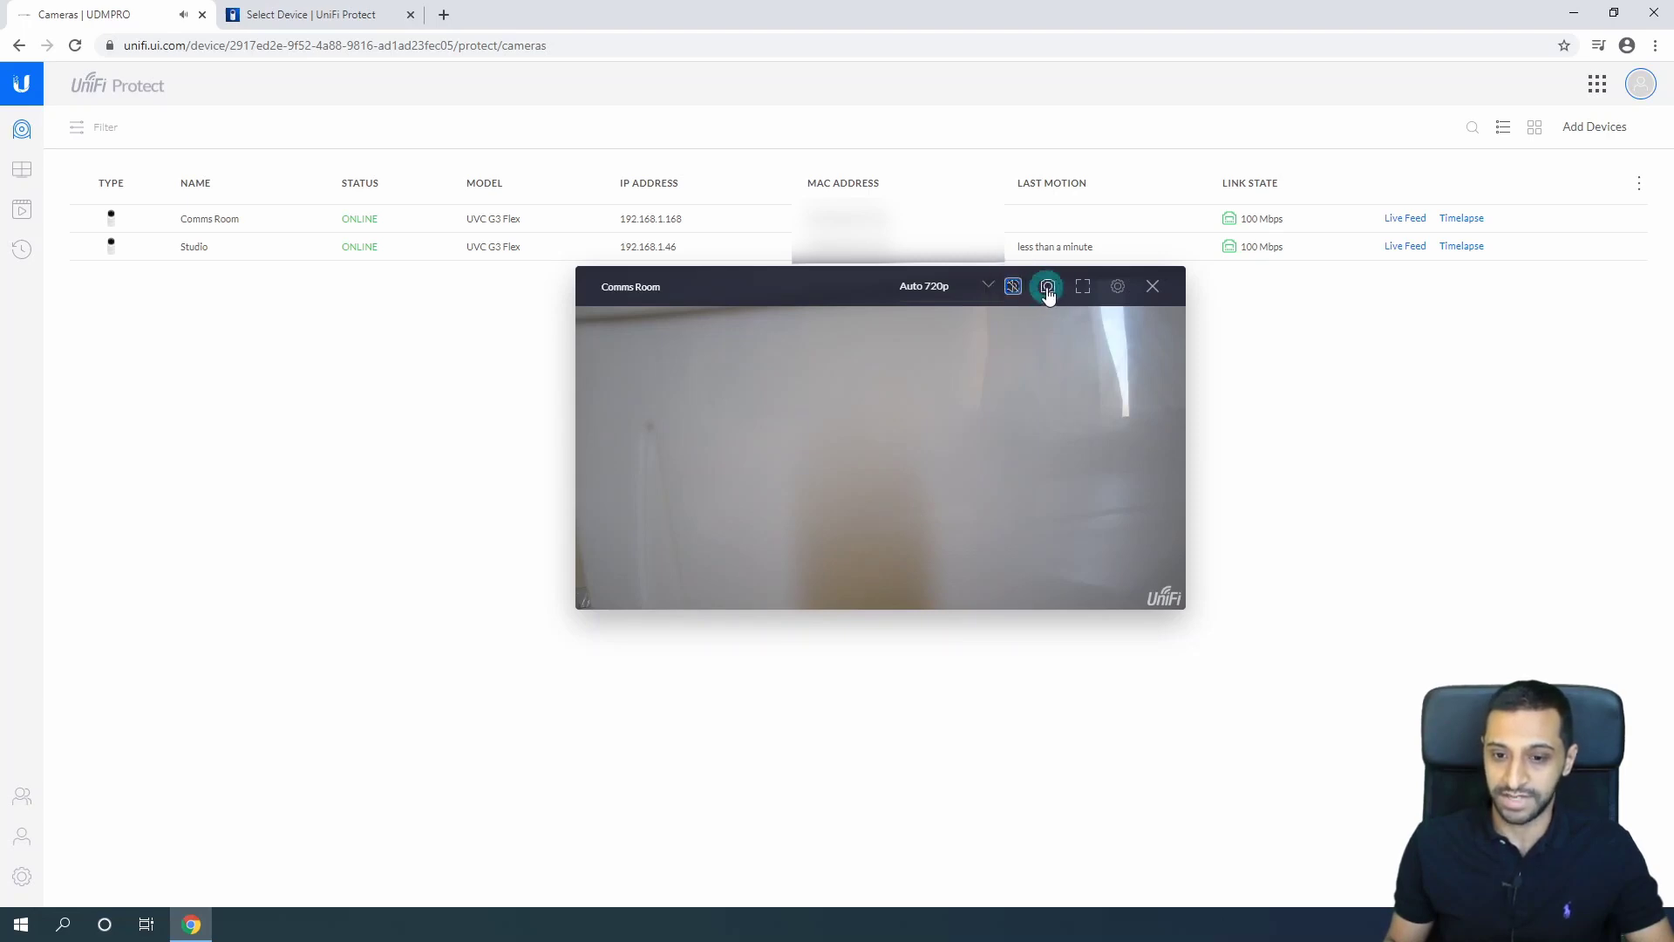
View the feed full screen, exit back to the player, and bring up its image settings
left_click(1083, 288)
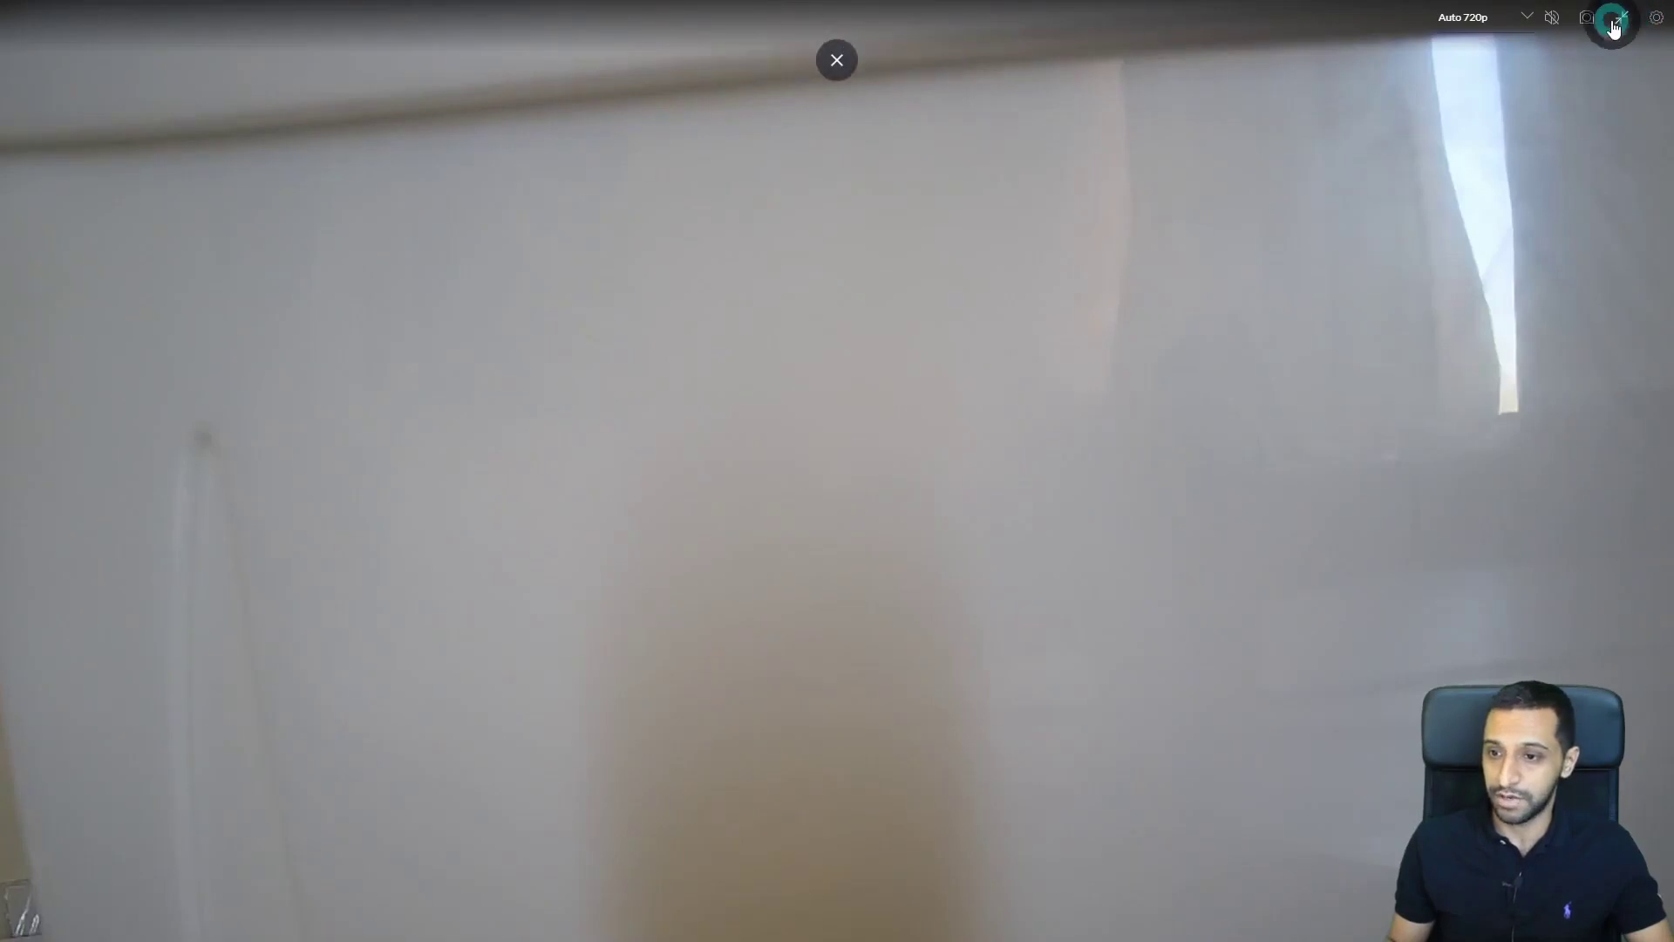
left_click(1615, 26)
left_click(1119, 288)
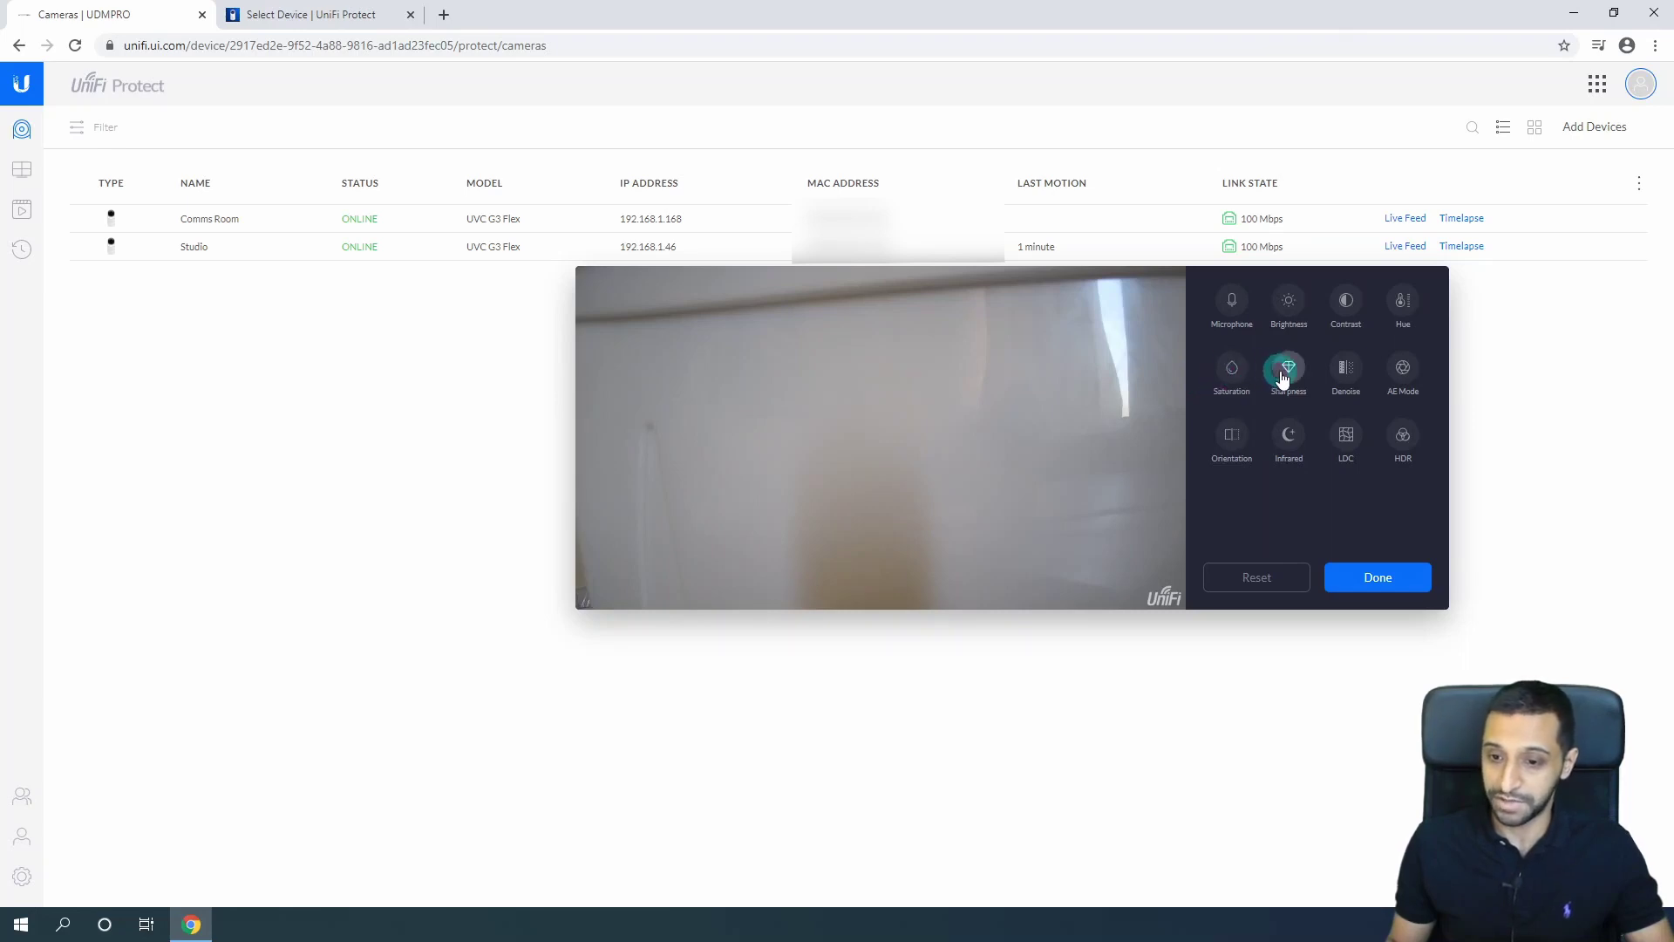
Look over the Denoise, AE Mode and lens distortion correction image settings
left_click(1343, 370)
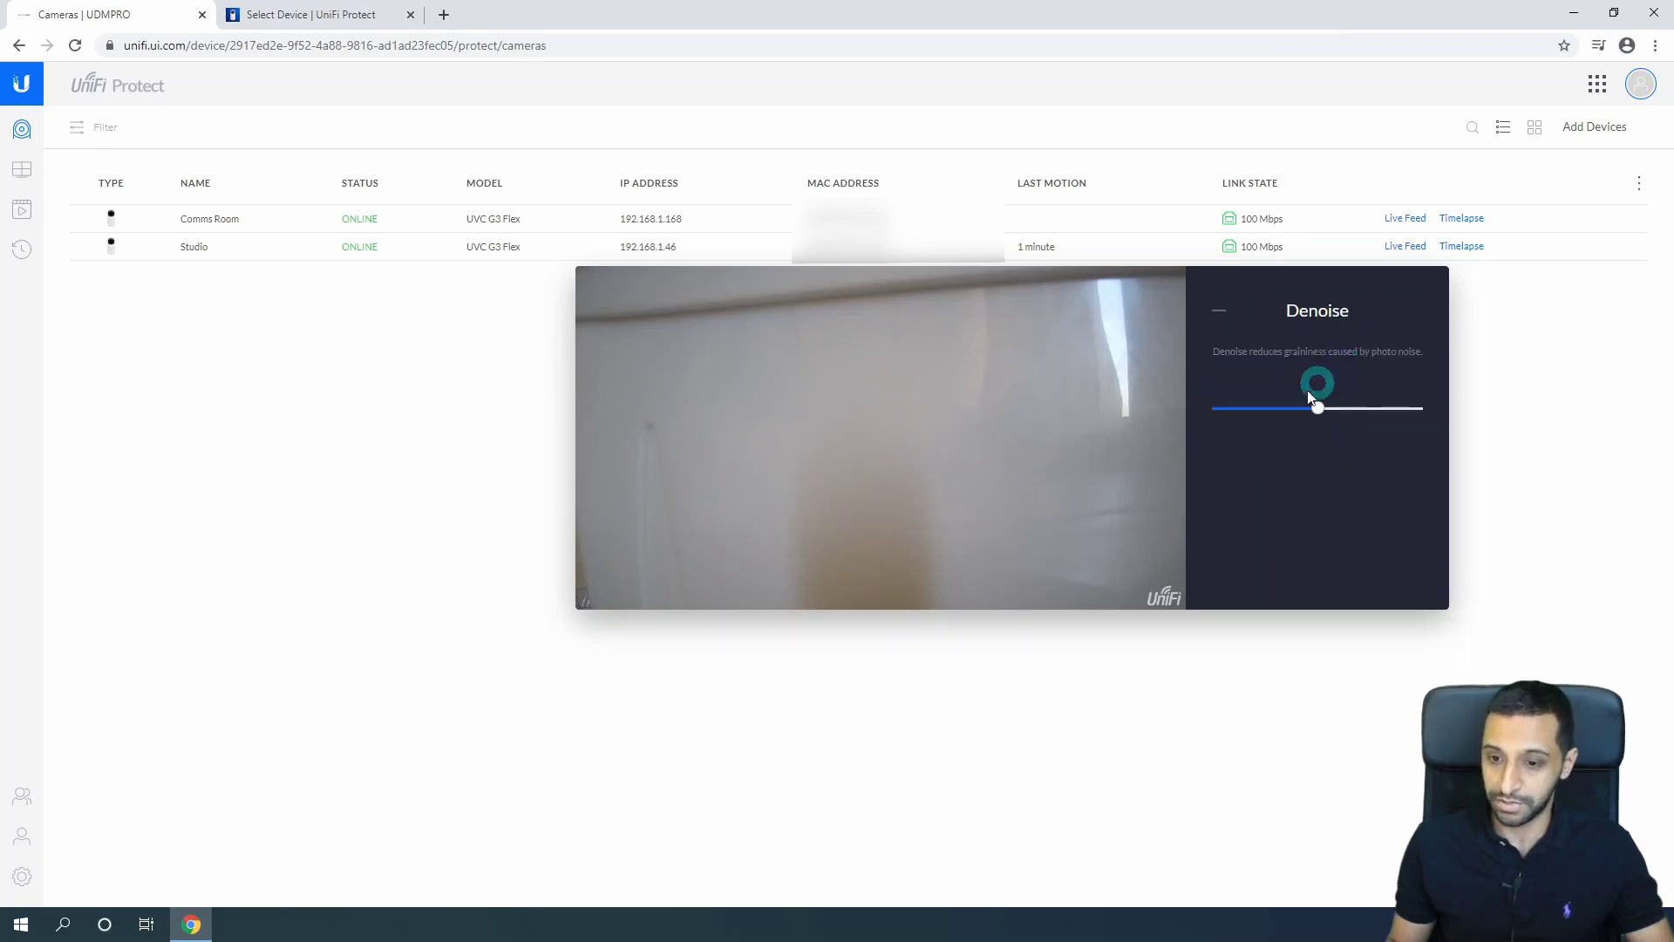
left_click(1213, 309)
left_click(1398, 373)
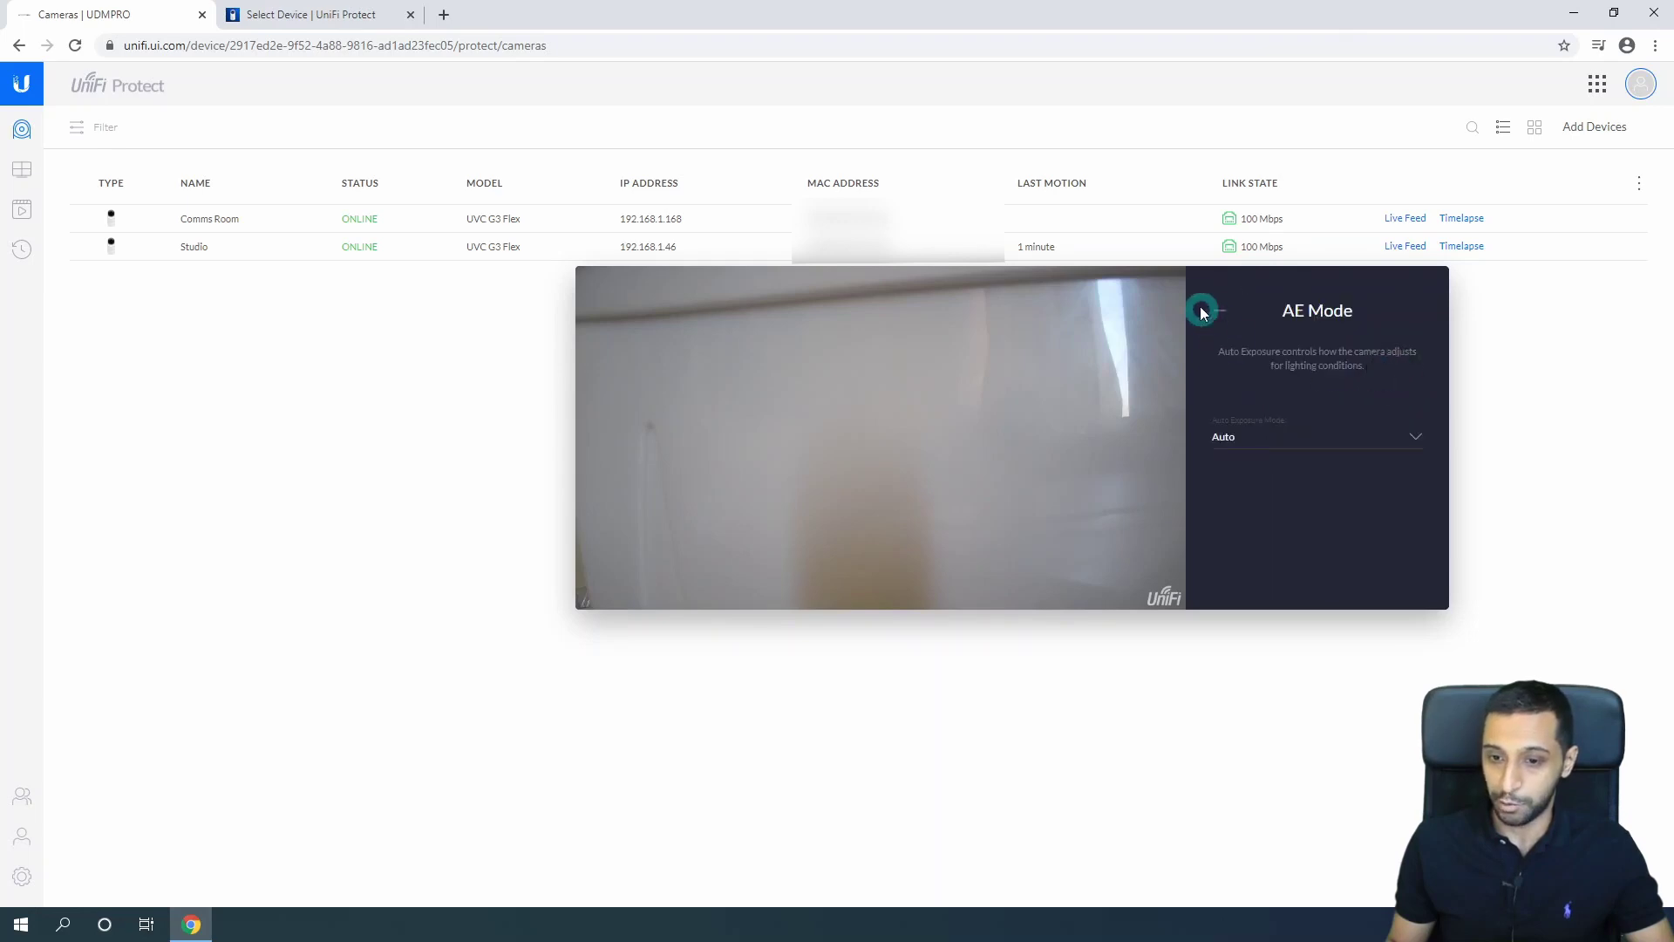
left_click(1218, 311)
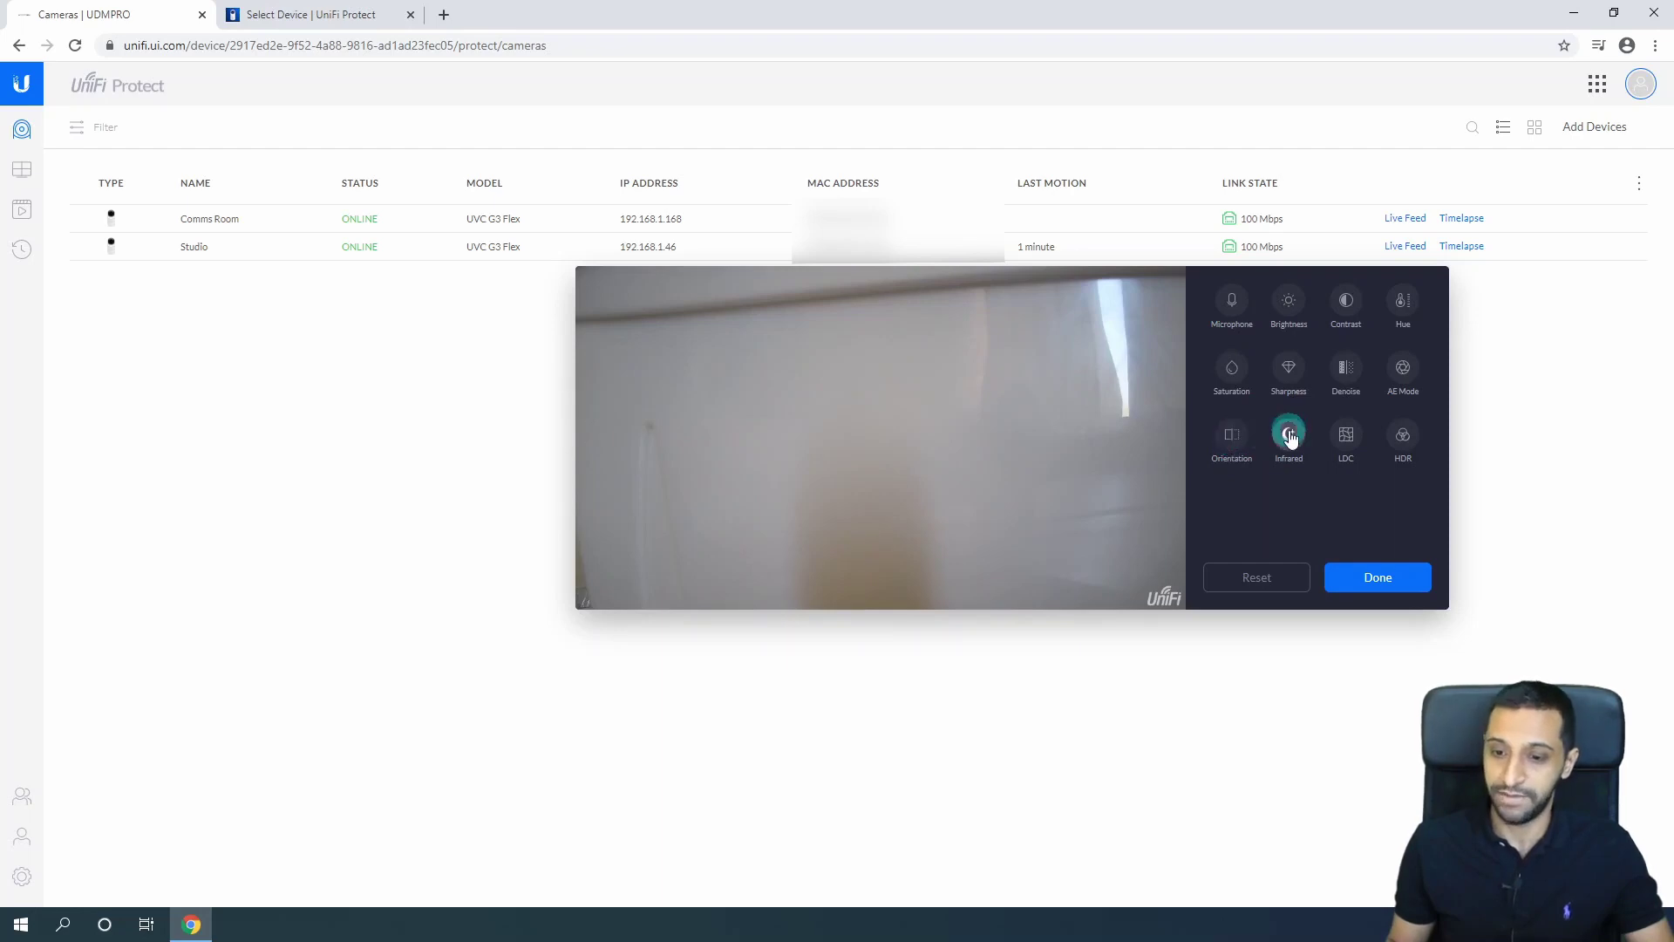
left_click(1345, 435)
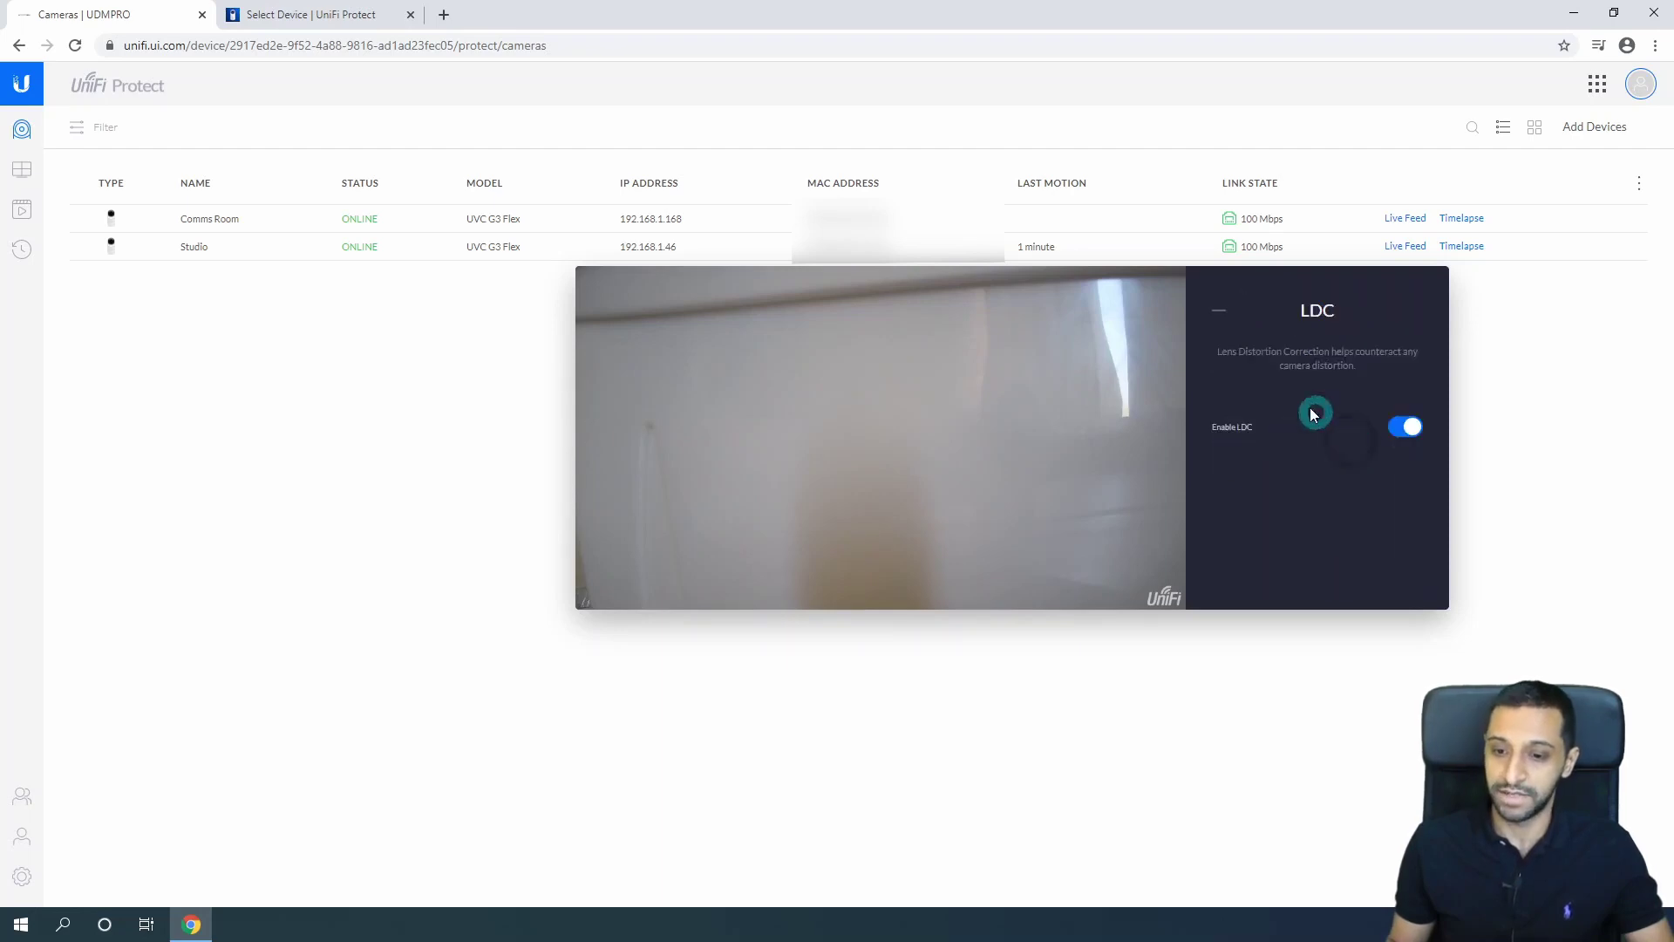
left_click(1214, 309)
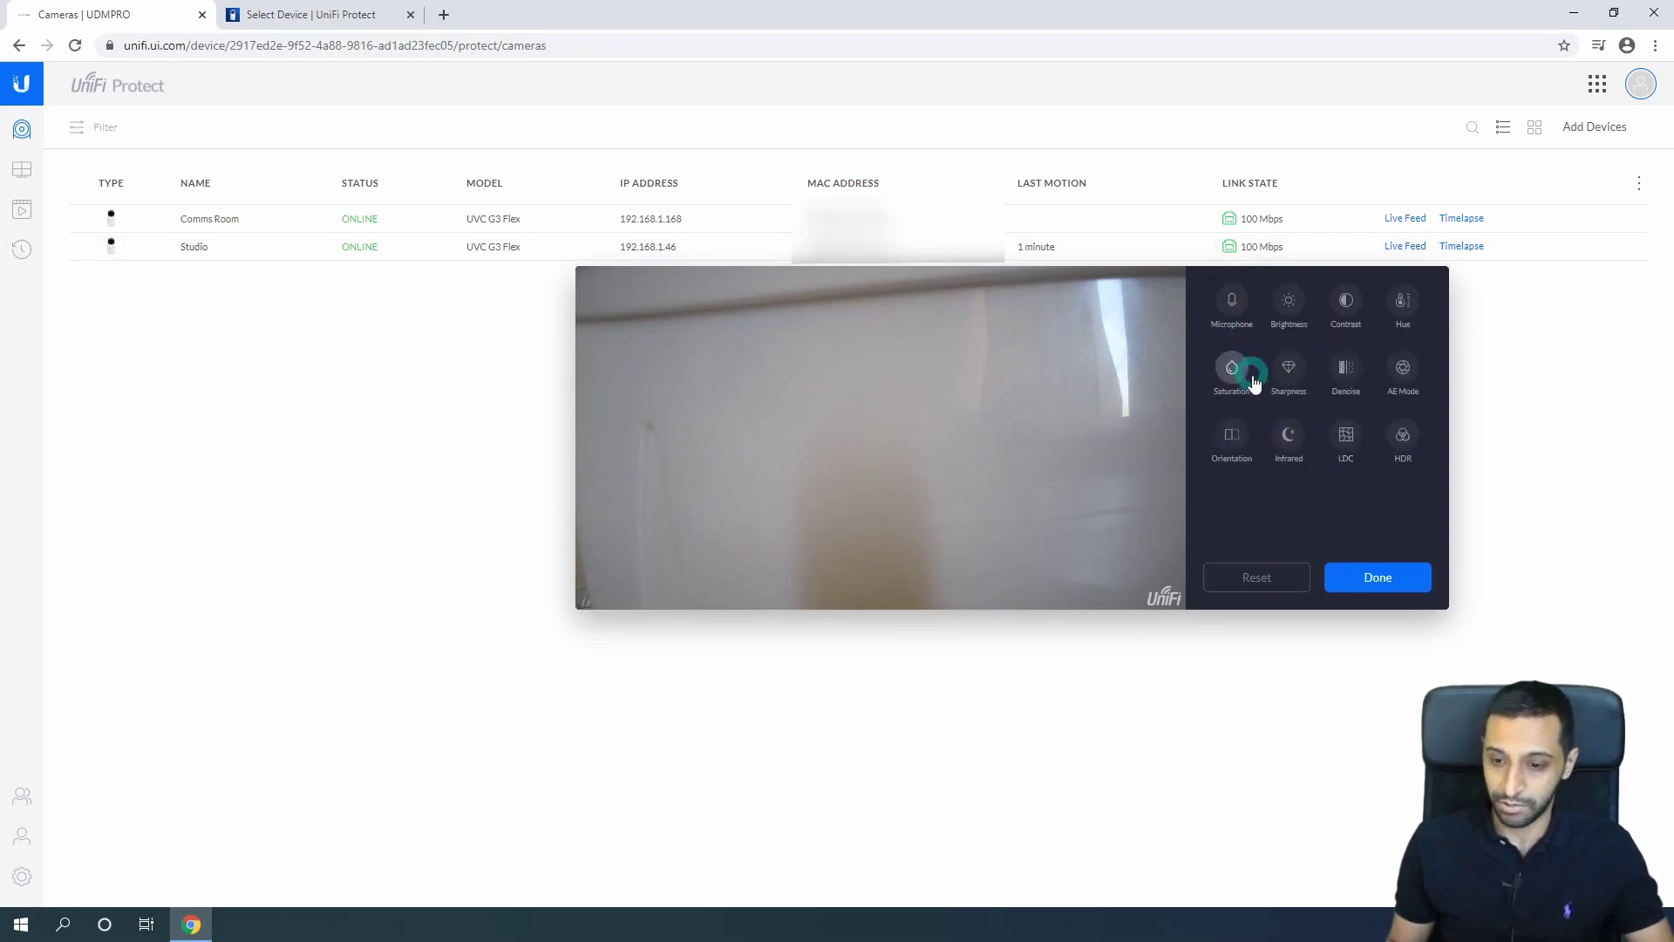
Check the HDR setting, finish with image settings, and close the Comms Room live feed
left_click(1401, 440)
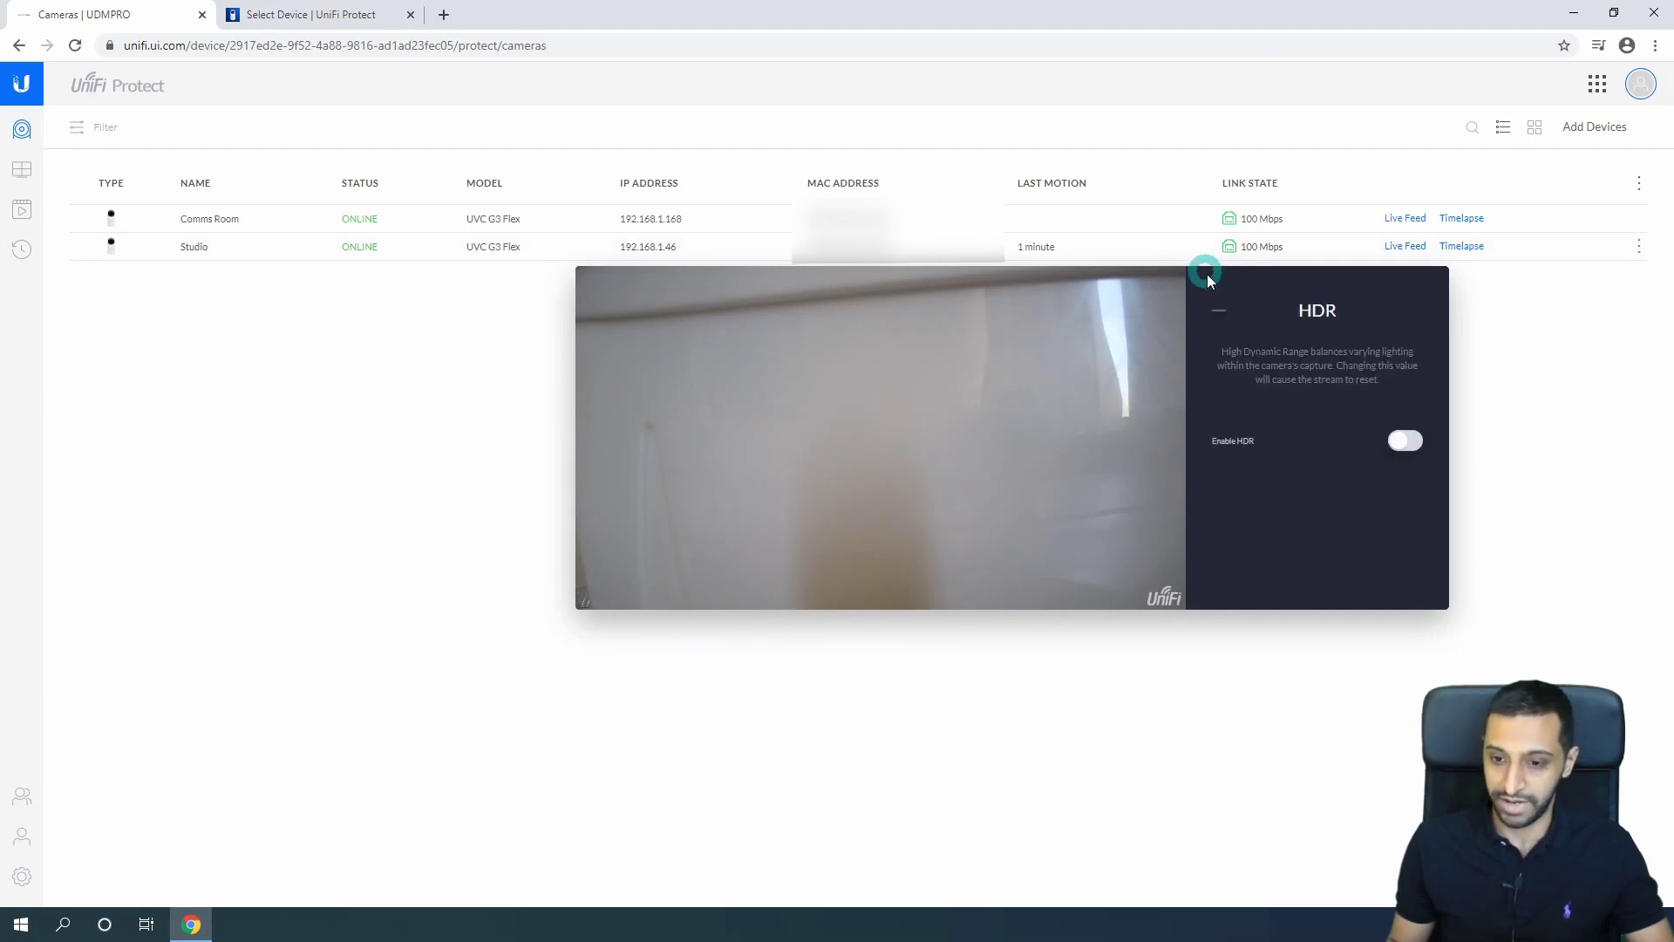
left_click(1218, 316)
left_click(1360, 584)
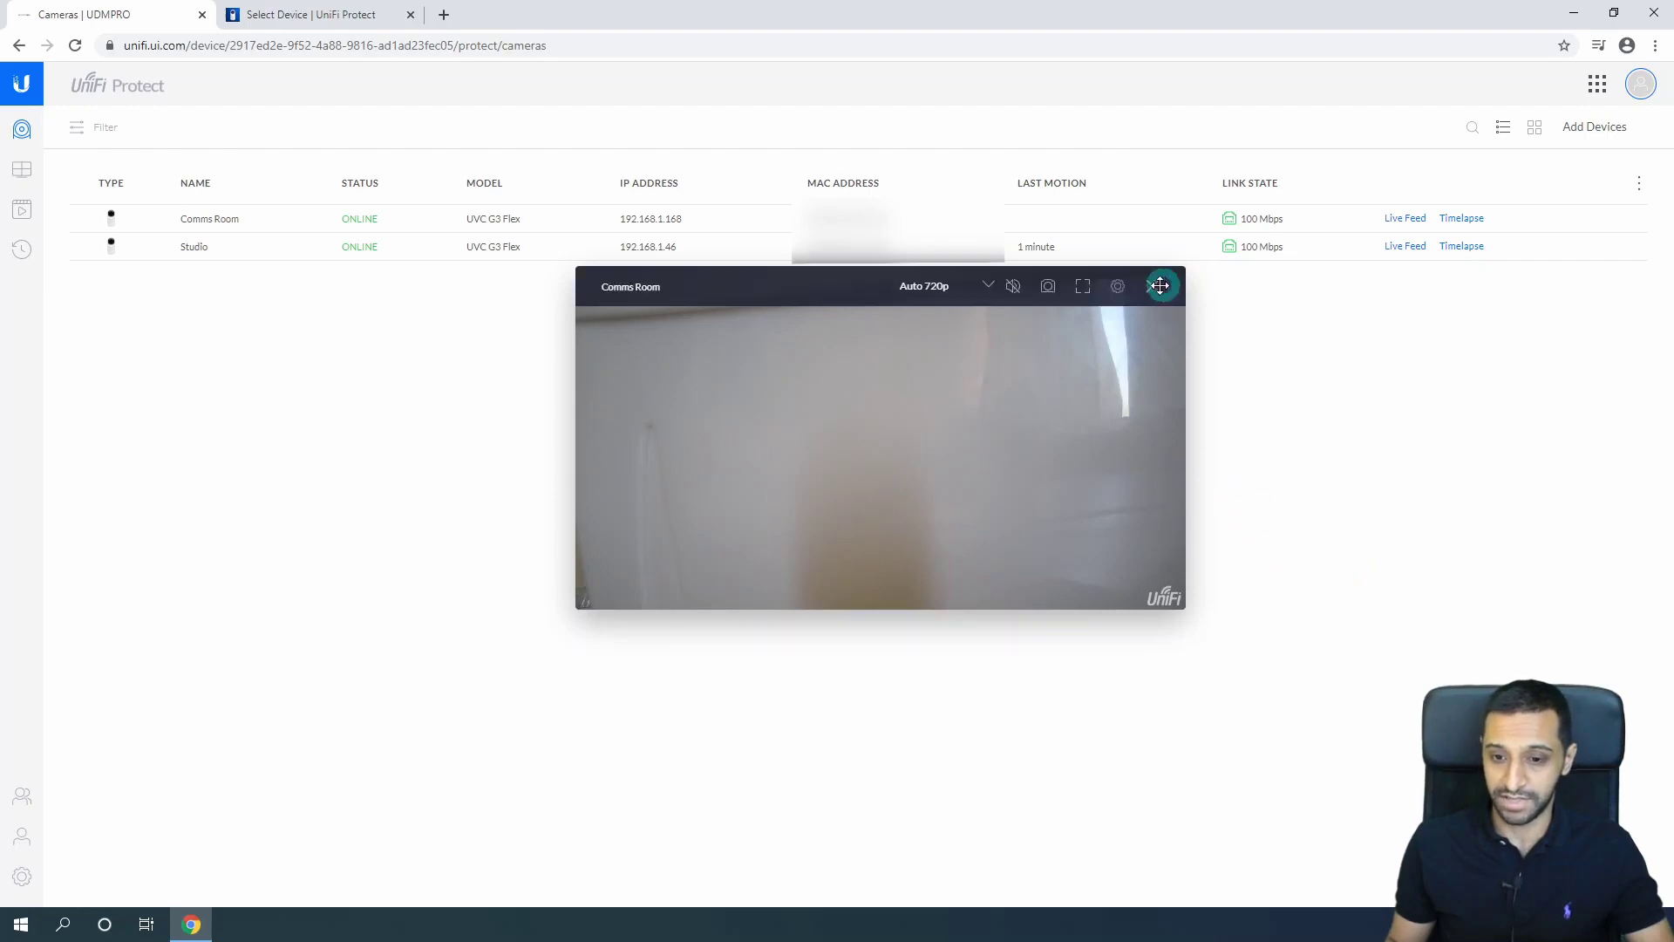
left_click(1159, 286)
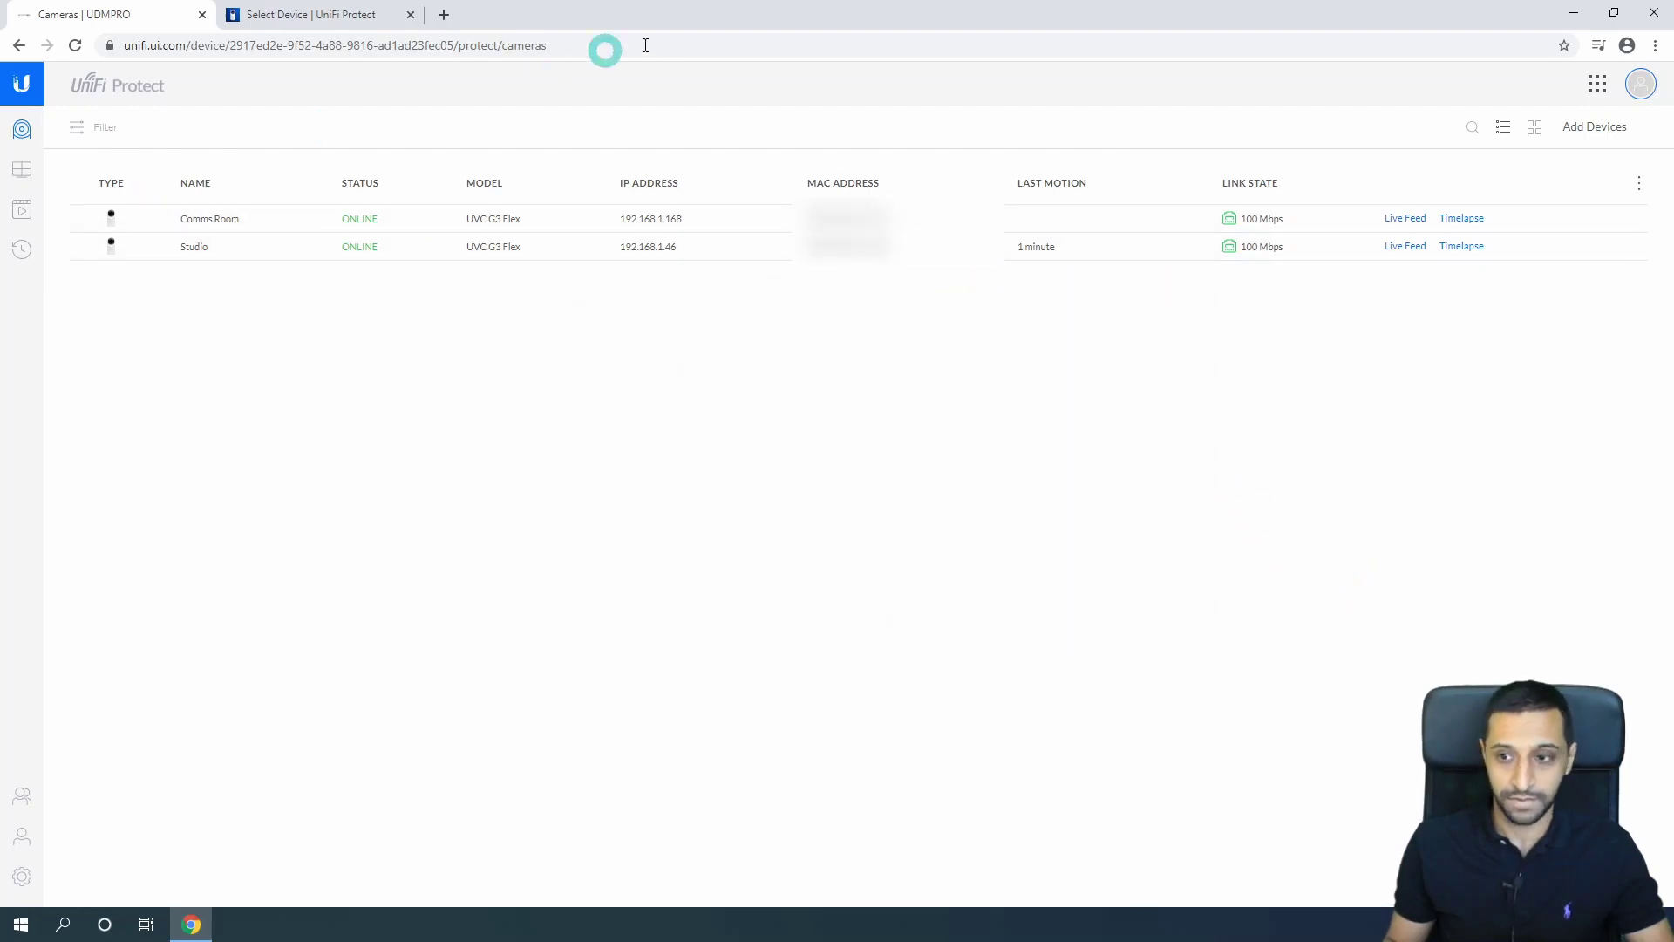
left_click(79, 132)
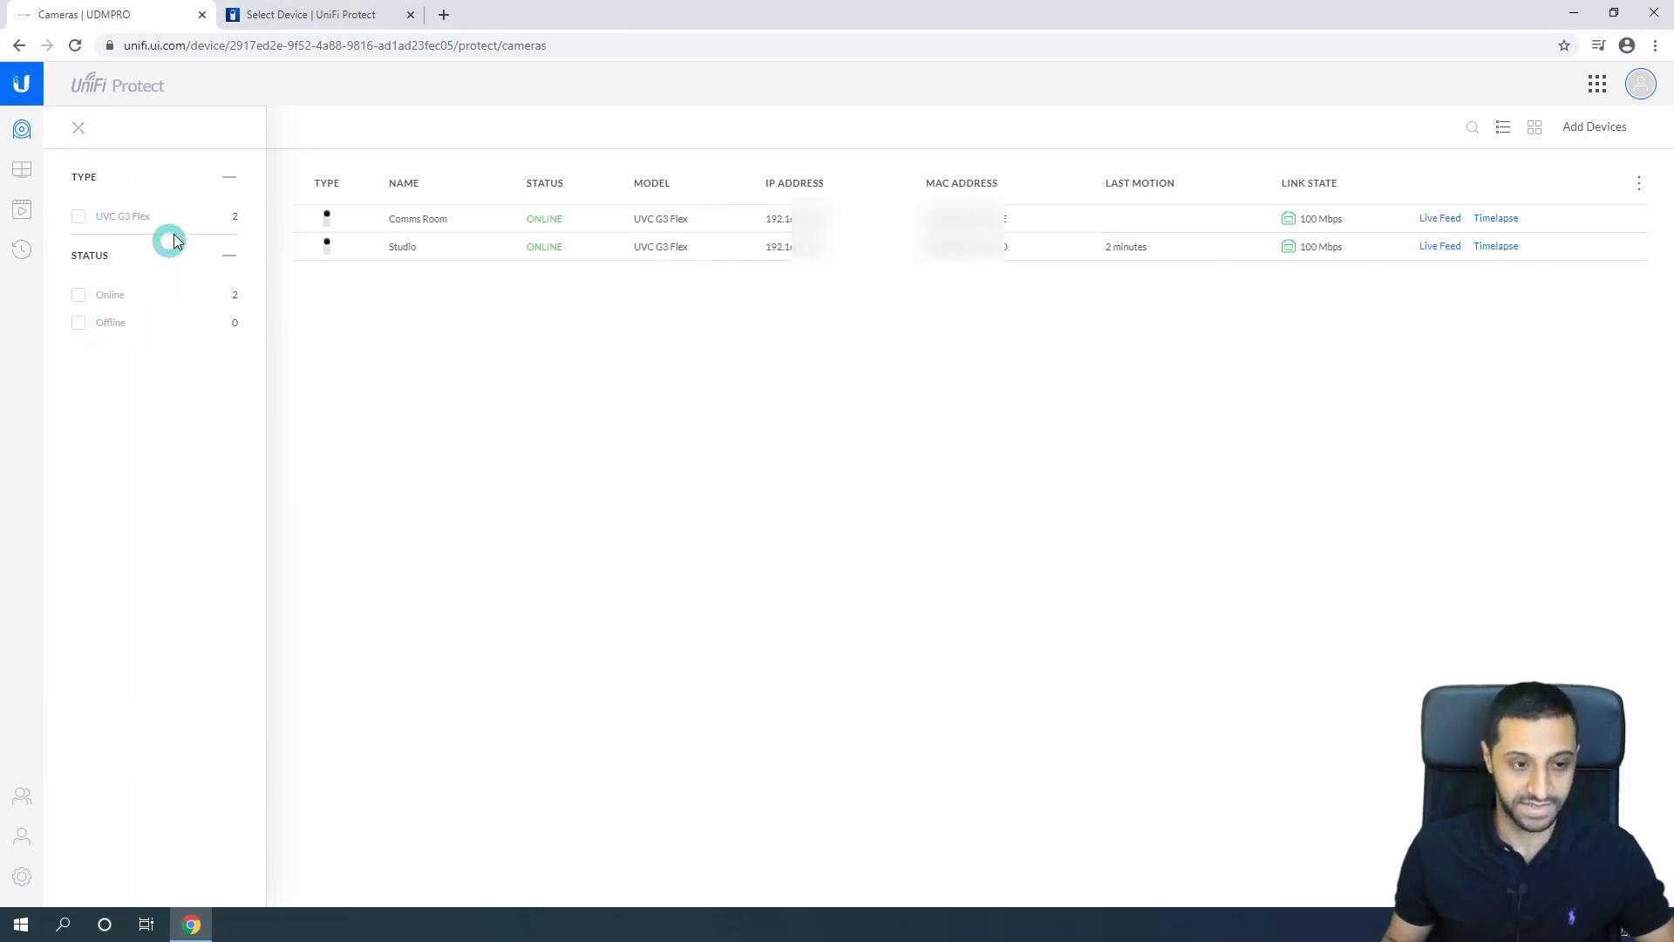
left_click(78, 128)
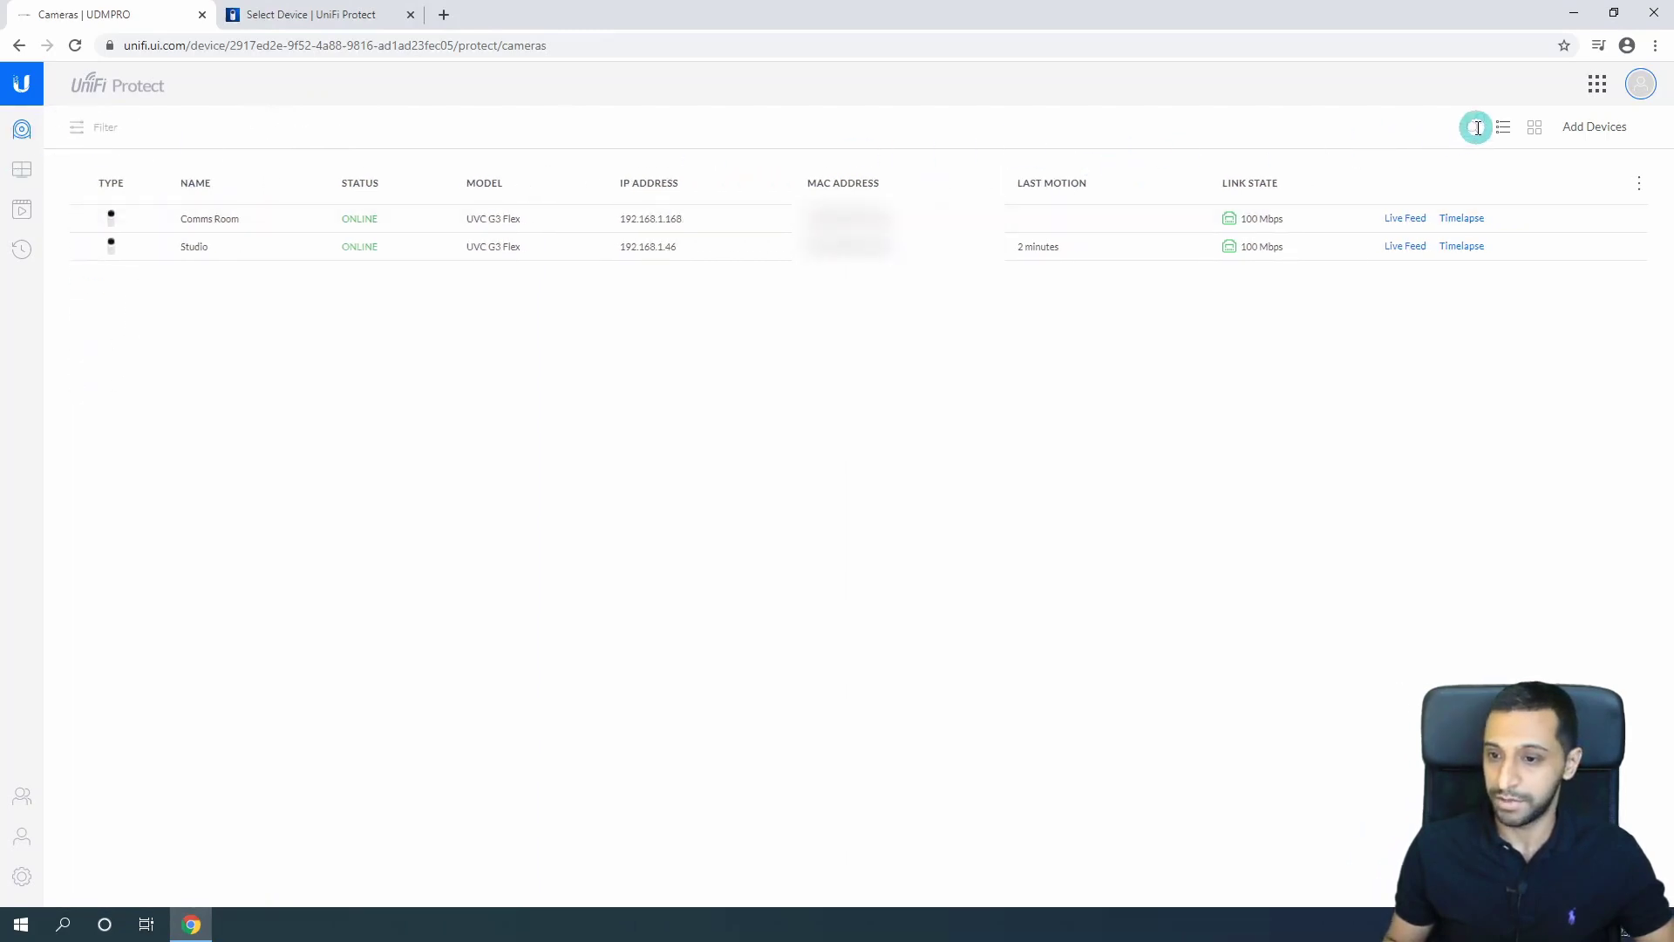
left_click(1532, 131)
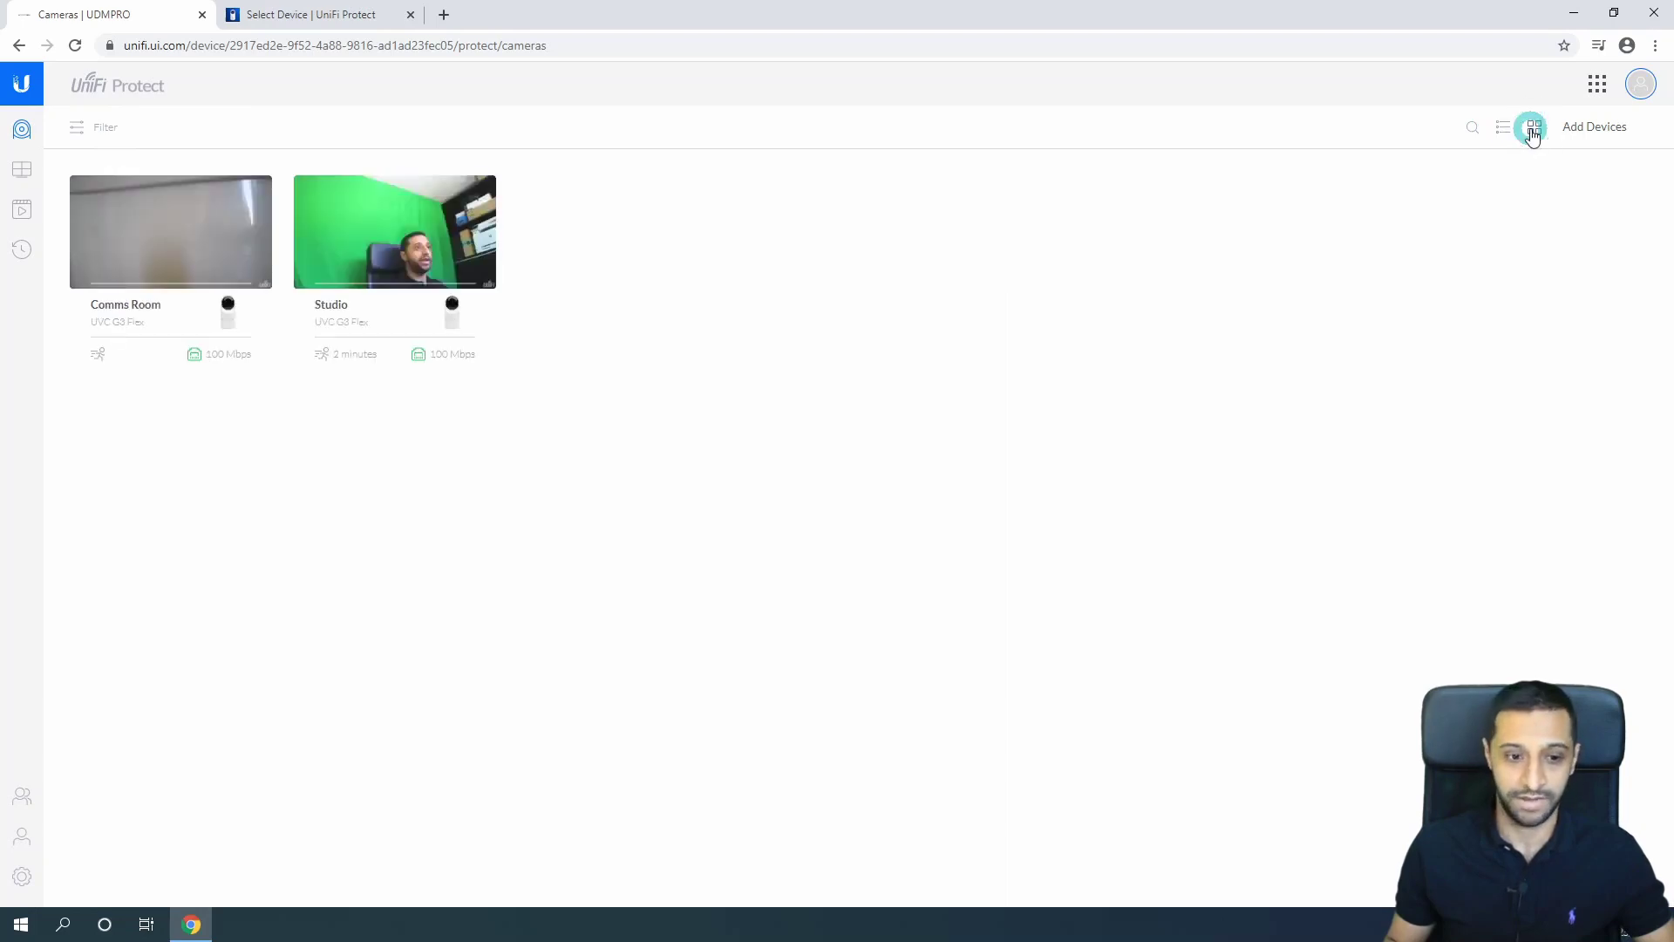
left_click(1502, 131)
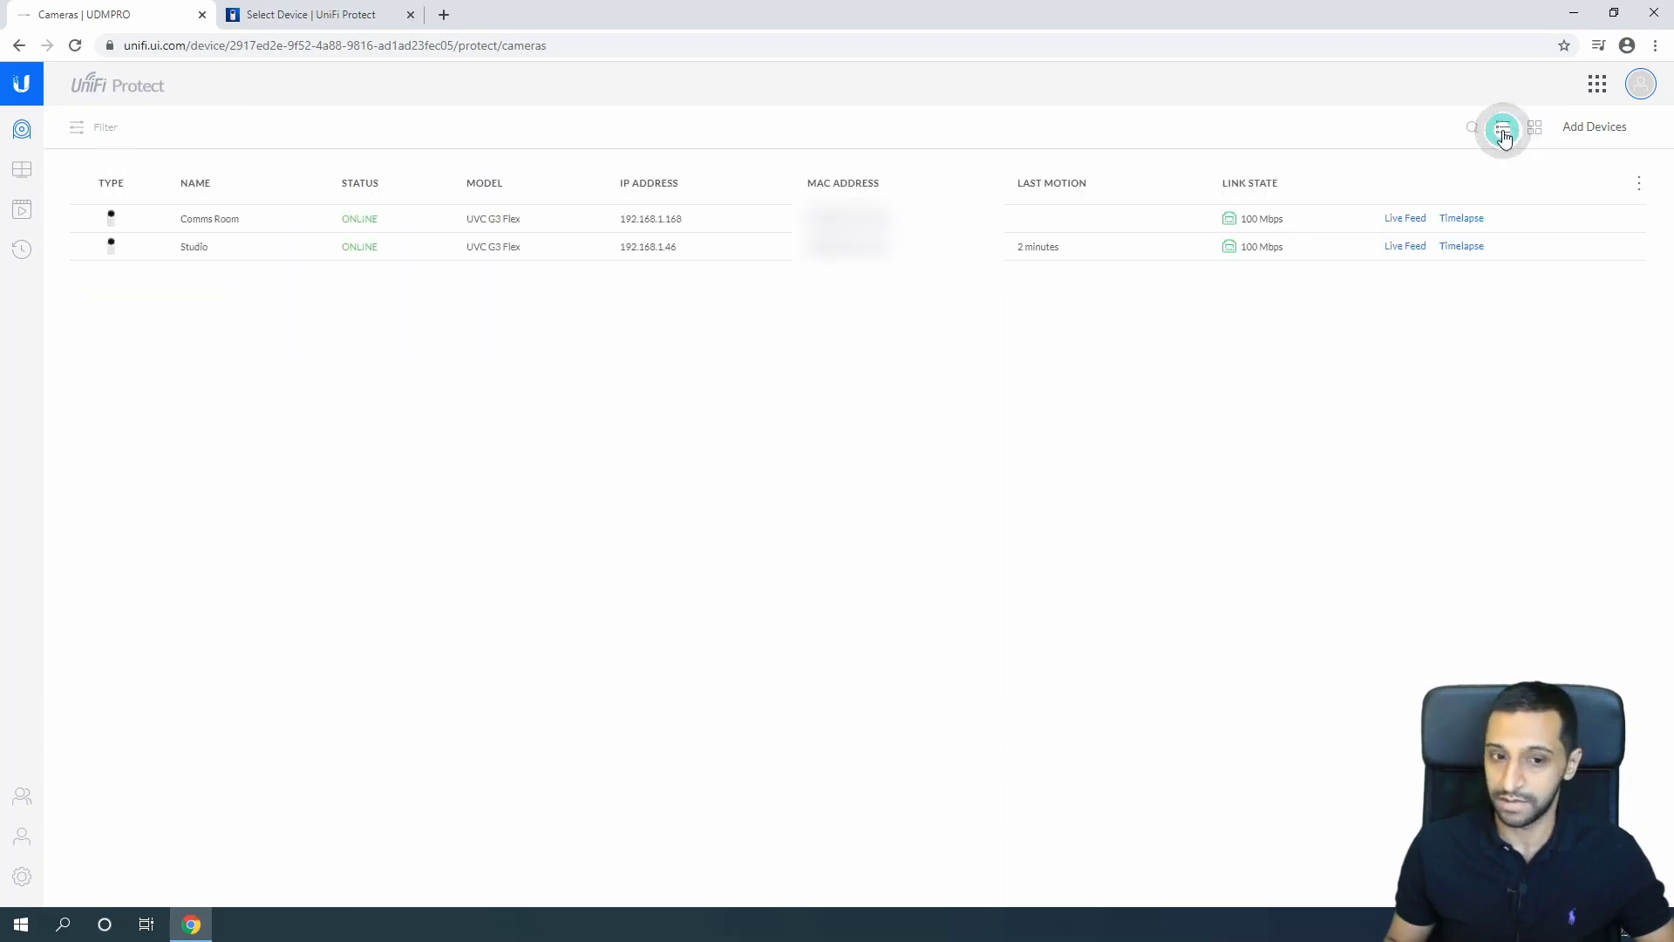
left_click(1607, 136)
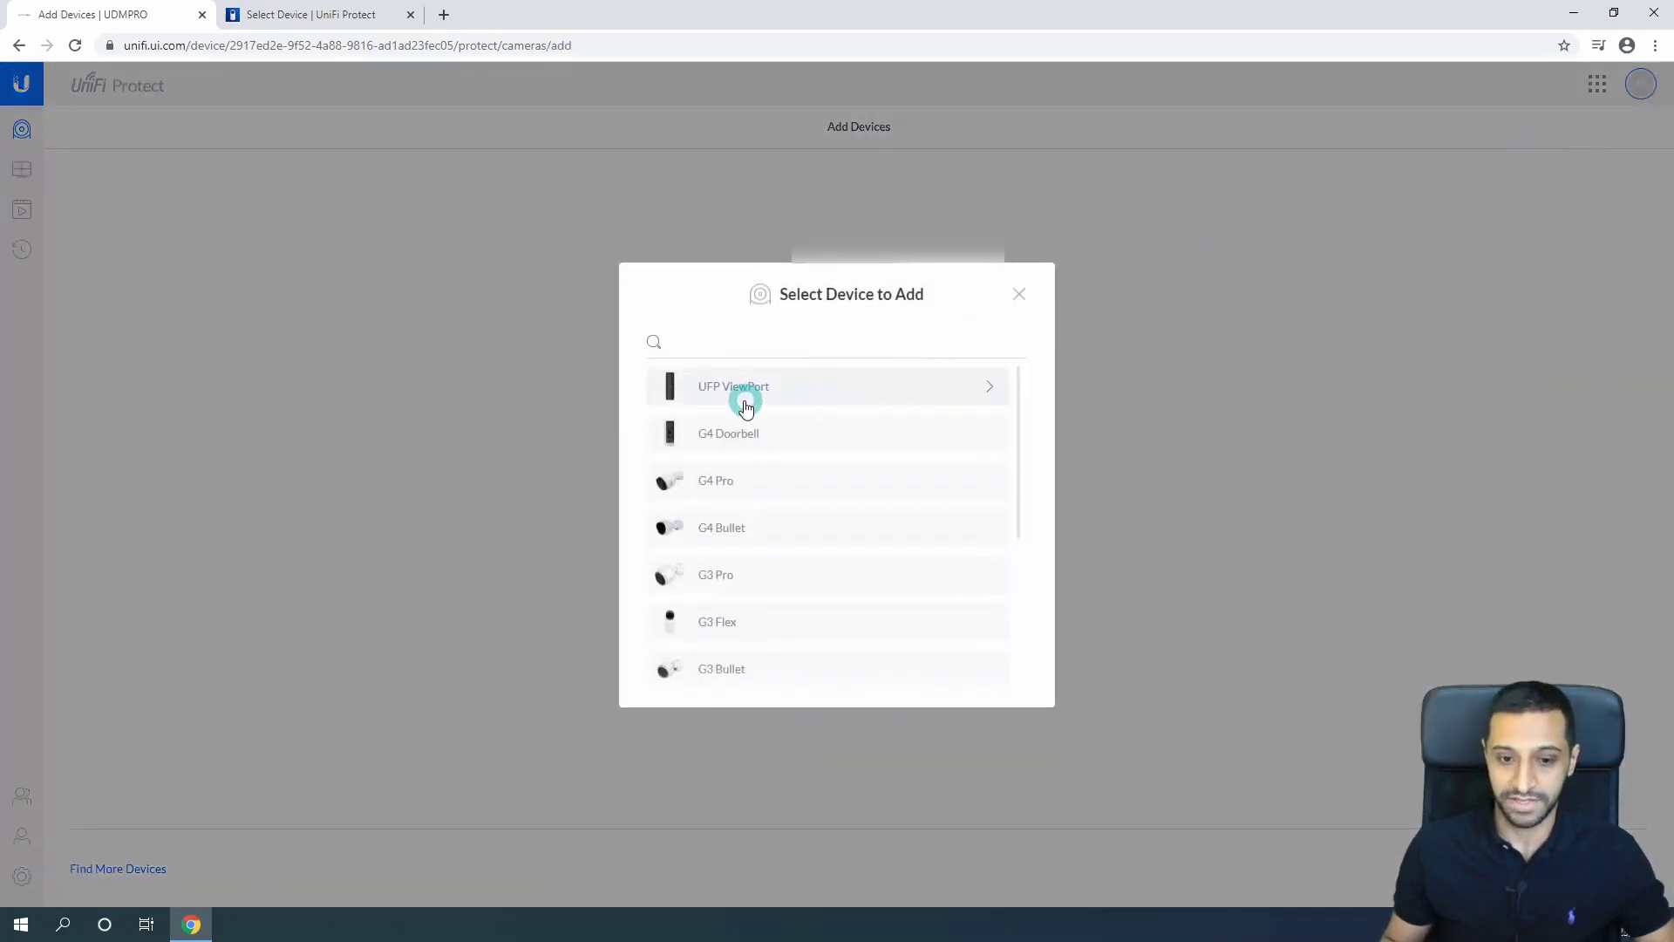
scroll(718, 415, "down", 2)
scroll(718, 415, "down", 1)
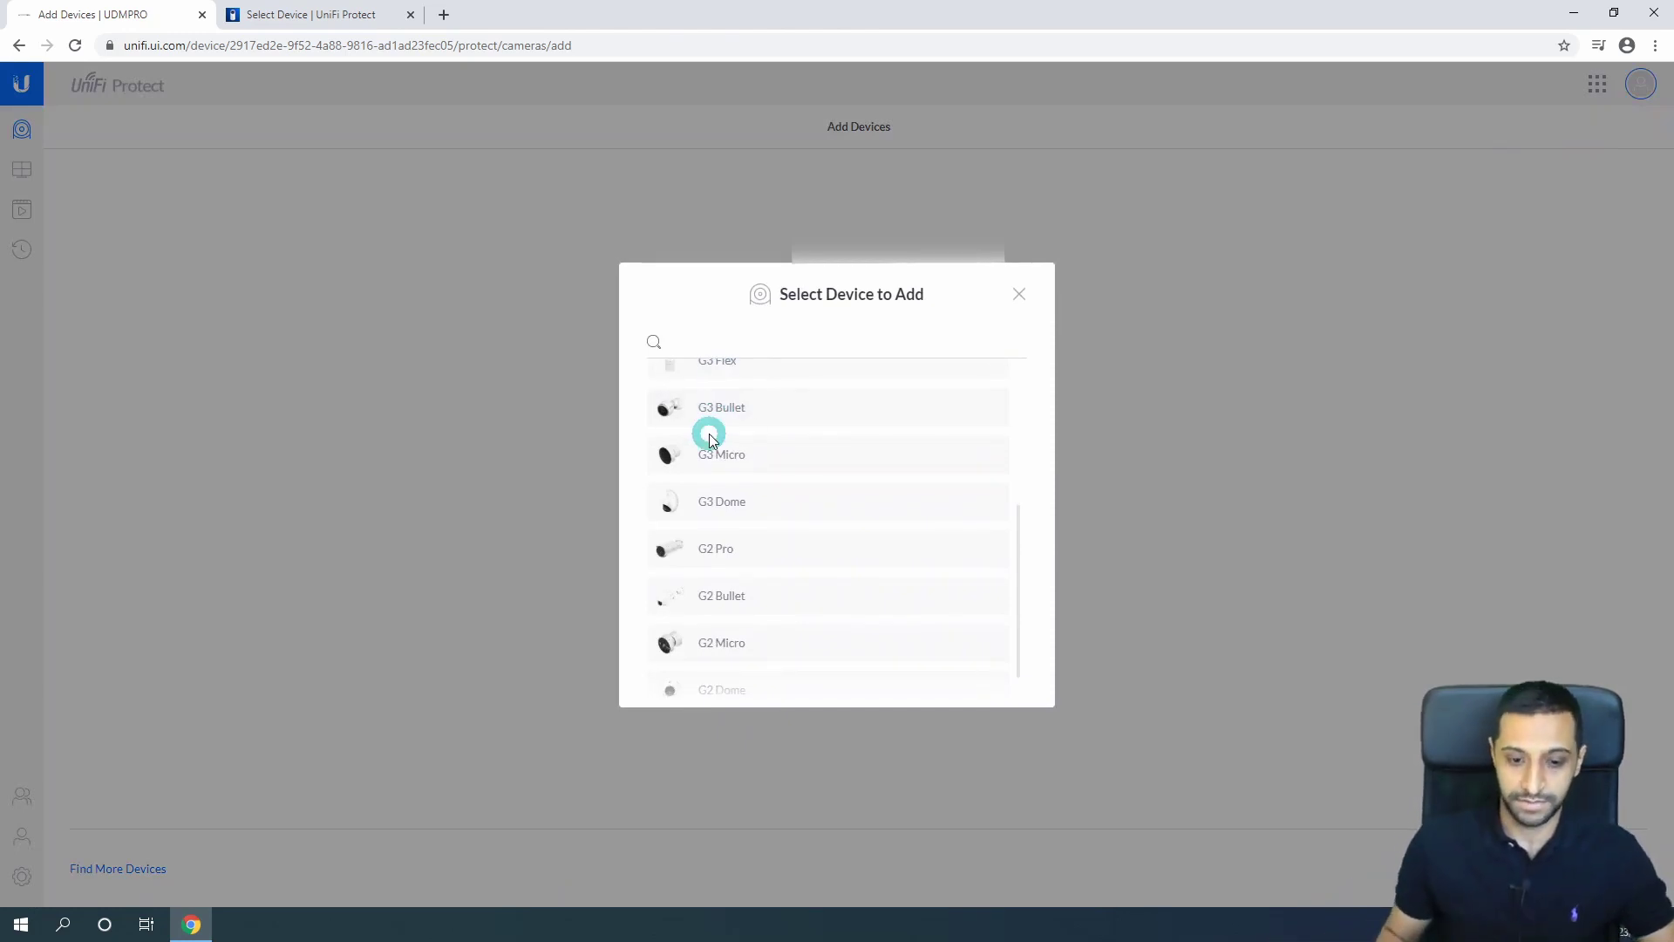
scroll(731, 447, "up", 2)
scroll(730, 446, "up", 2)
scroll(737, 436, "down", 3)
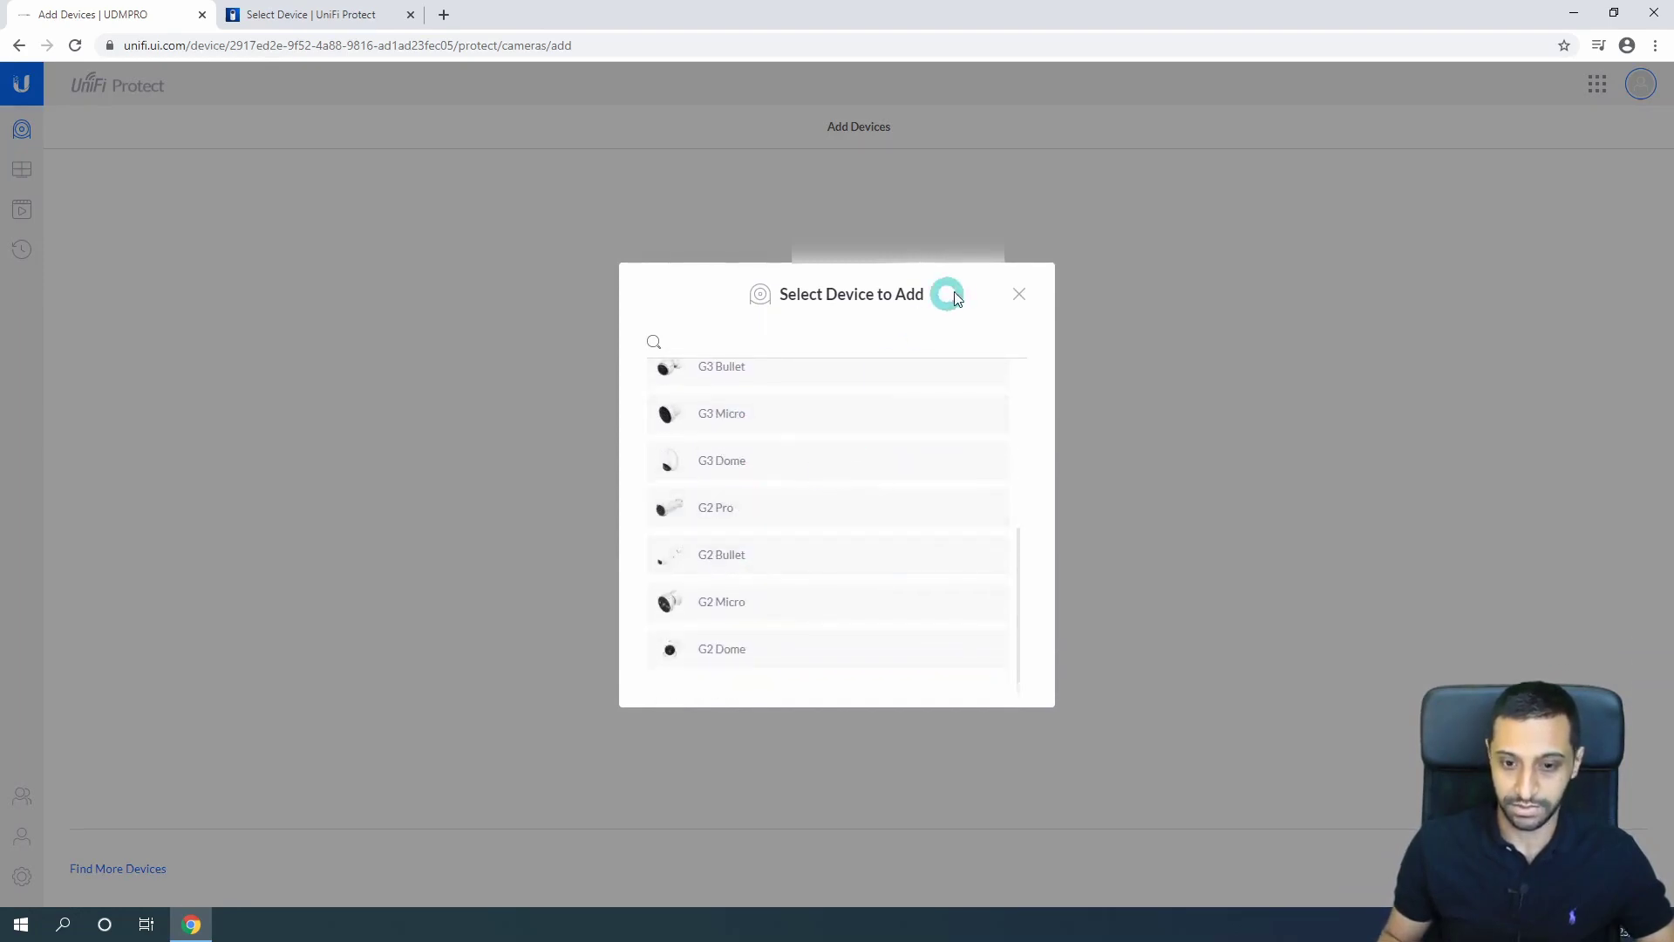
left_click(1018, 294)
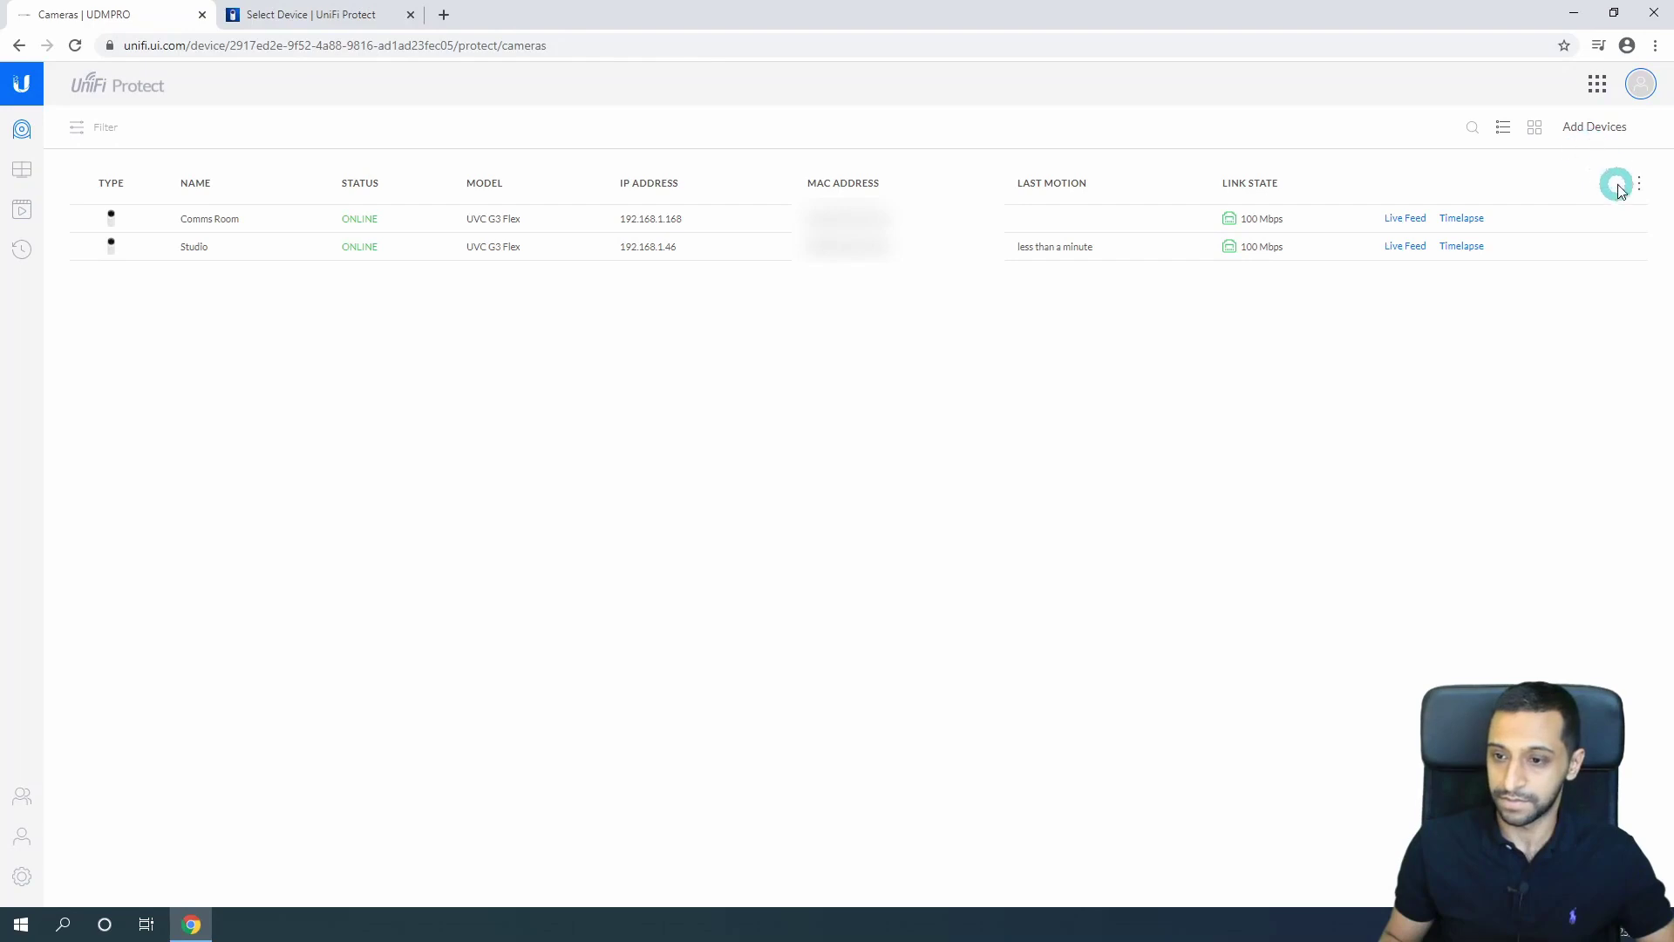
Start a new single-camera live view named 'Test View', shared with other users
left_click(25, 170)
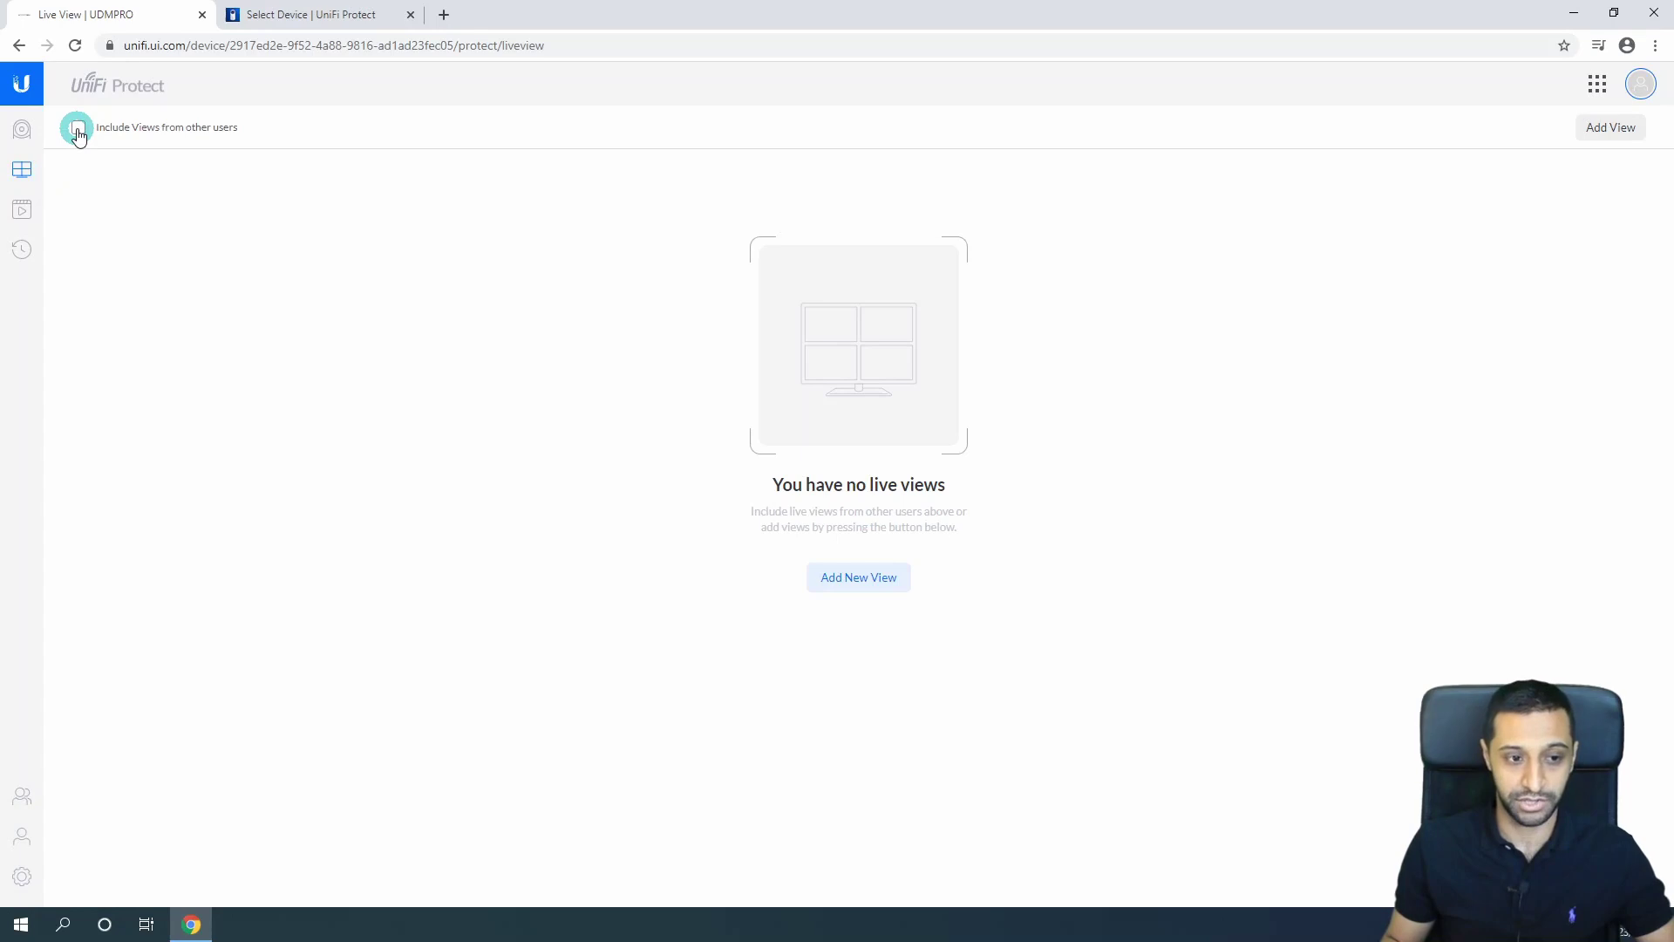
left_click(852, 579)
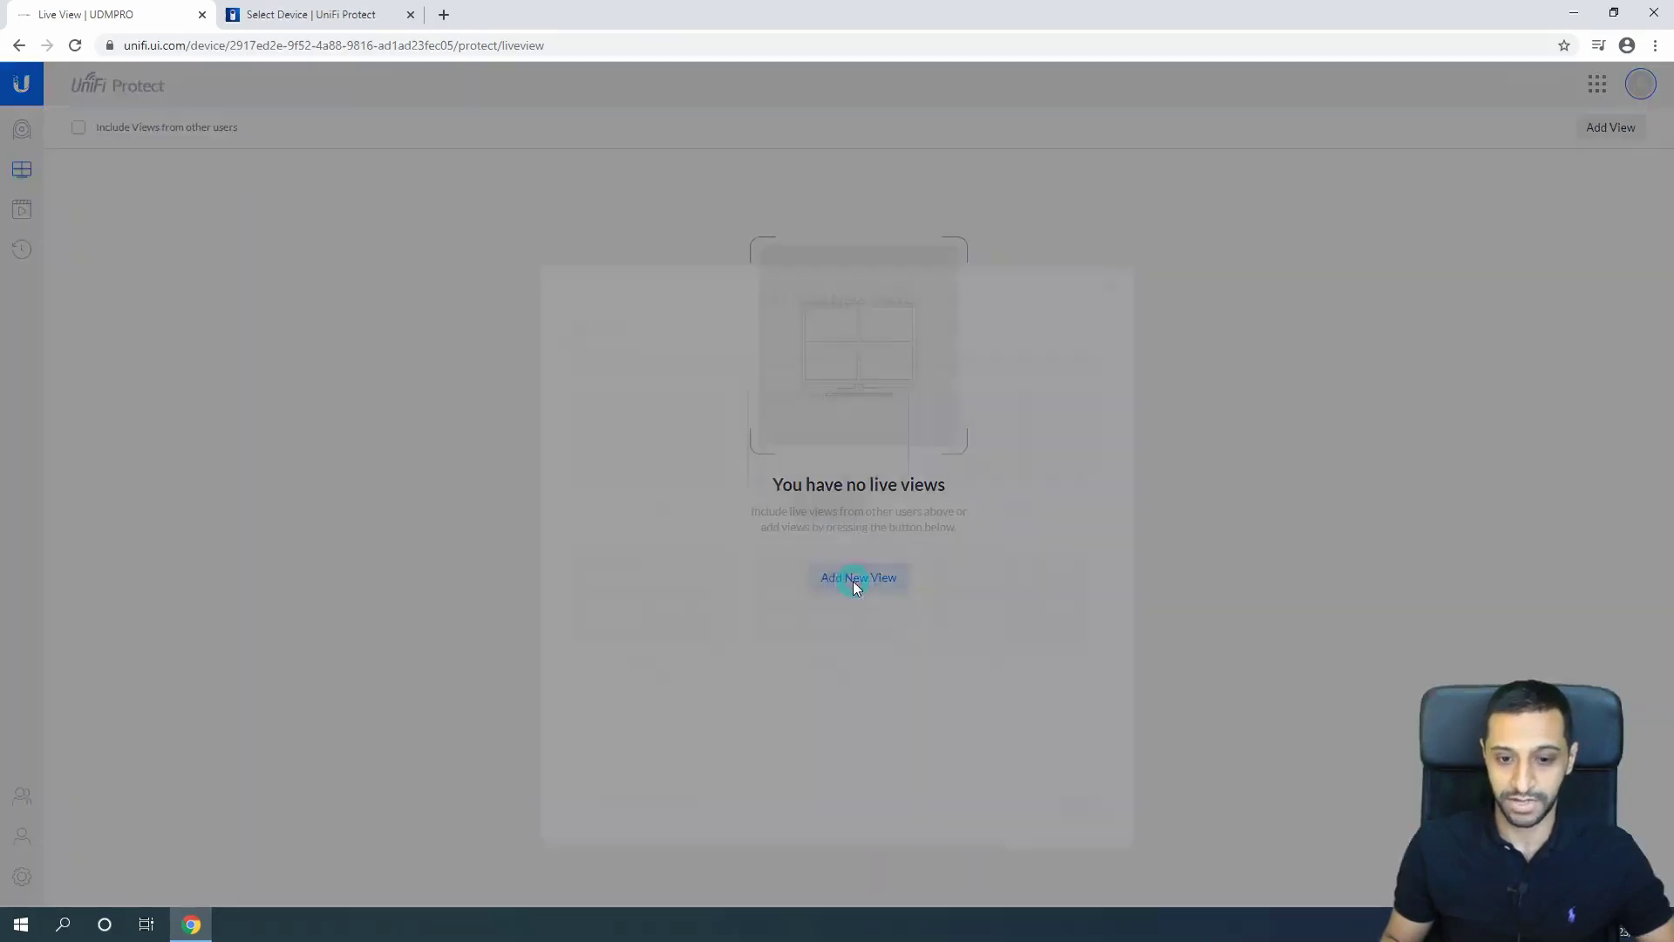
left_click(640, 384)
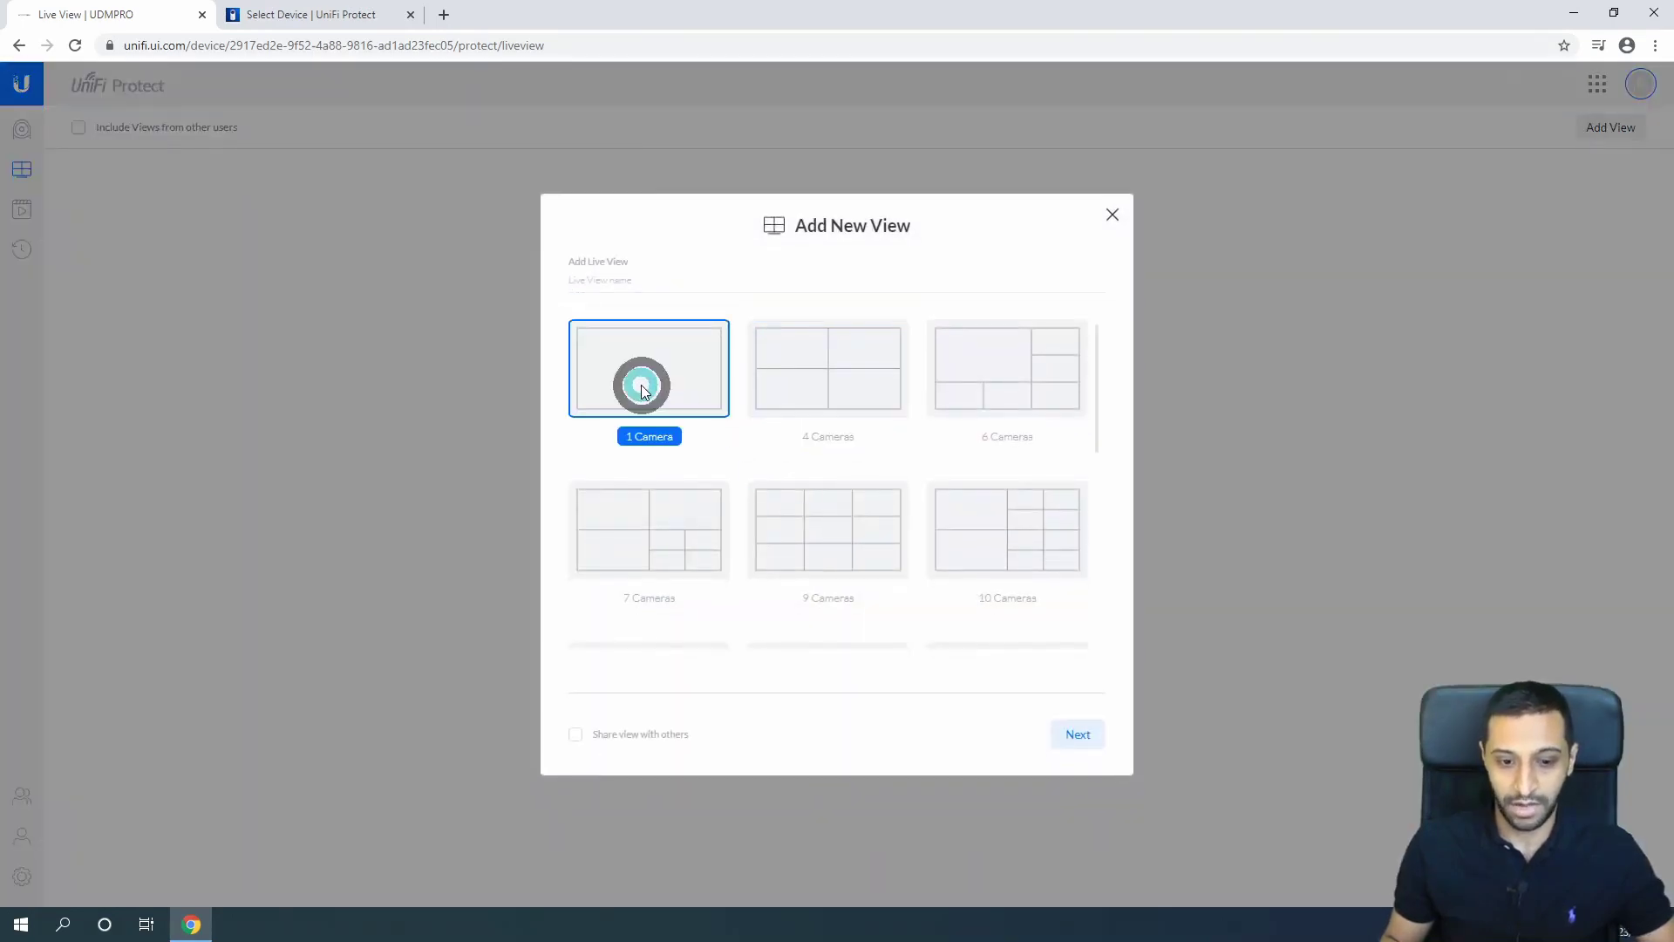
left_click(624, 283)
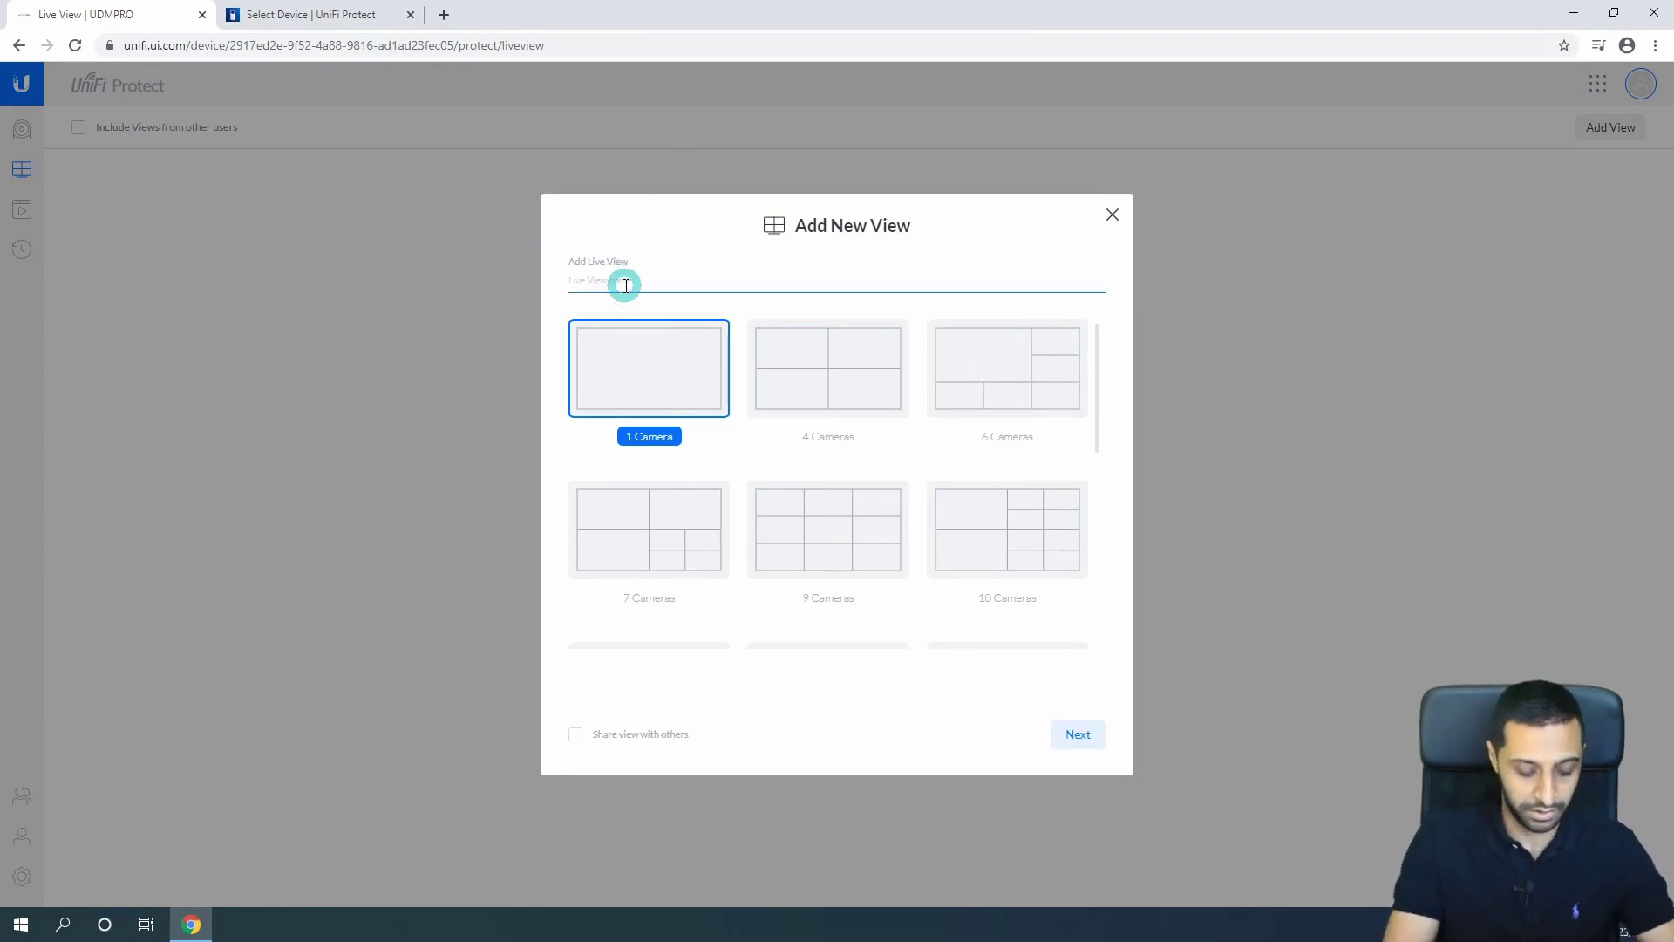
type("Test View")
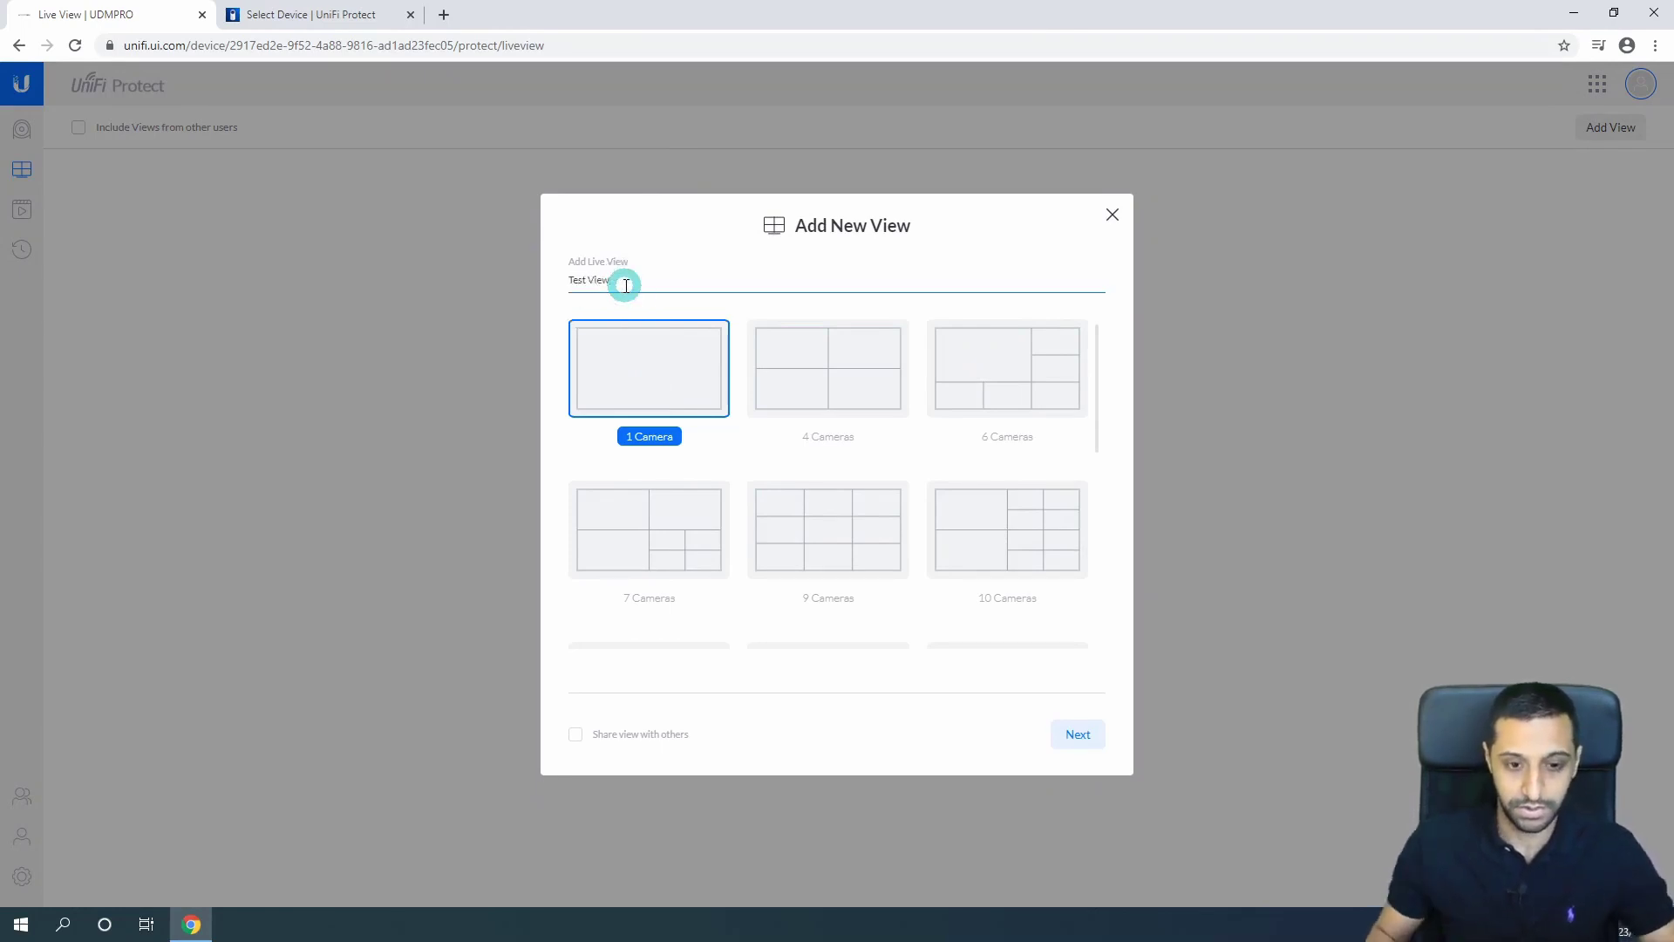
left_click(575, 732)
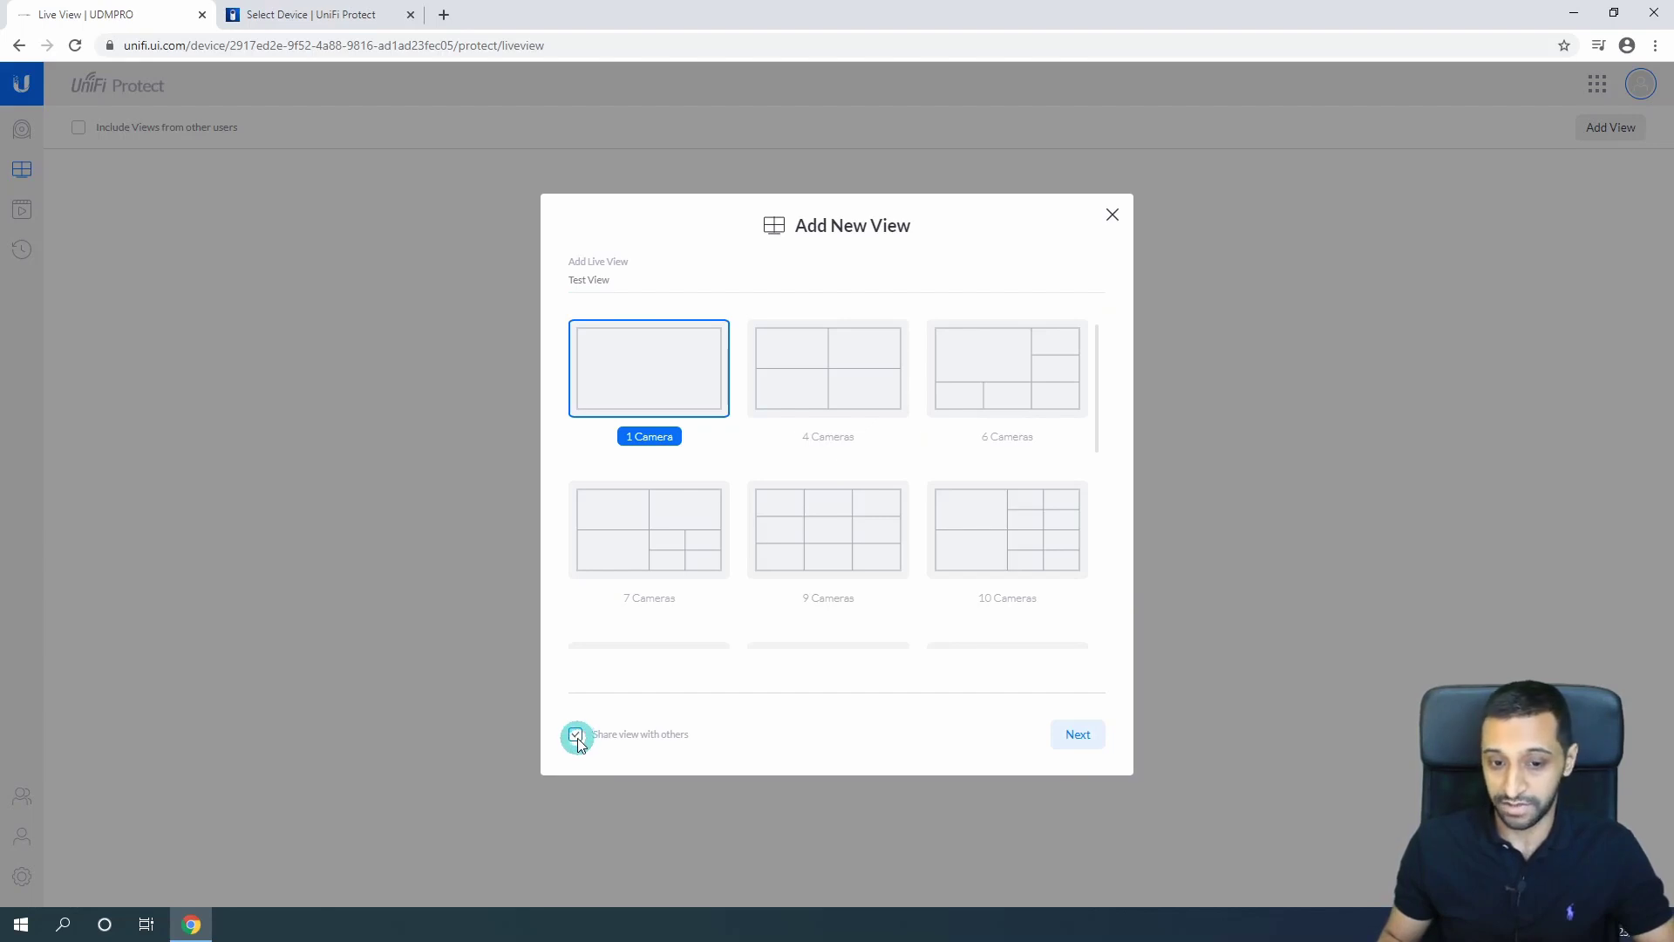
Place the Comms Room camera in Test View and save it
left_click(1072, 735)
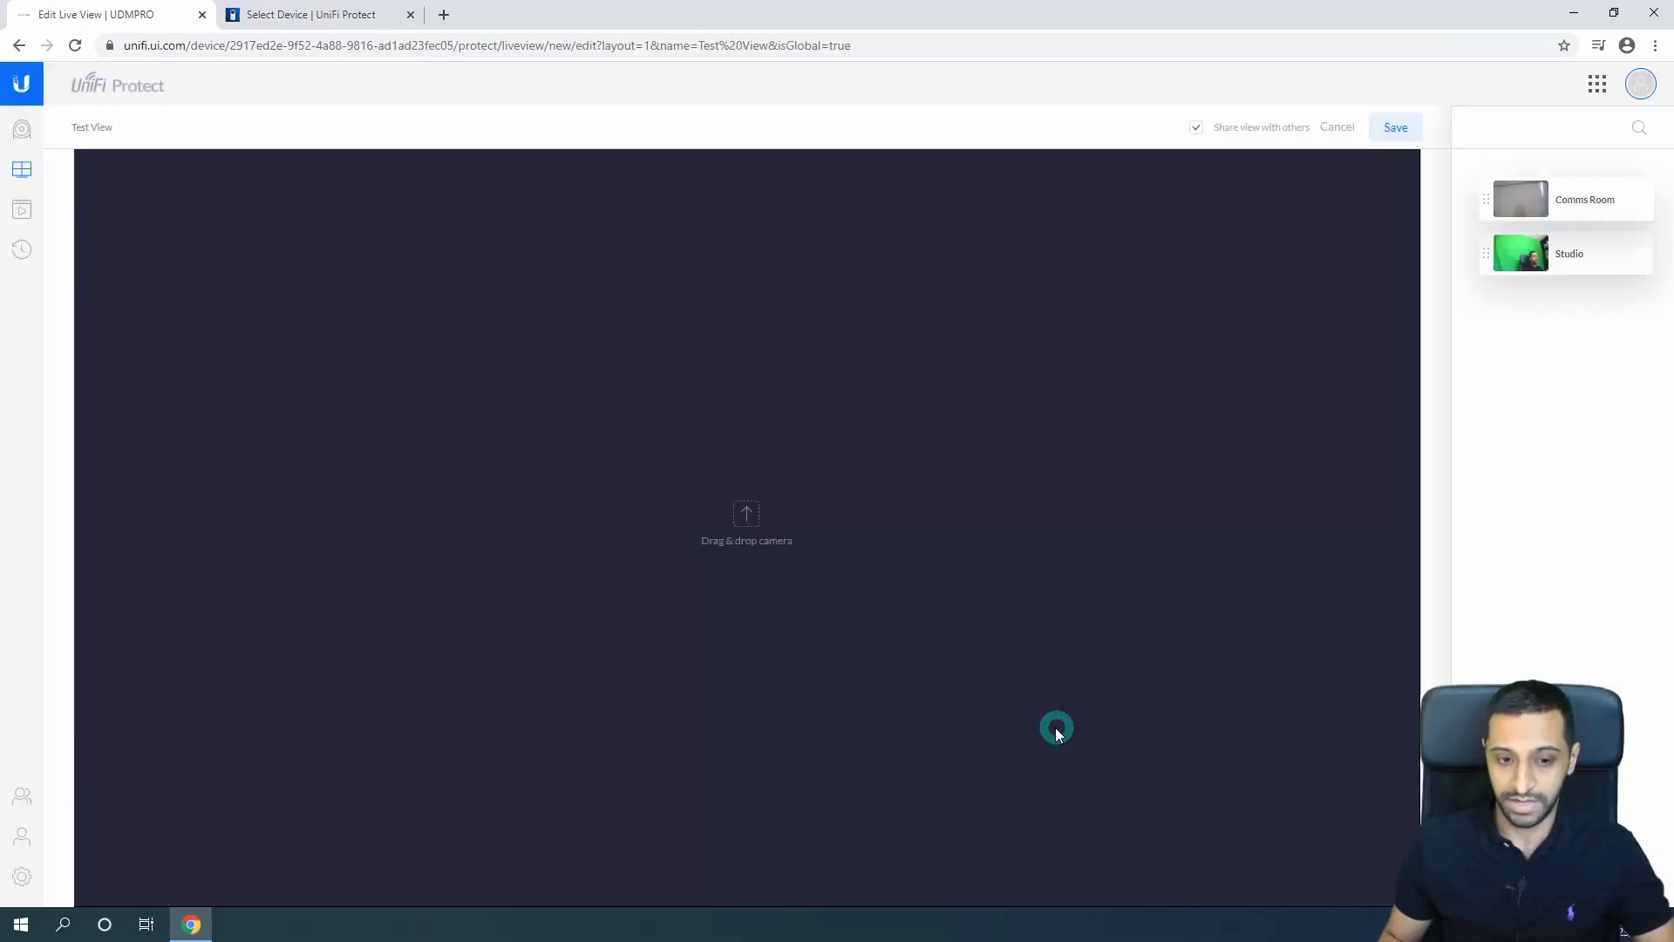
left_click_drag(1524, 197, 867, 423)
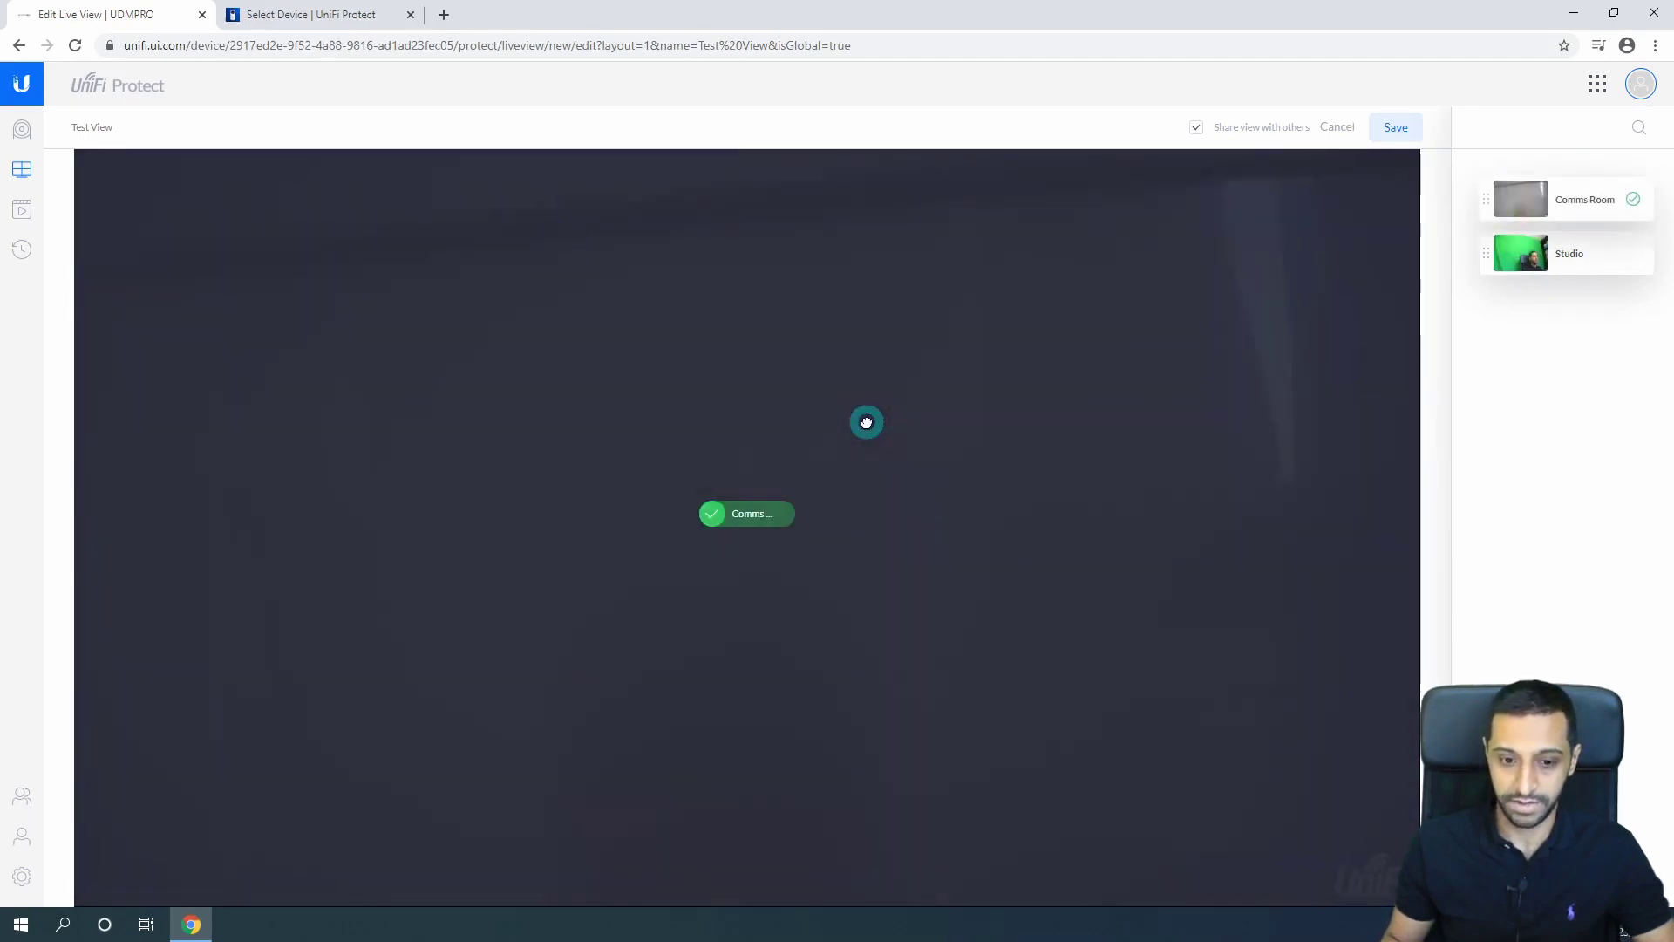
left_click(1394, 129)
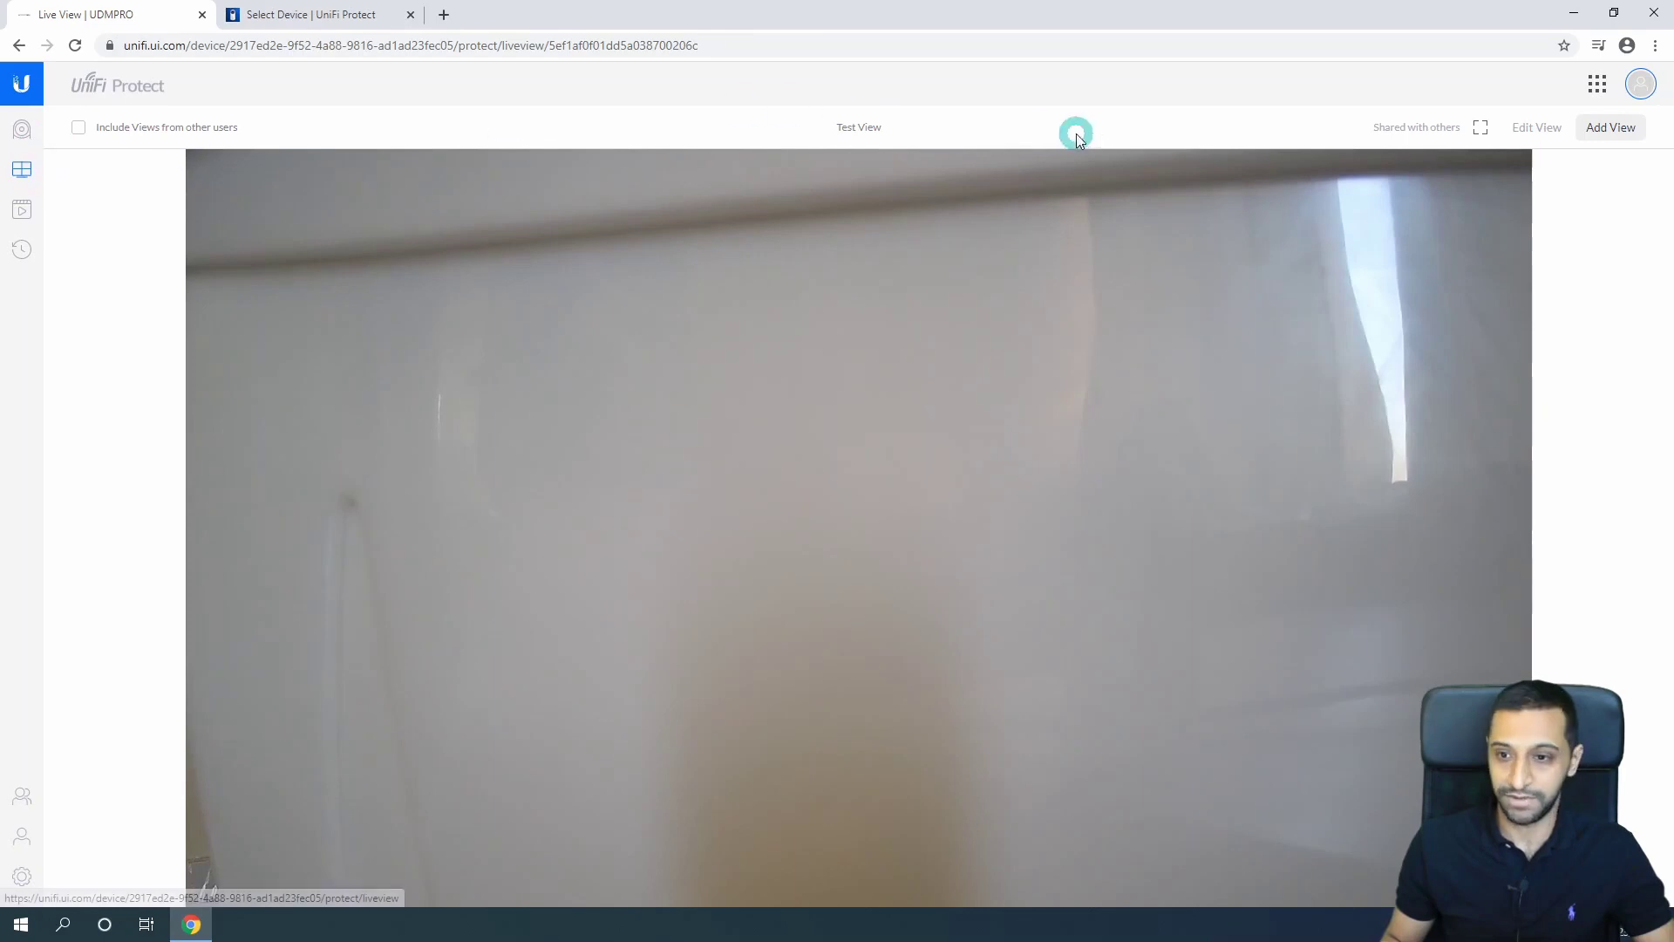
Lay out a new four-camera view with Comms Room top-left and Studio top-right
left_click(1613, 127)
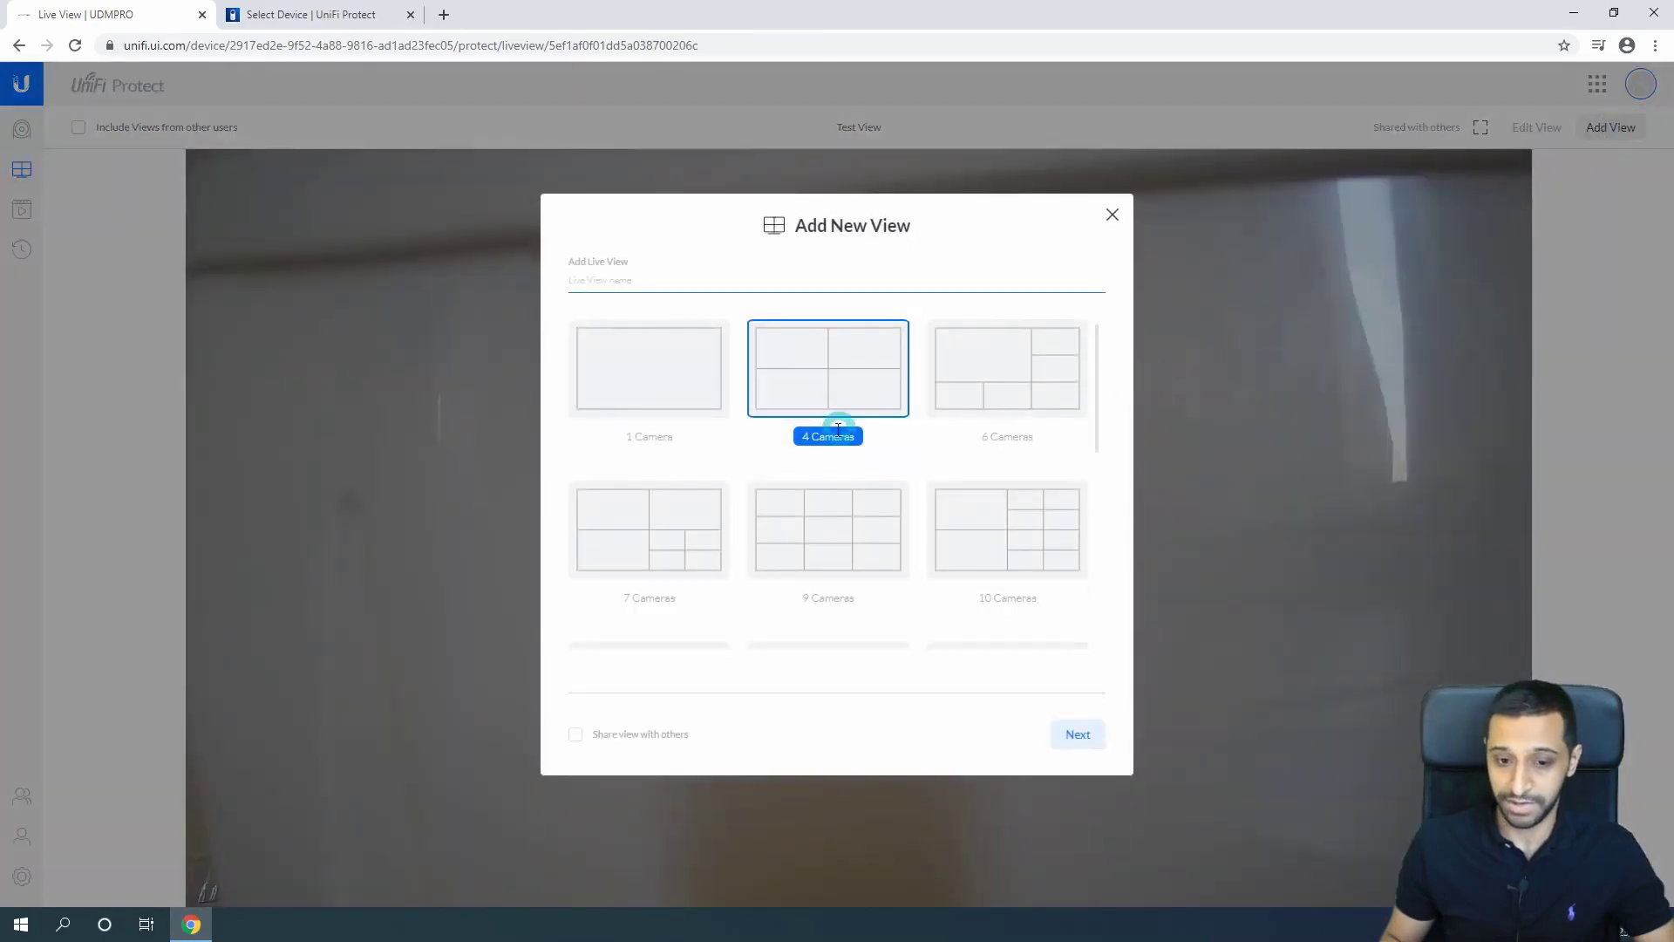
left_click(773, 396)
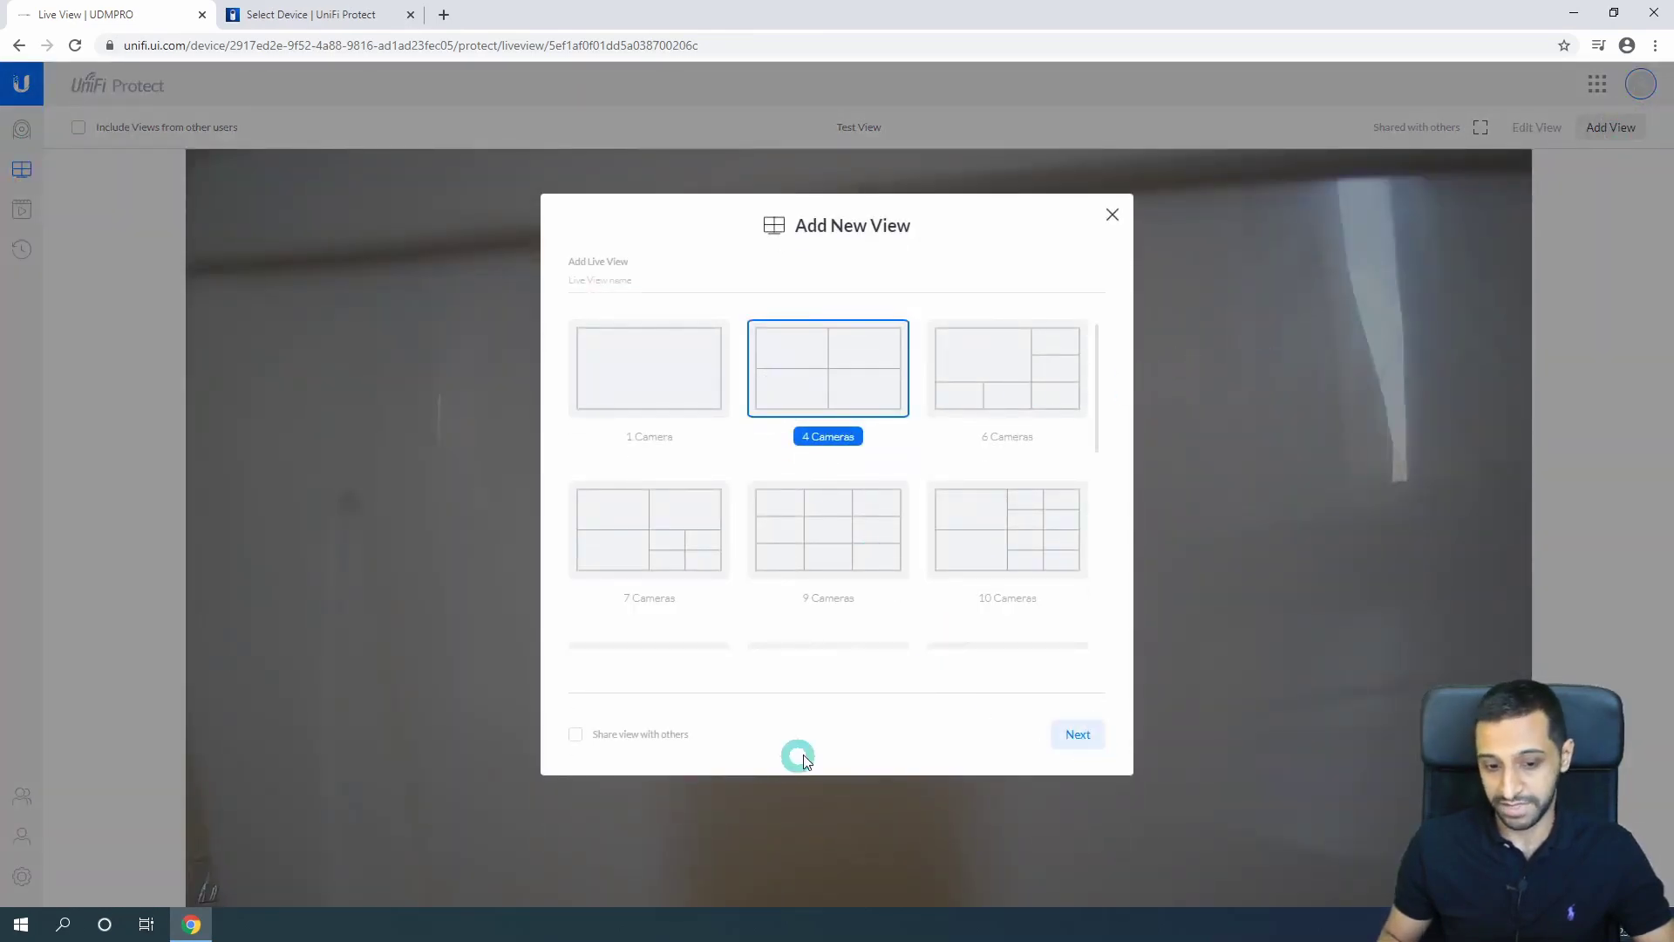
left_click(1074, 735)
left_click_drag(1620, 206, 463, 336)
left_click_drag(1521, 253, 1031, 336)
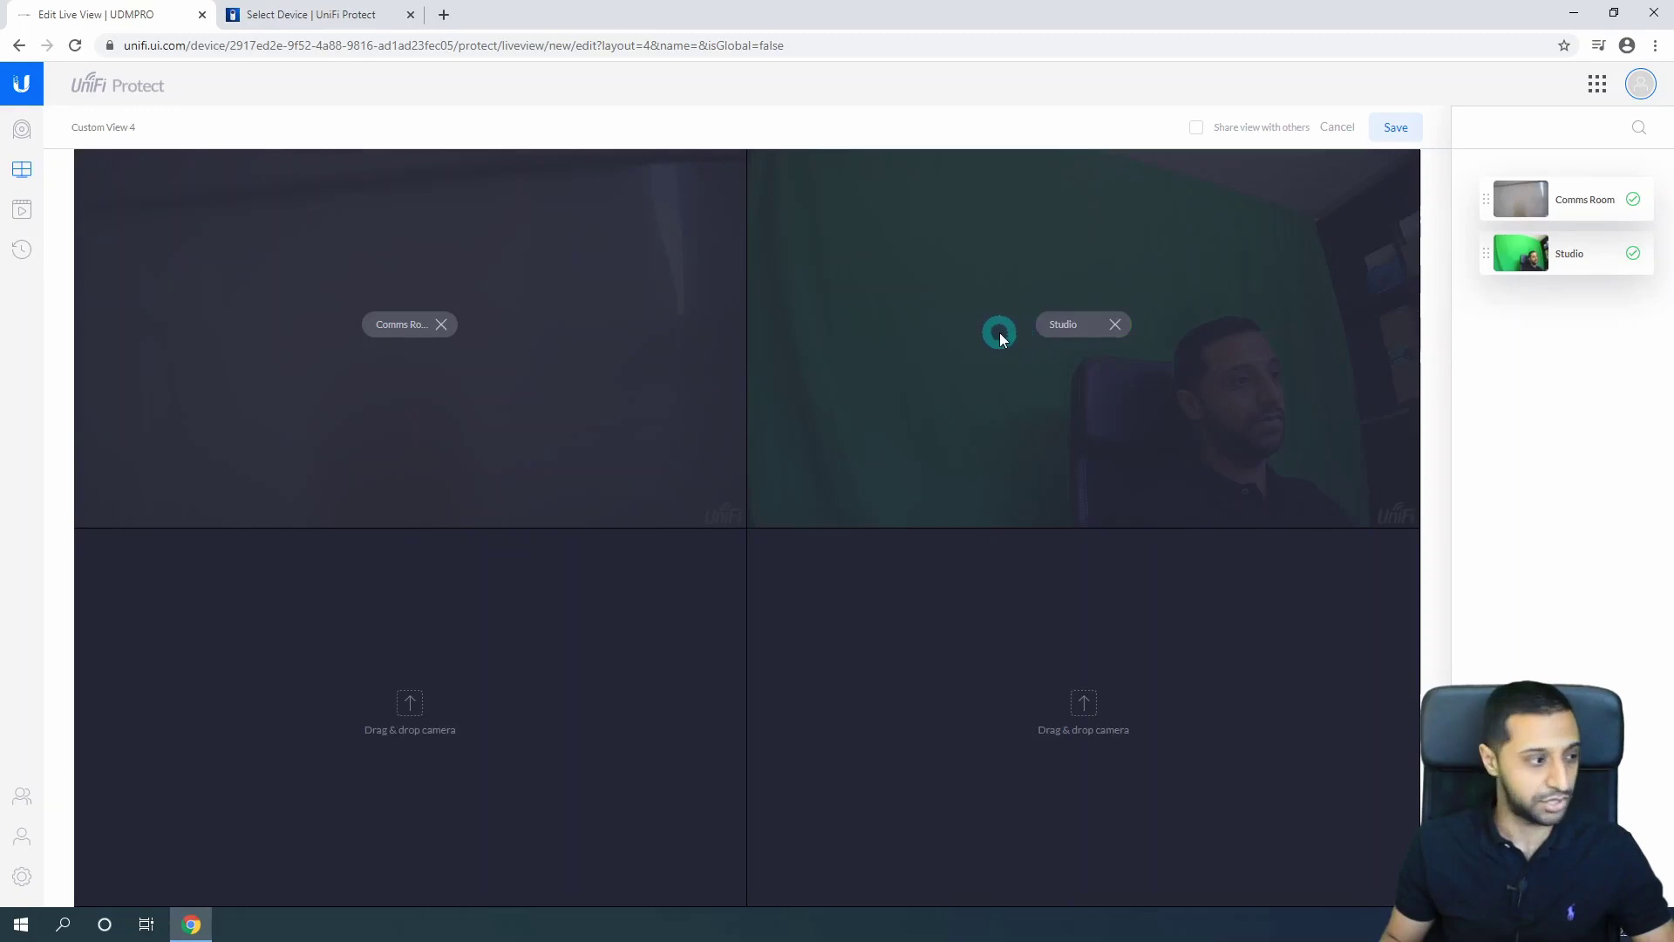
Save the four-camera view as Custom View 4 and switch the display back to Test View
left_click(1395, 128)
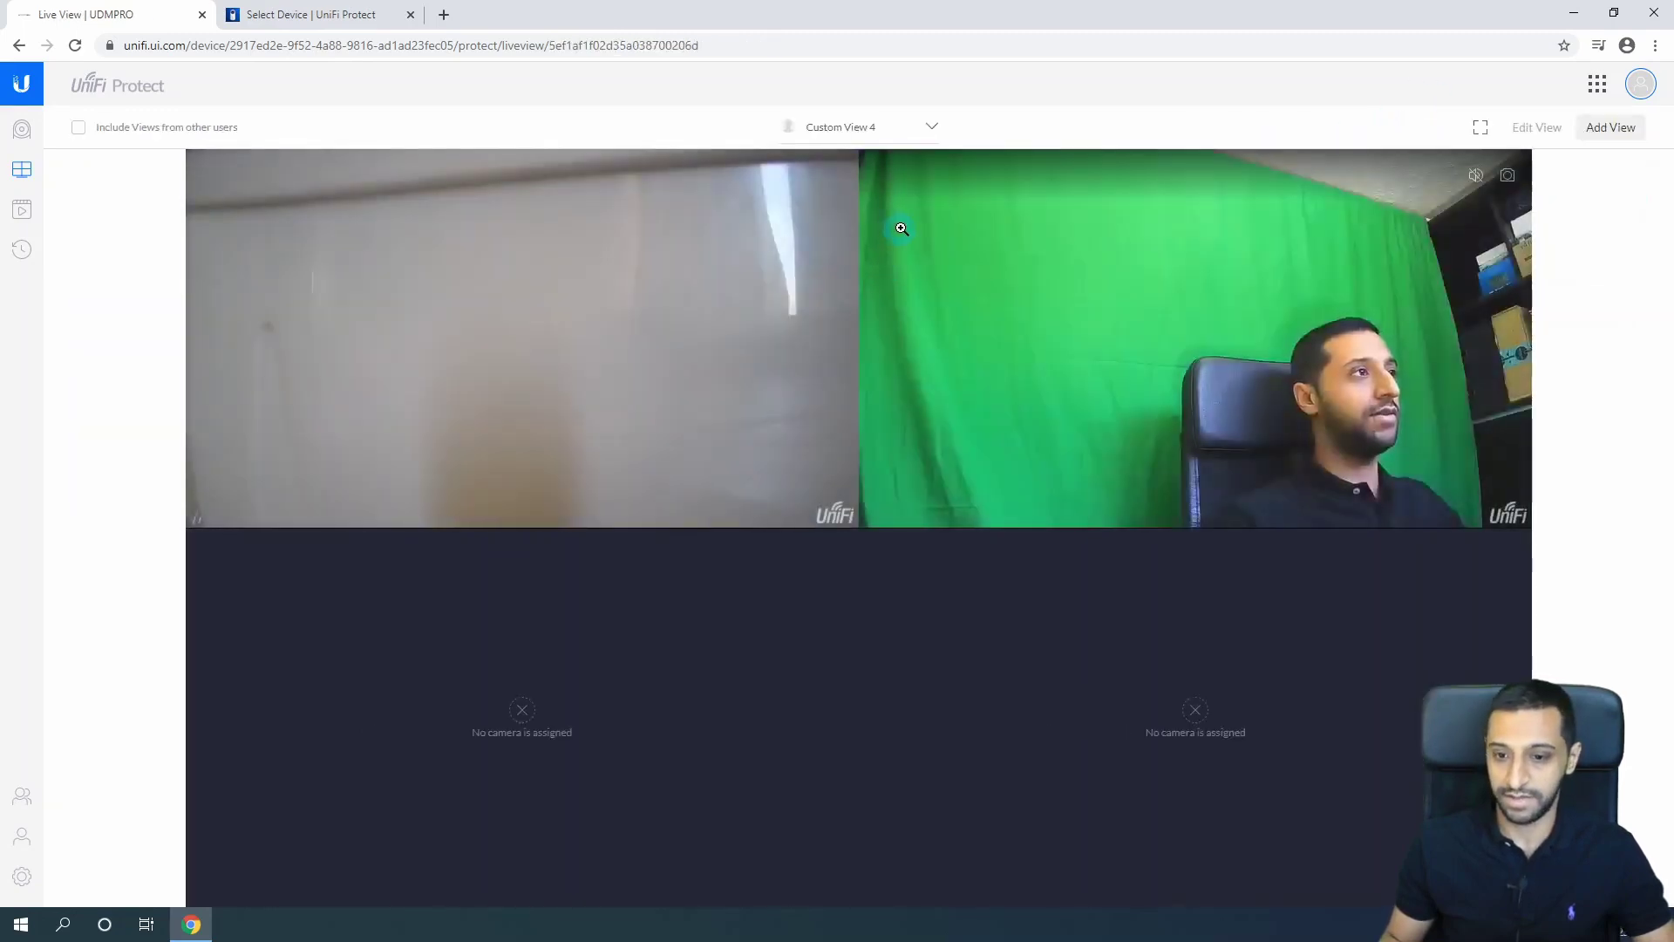
left_click(943, 136)
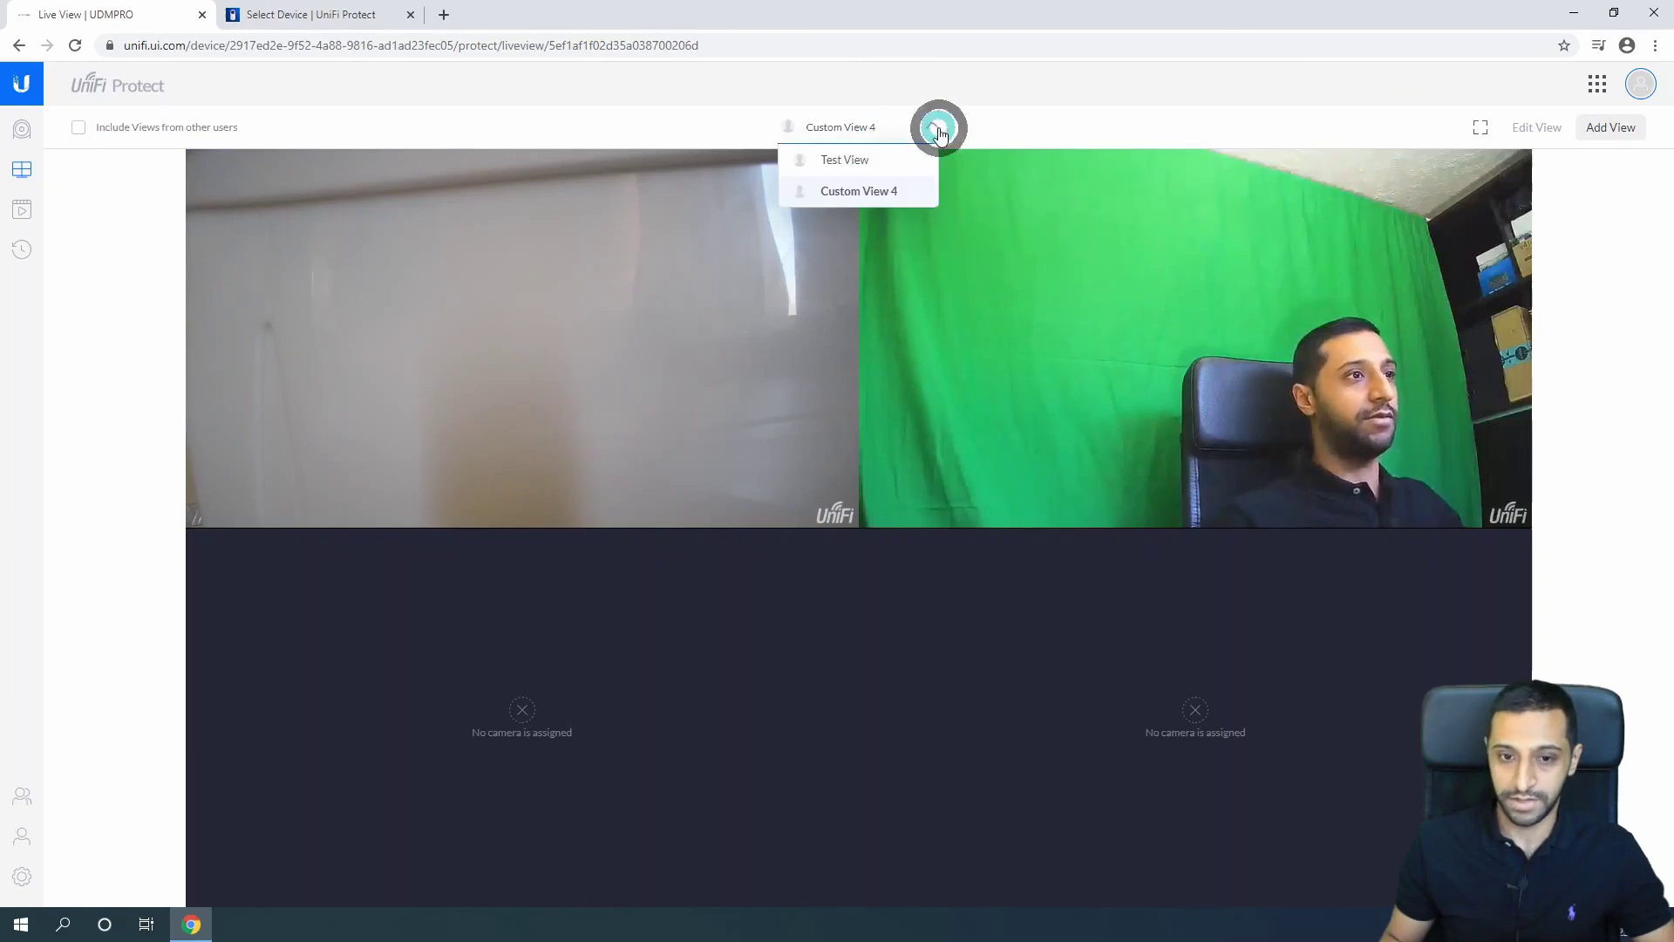
left_click(875, 151)
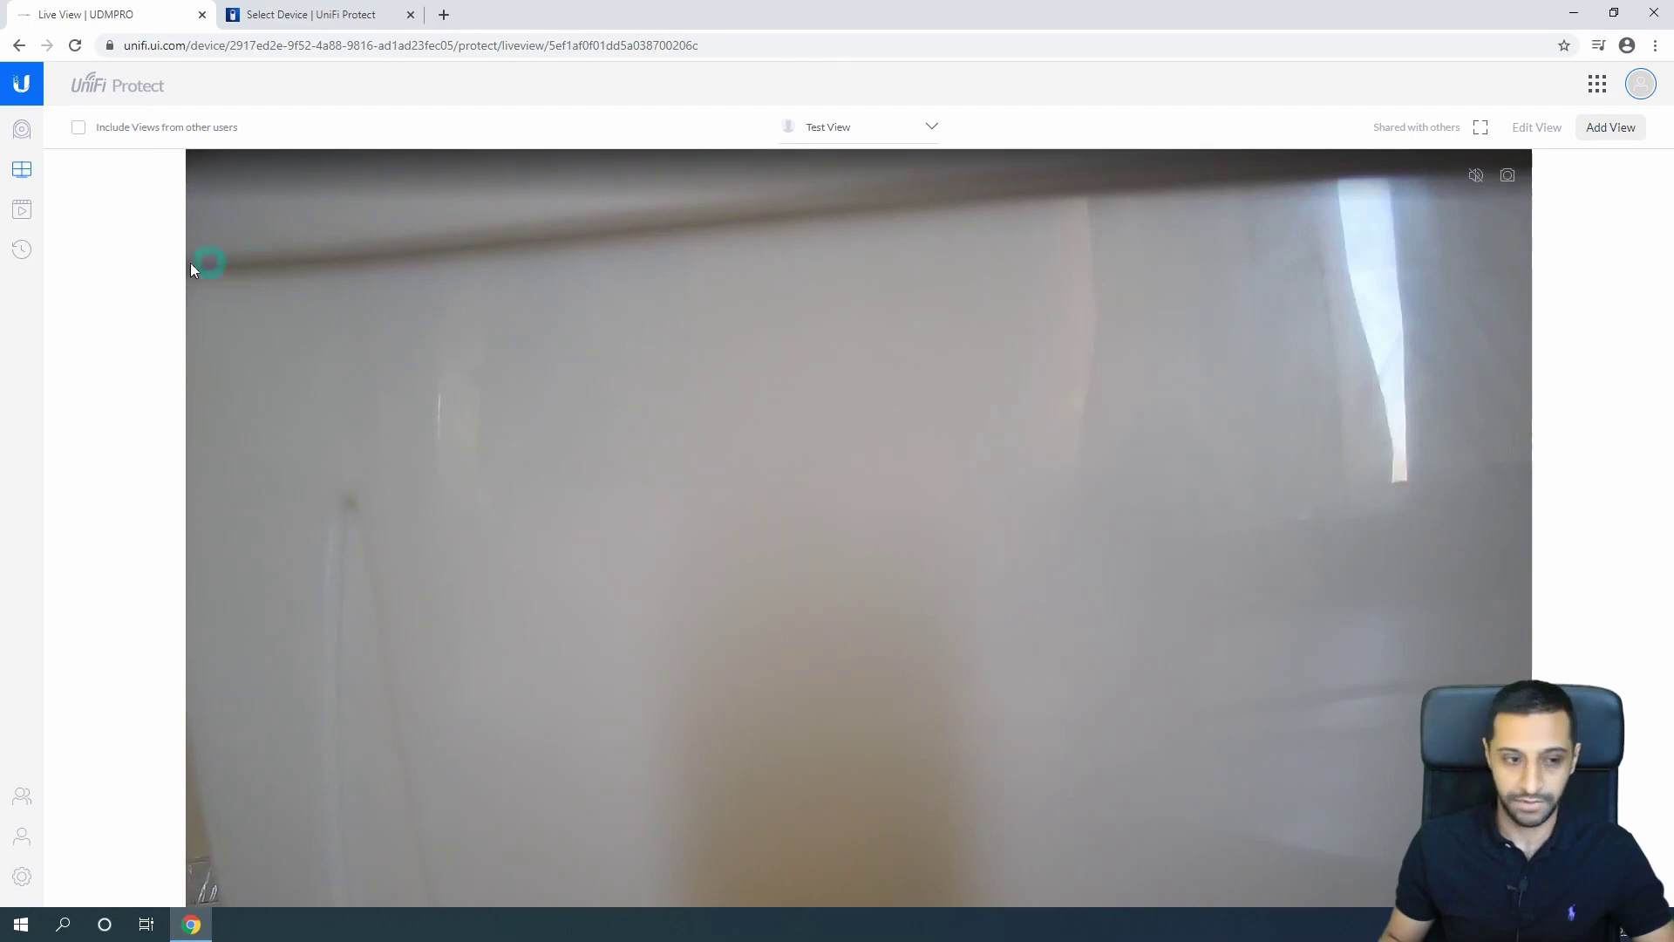
Review the recorded motion events, then scrub through the Jun 23, 2020 timelapse footage
left_click(21, 211)
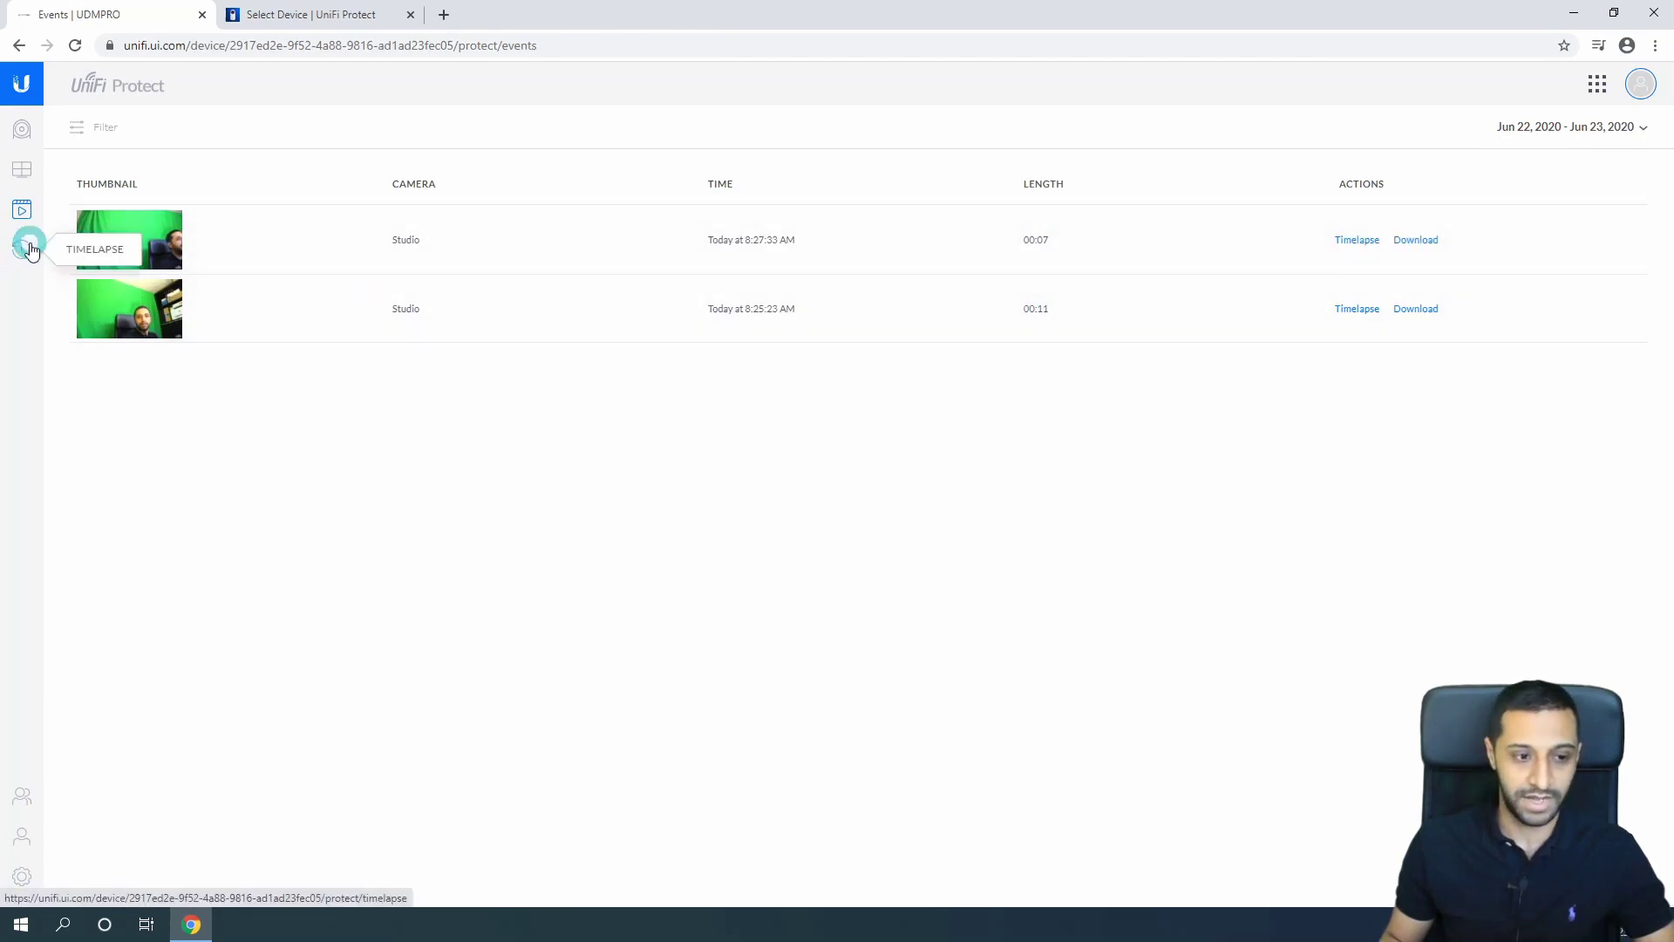
left_click(27, 248)
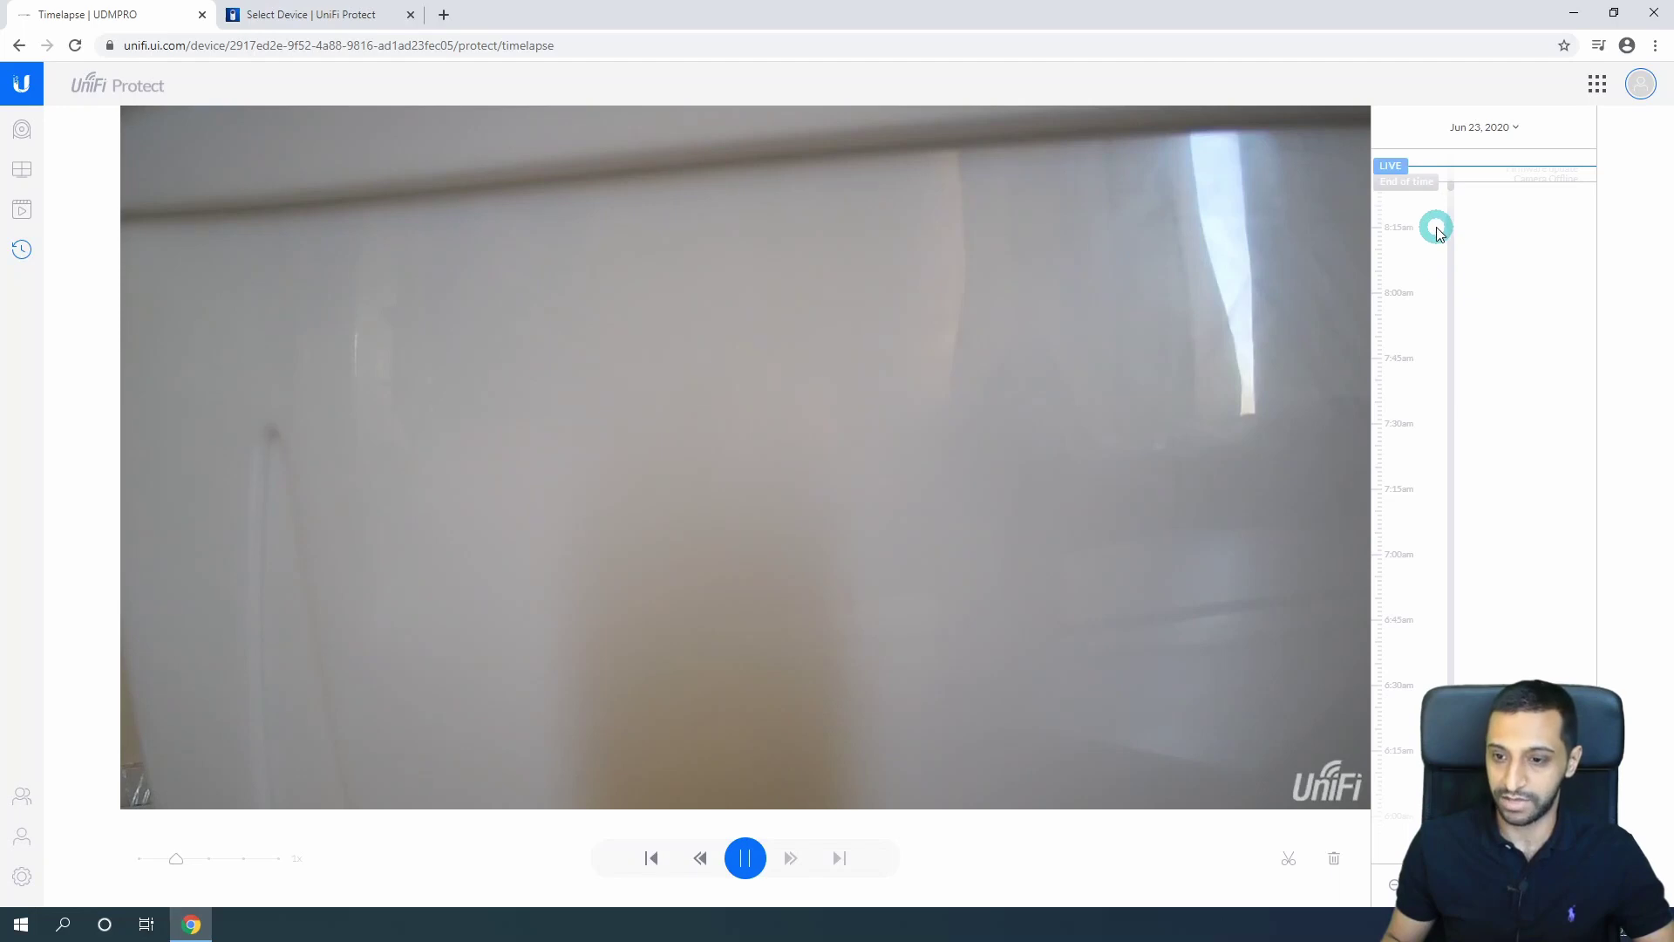
scroll(1432, 223, "down", 2)
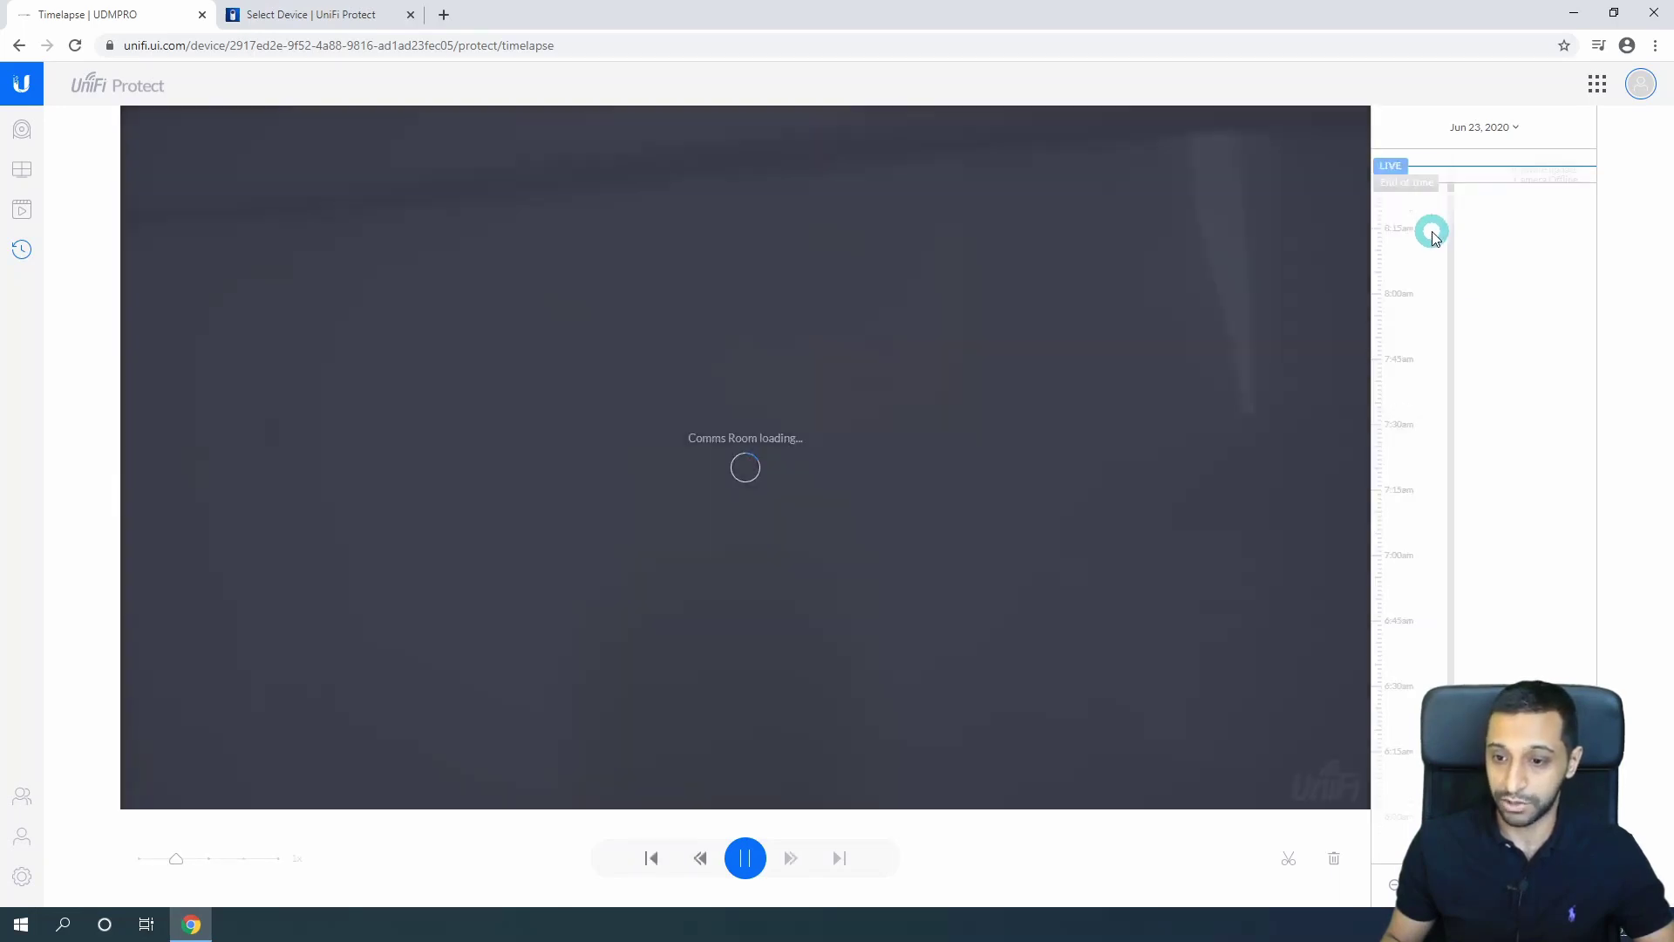
scroll(1432, 235, "down", 1)
scroll(1433, 233, "up", 2)
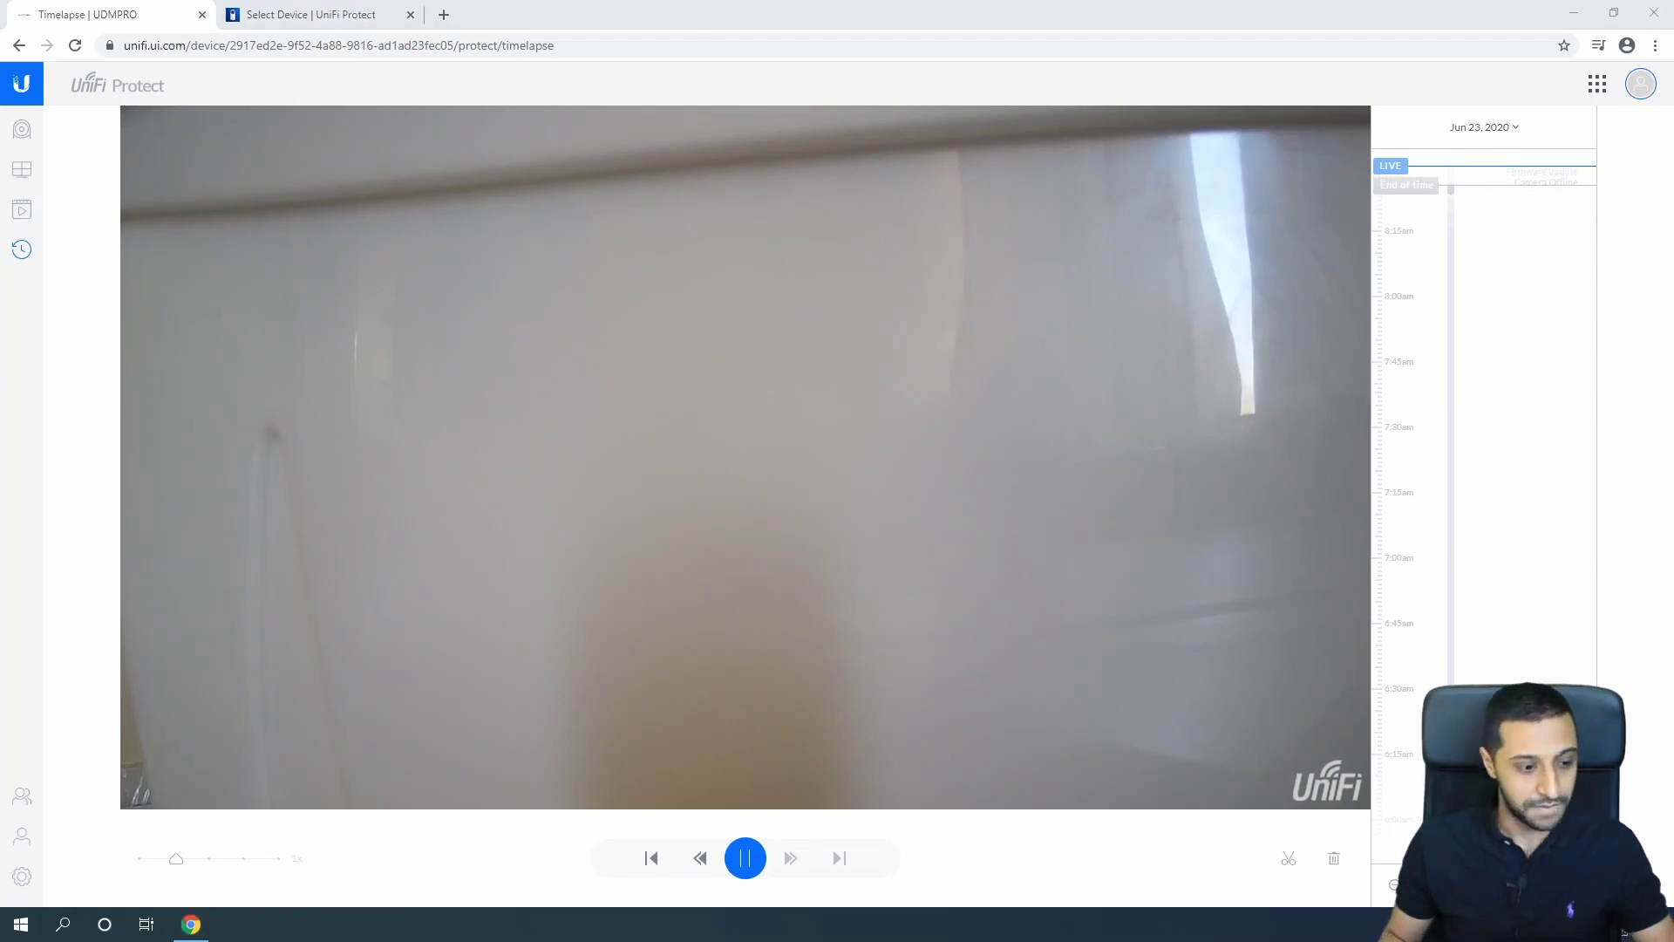
Look over the Users list and the Administrators and View Only roles
left_click(13, 802)
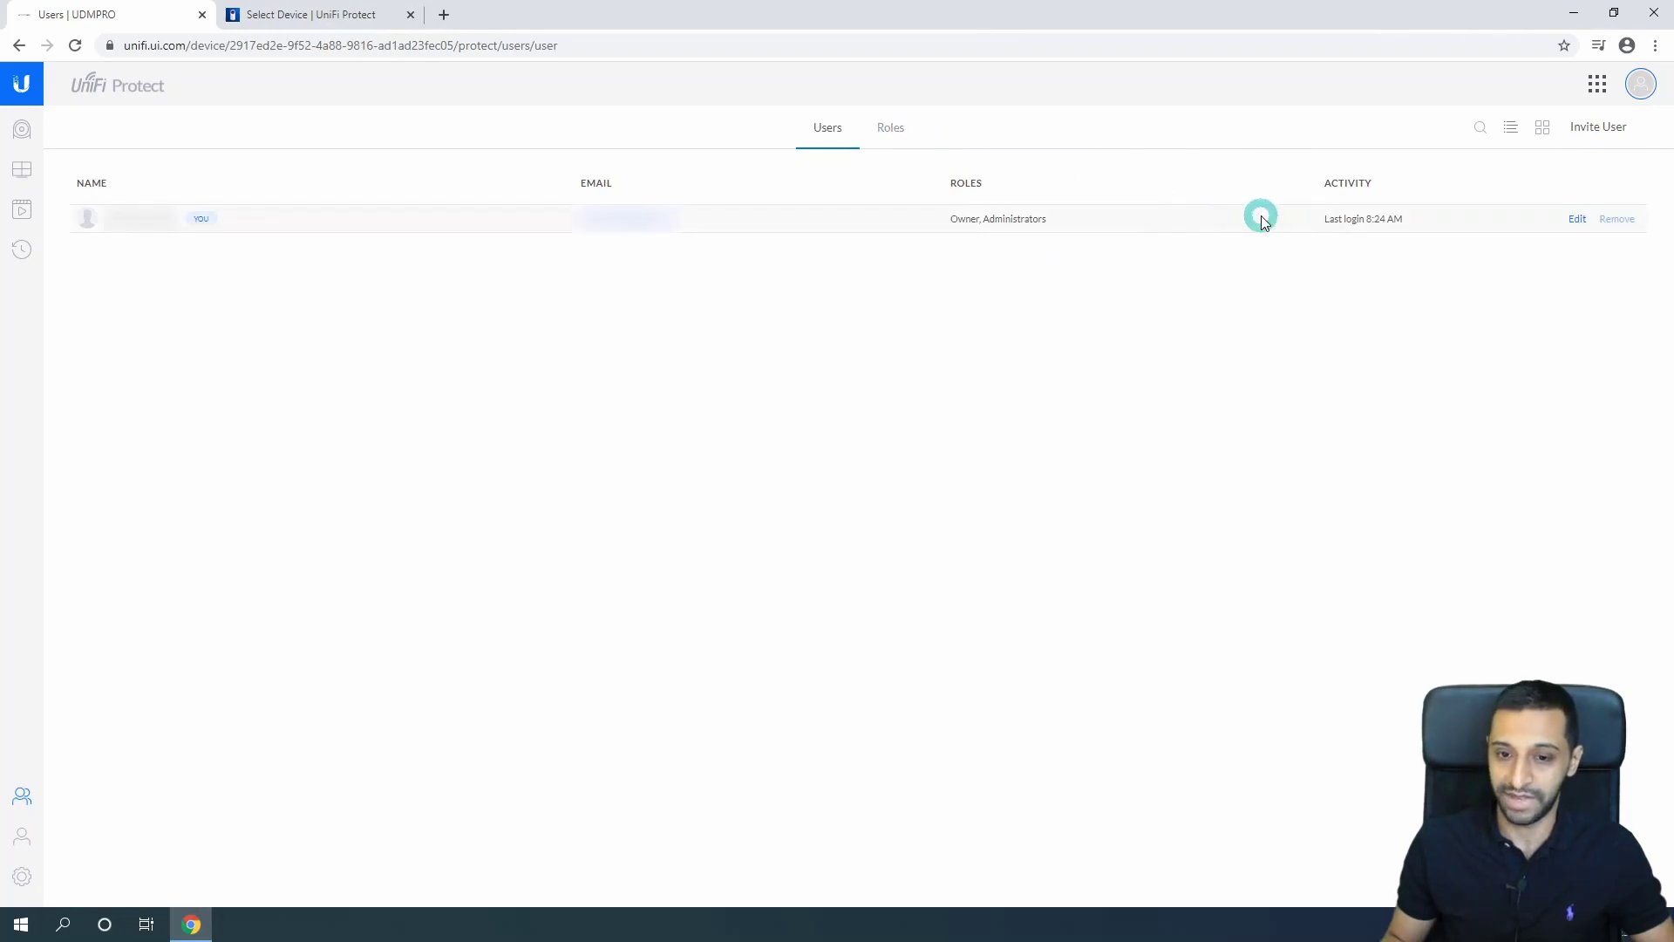
left_click(884, 123)
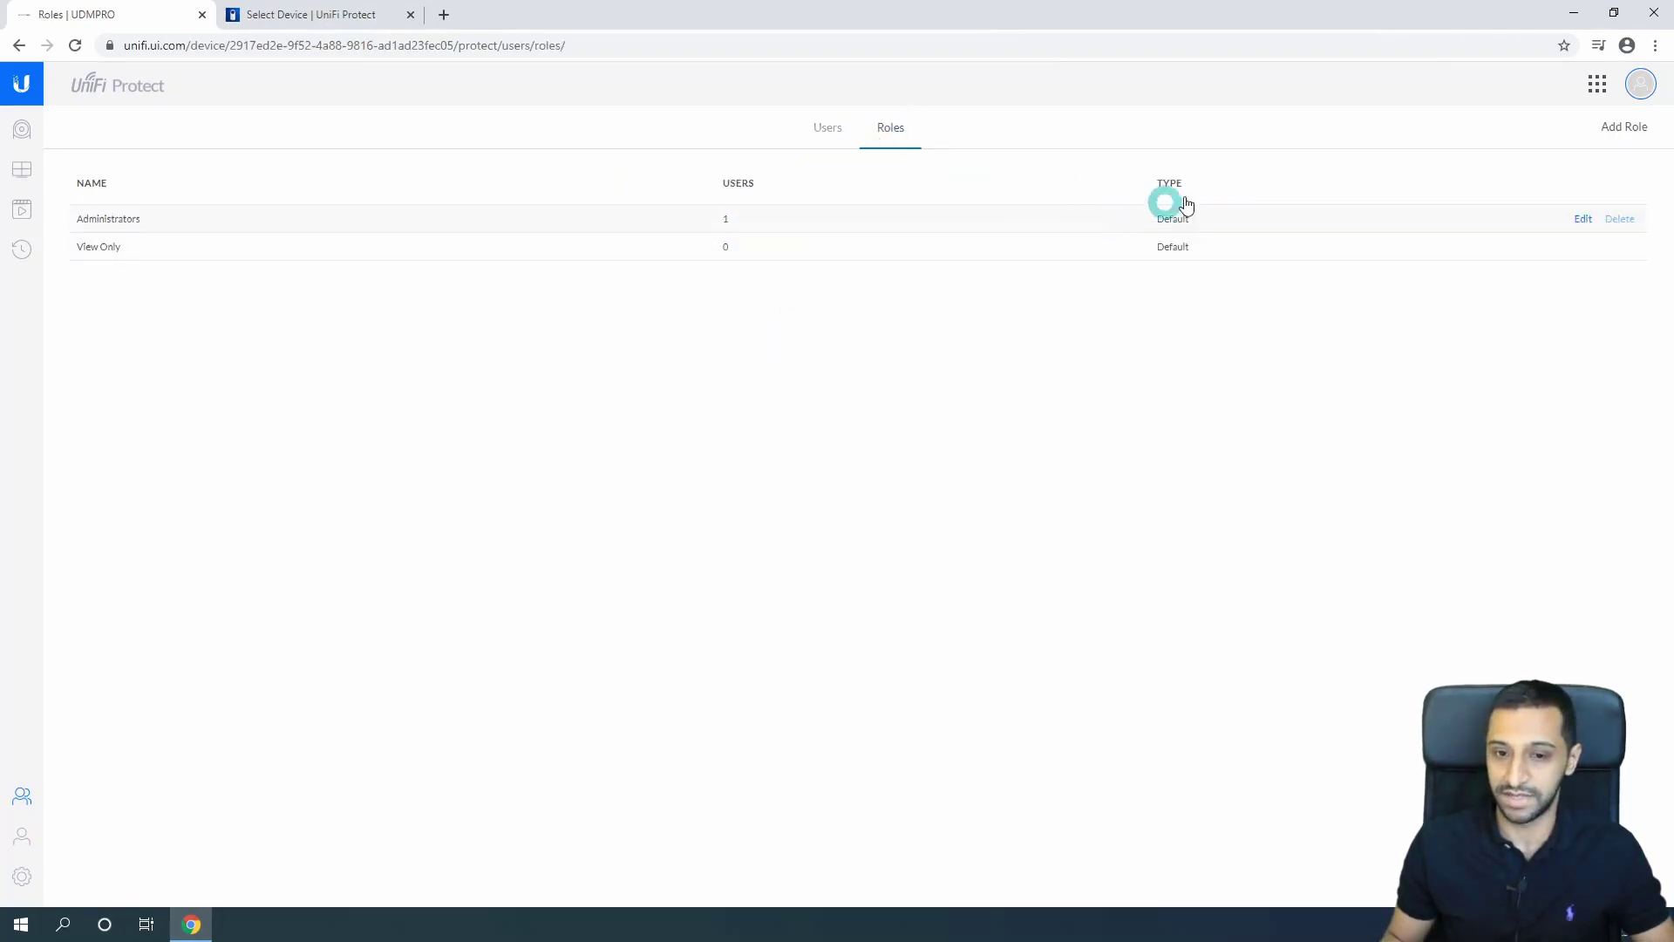
left_click(828, 139)
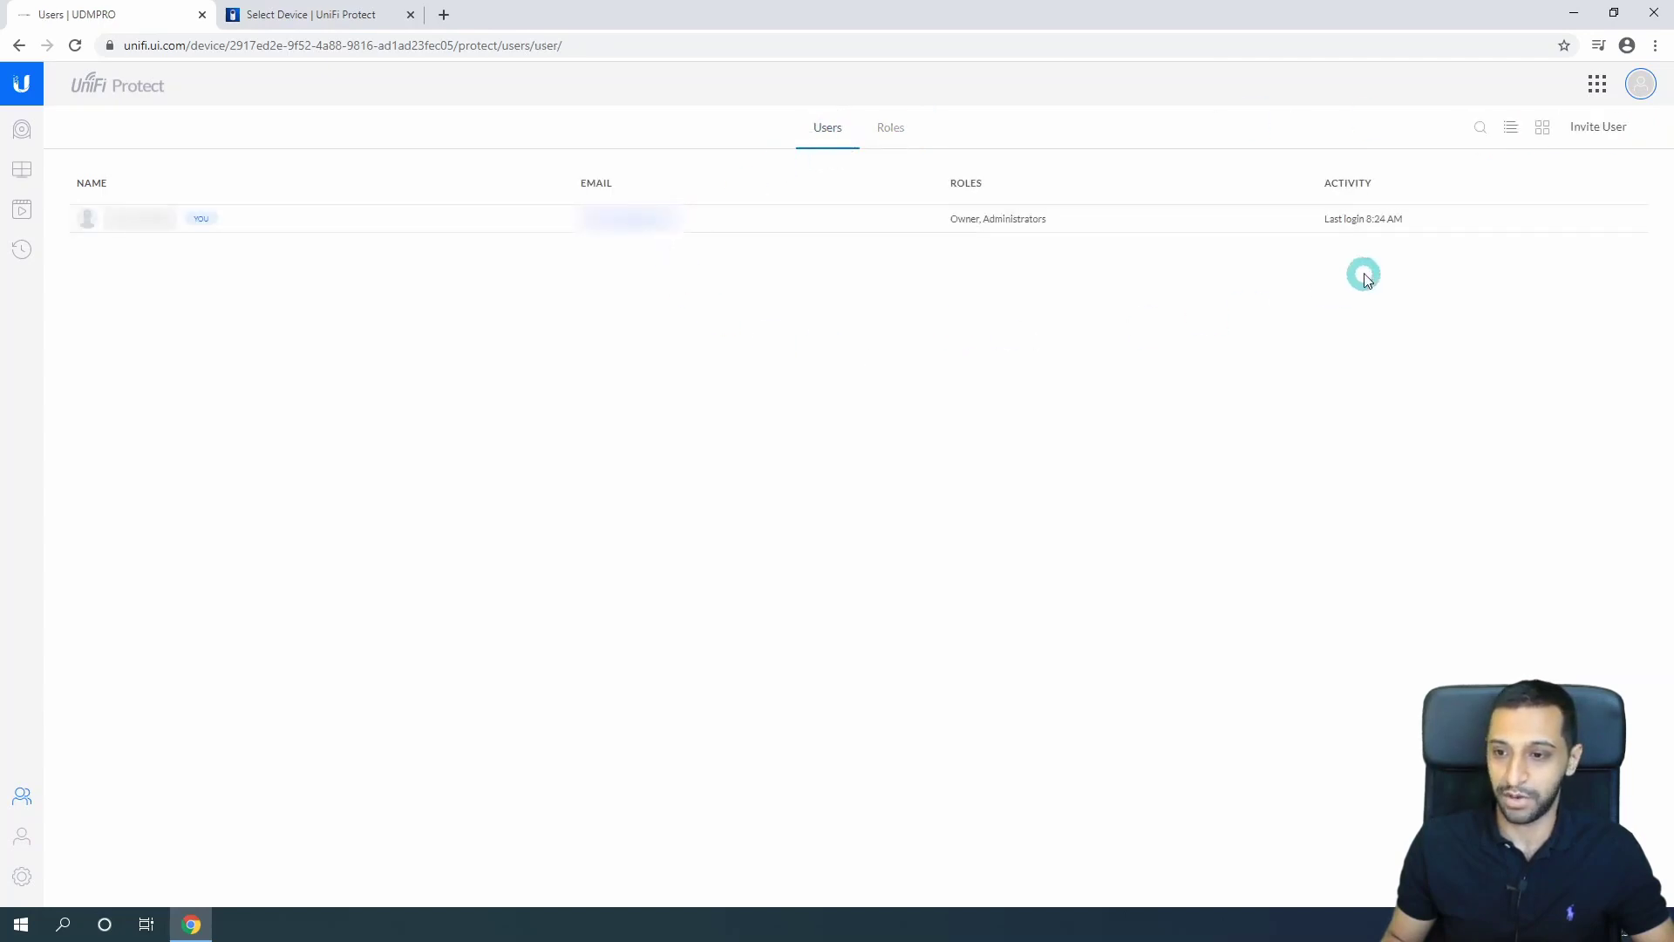
Open the Invite User form, check its Roles options, and close it without sending
left_click(1582, 128)
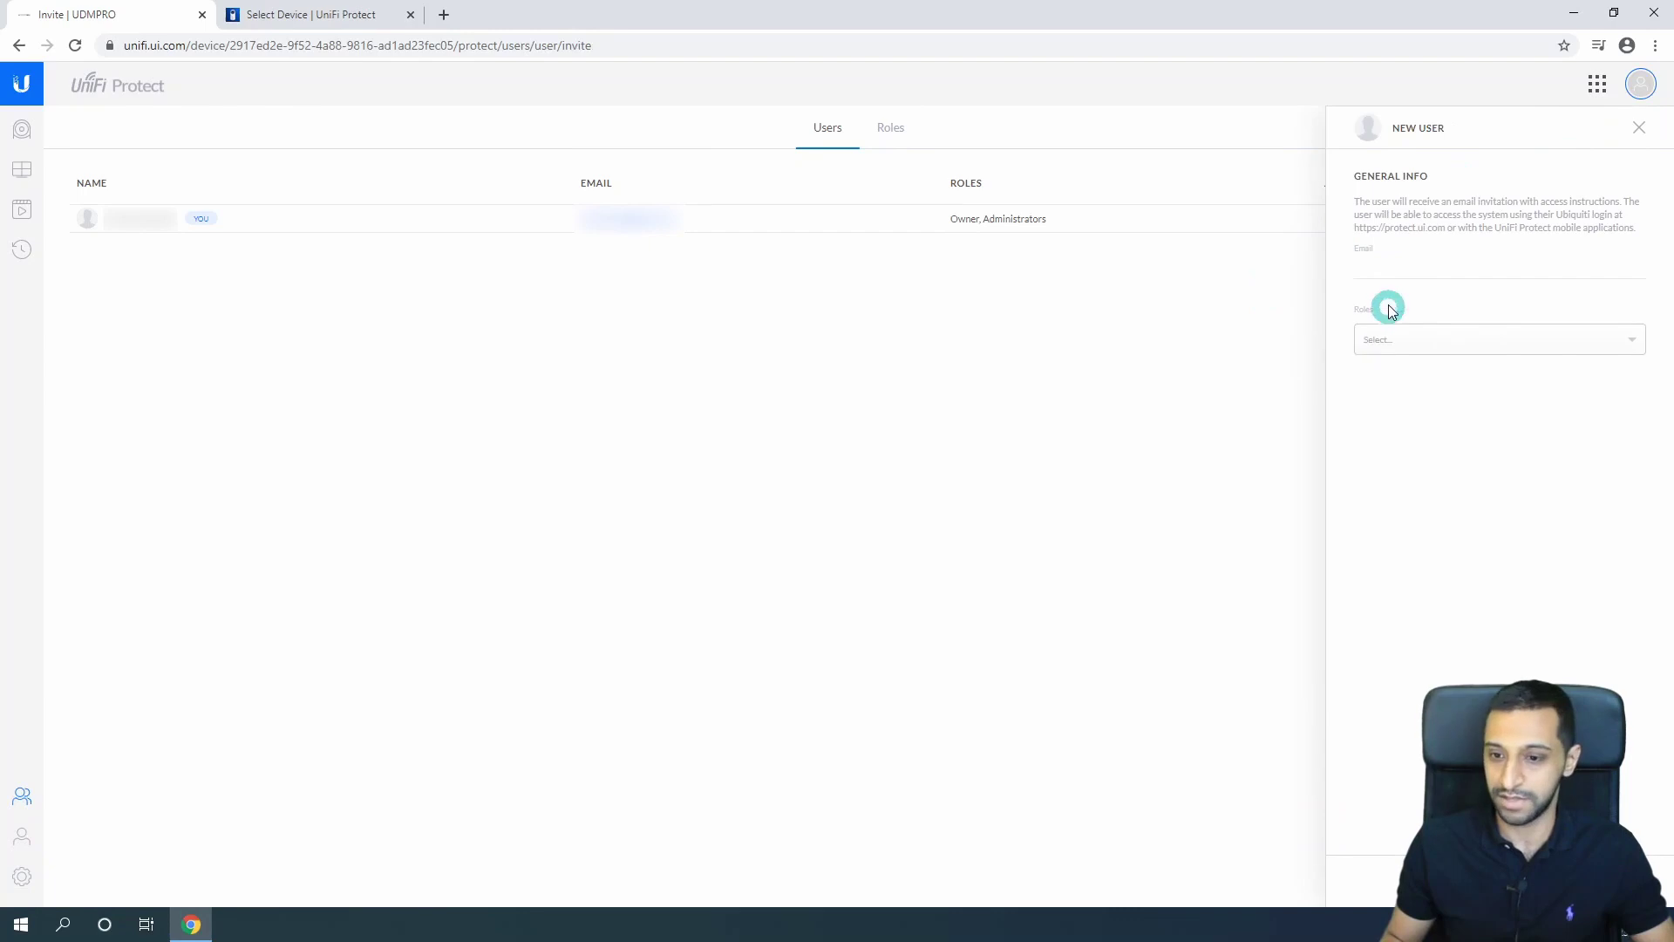
left_click(1373, 264)
left_click(1470, 347)
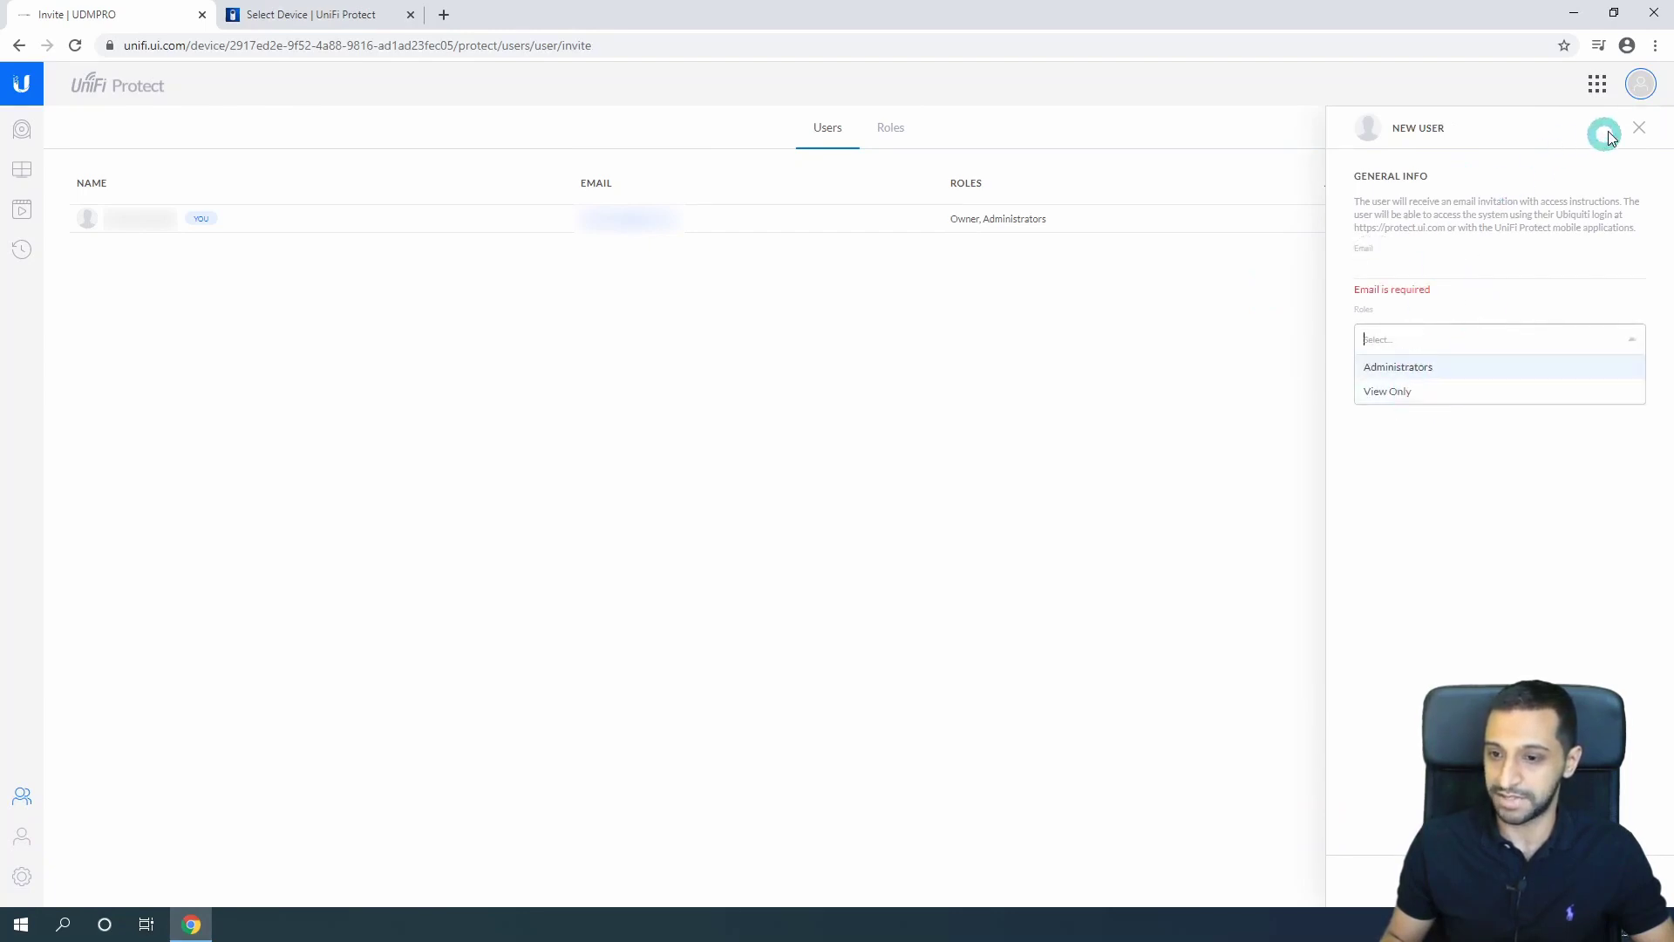
left_click(1638, 127)
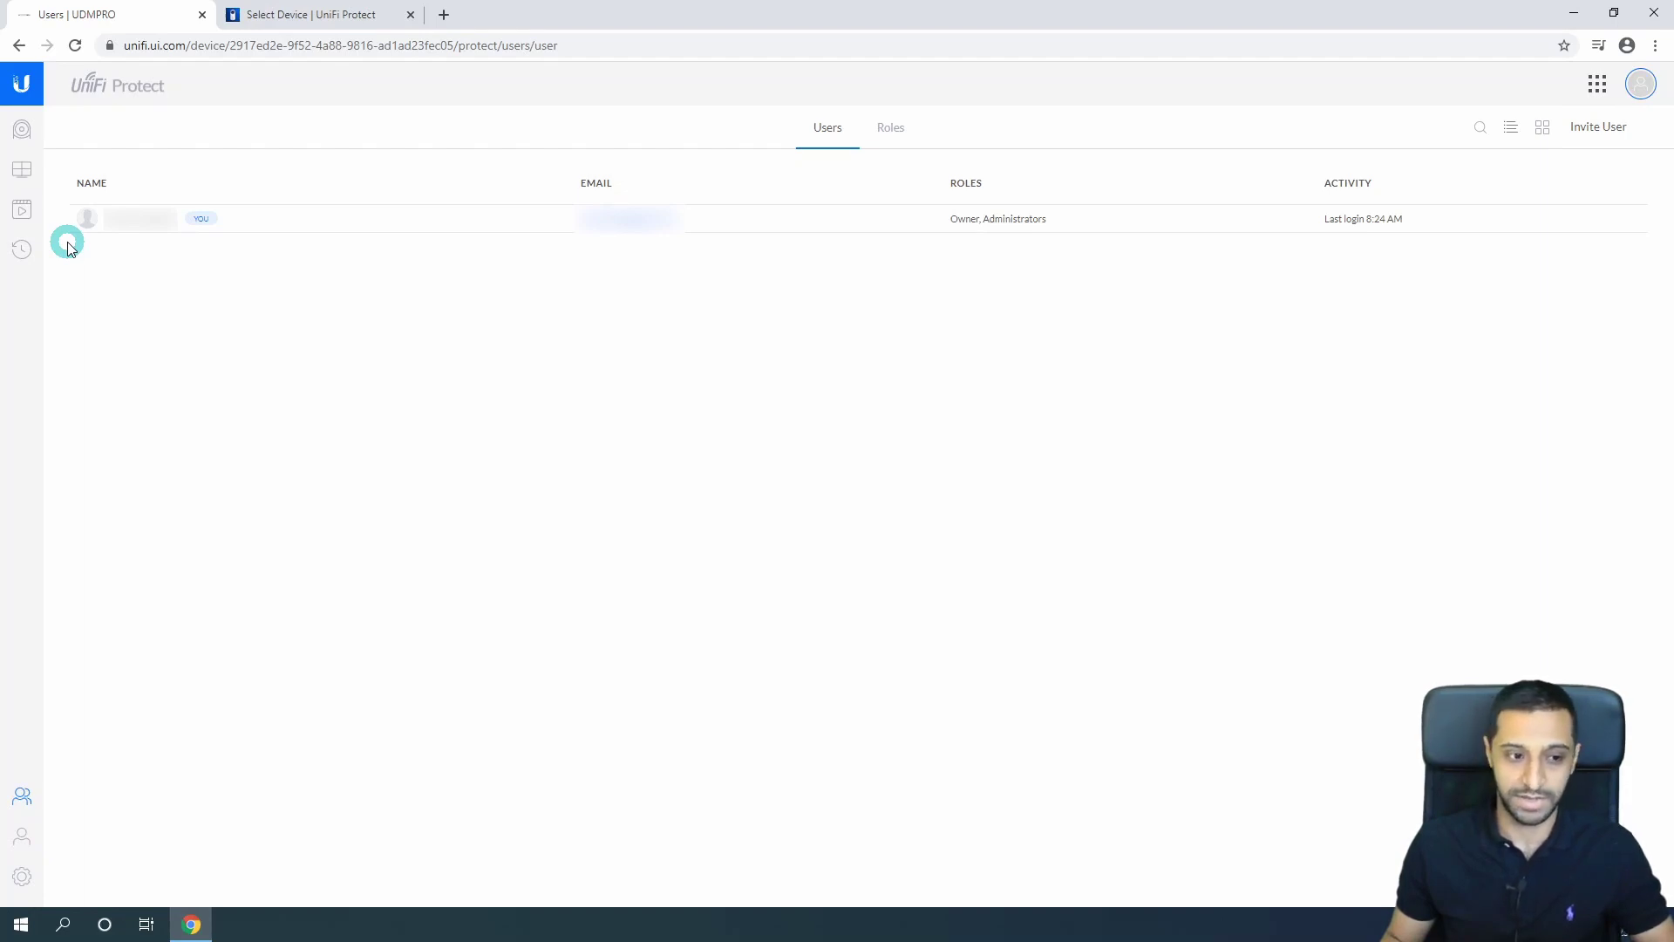
From the account page, start a new activity alert and tick Email and Push for Comms Room and Studio
left_click(35, 216)
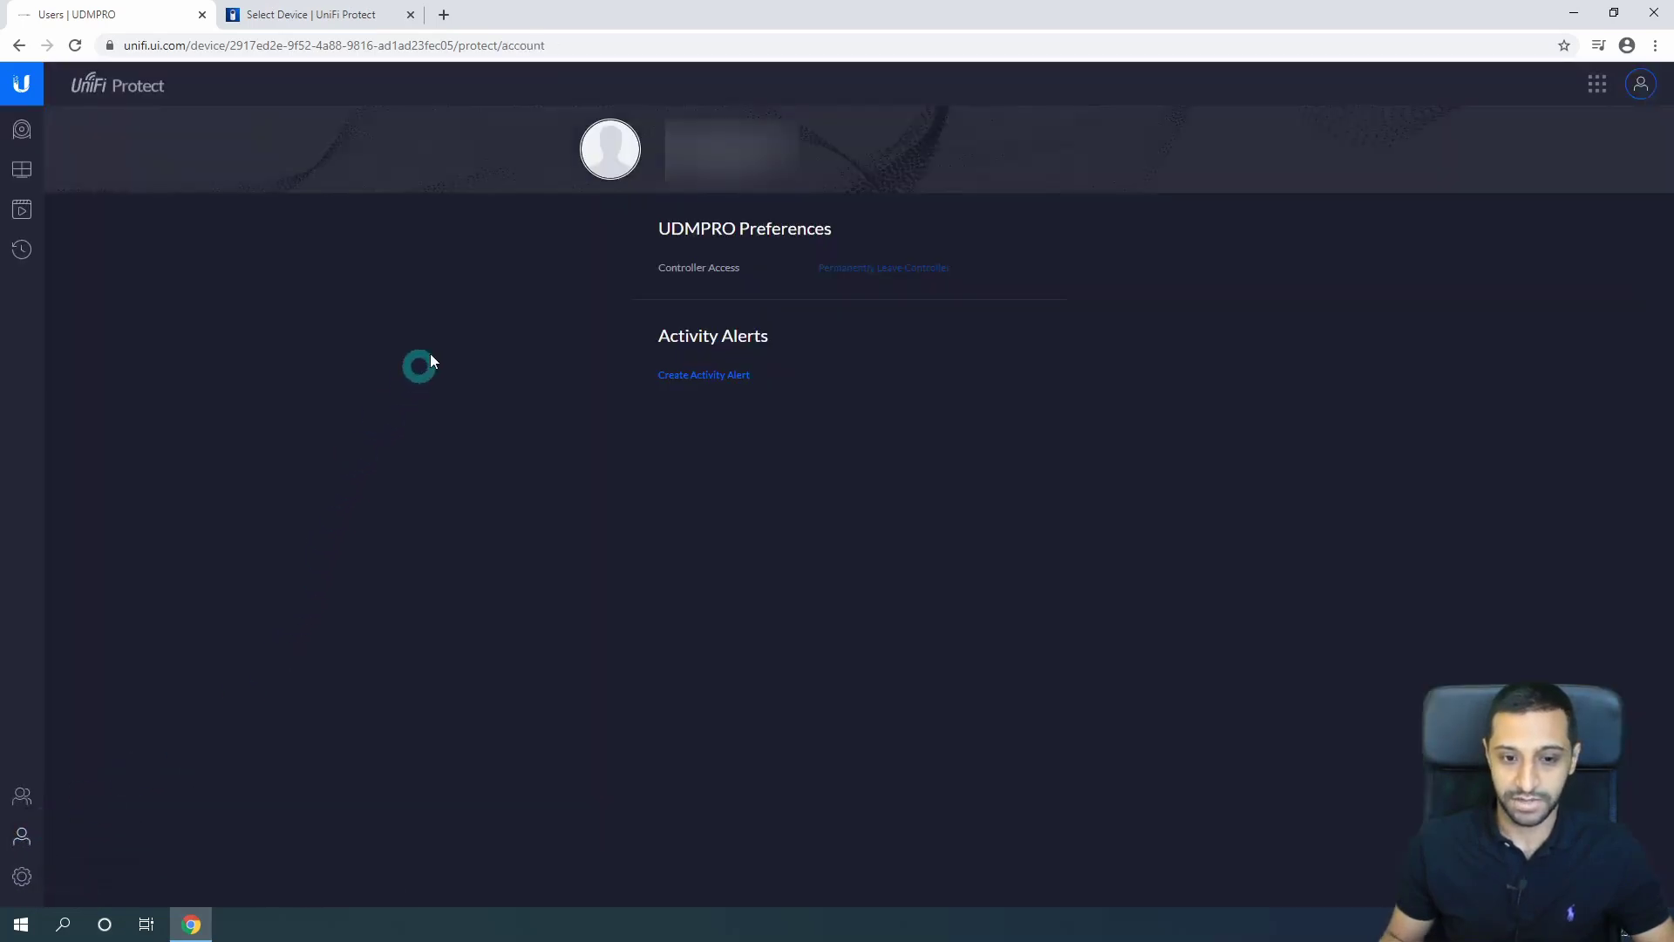
left_click(695, 382)
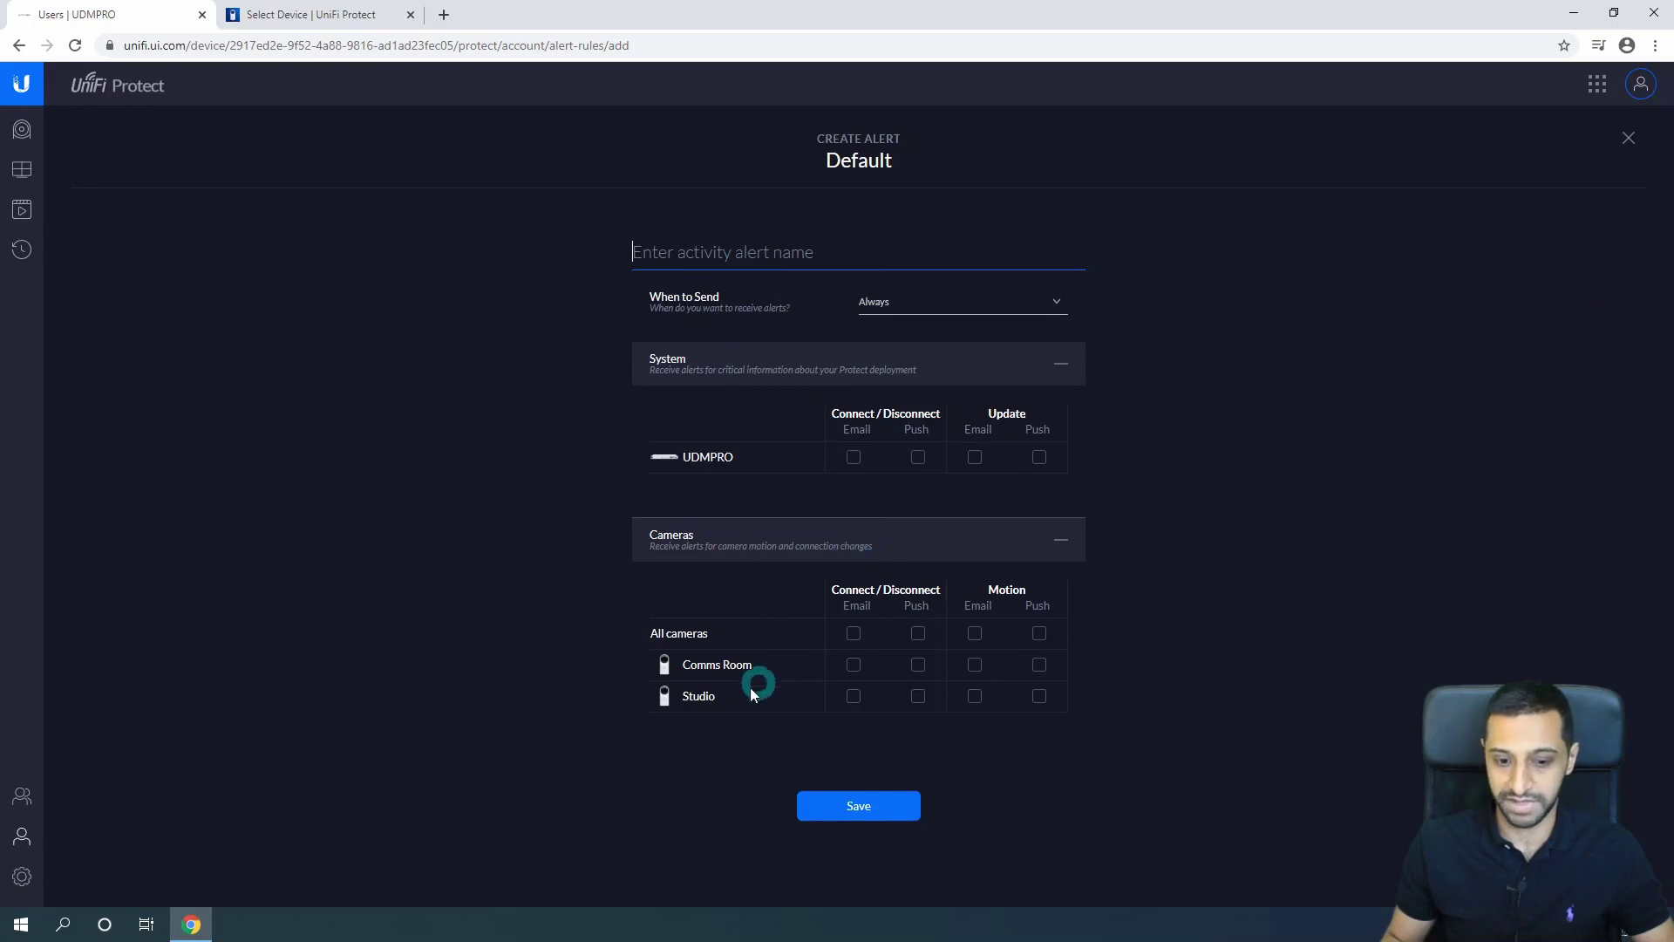
left_click(852, 665)
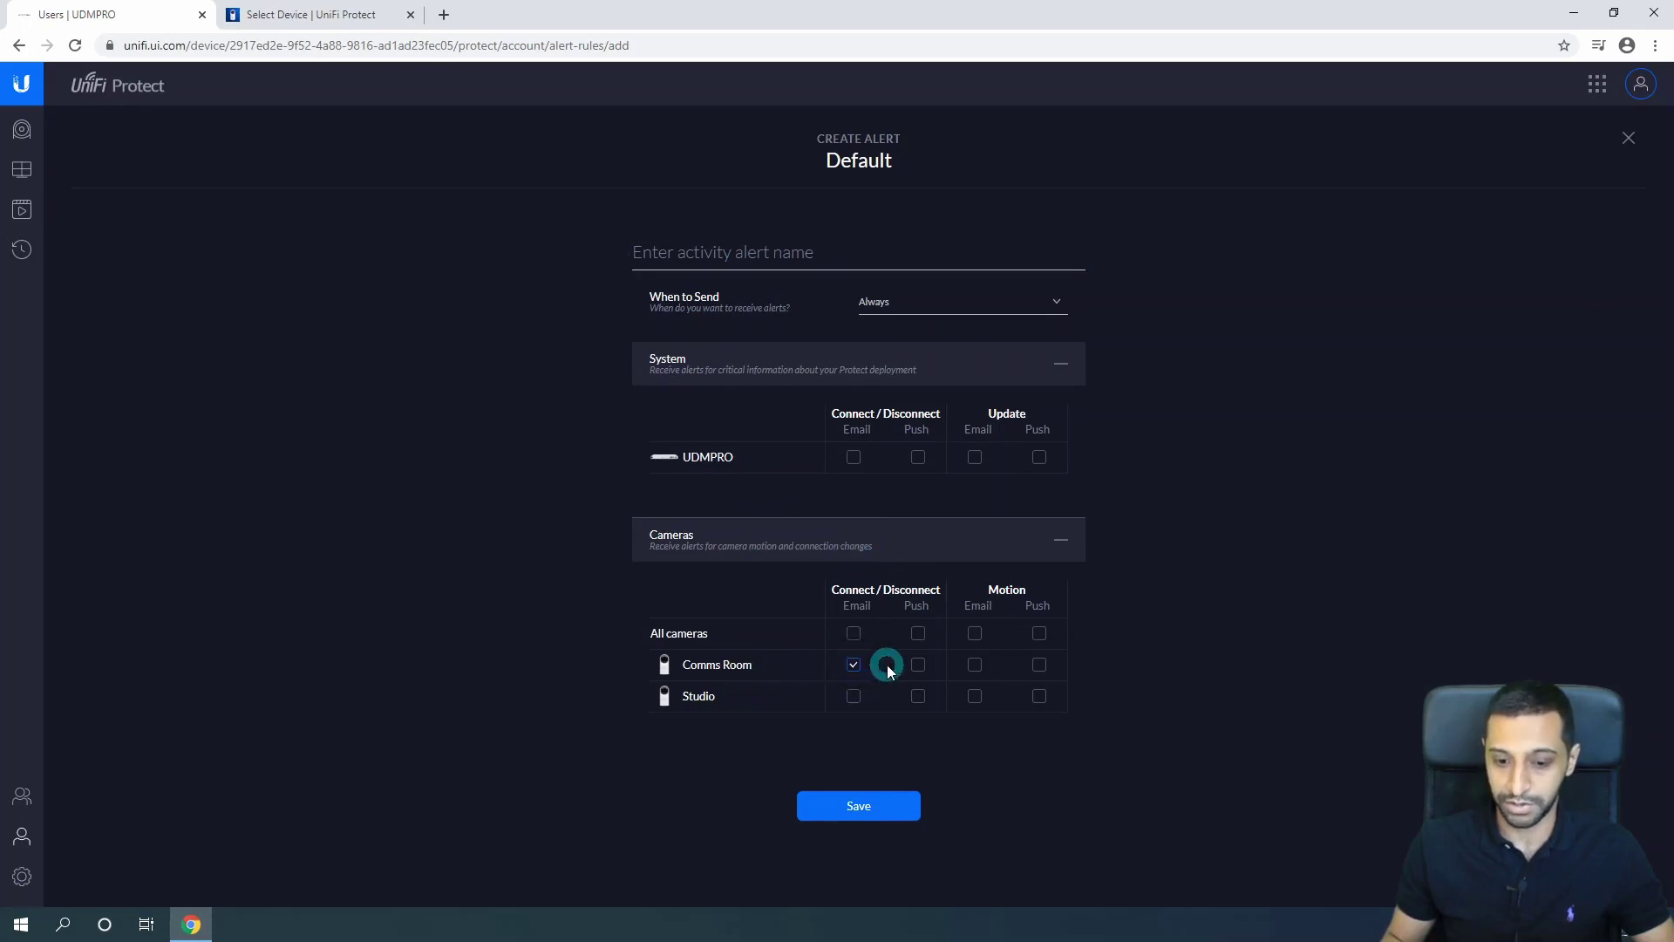
left_click(917, 666)
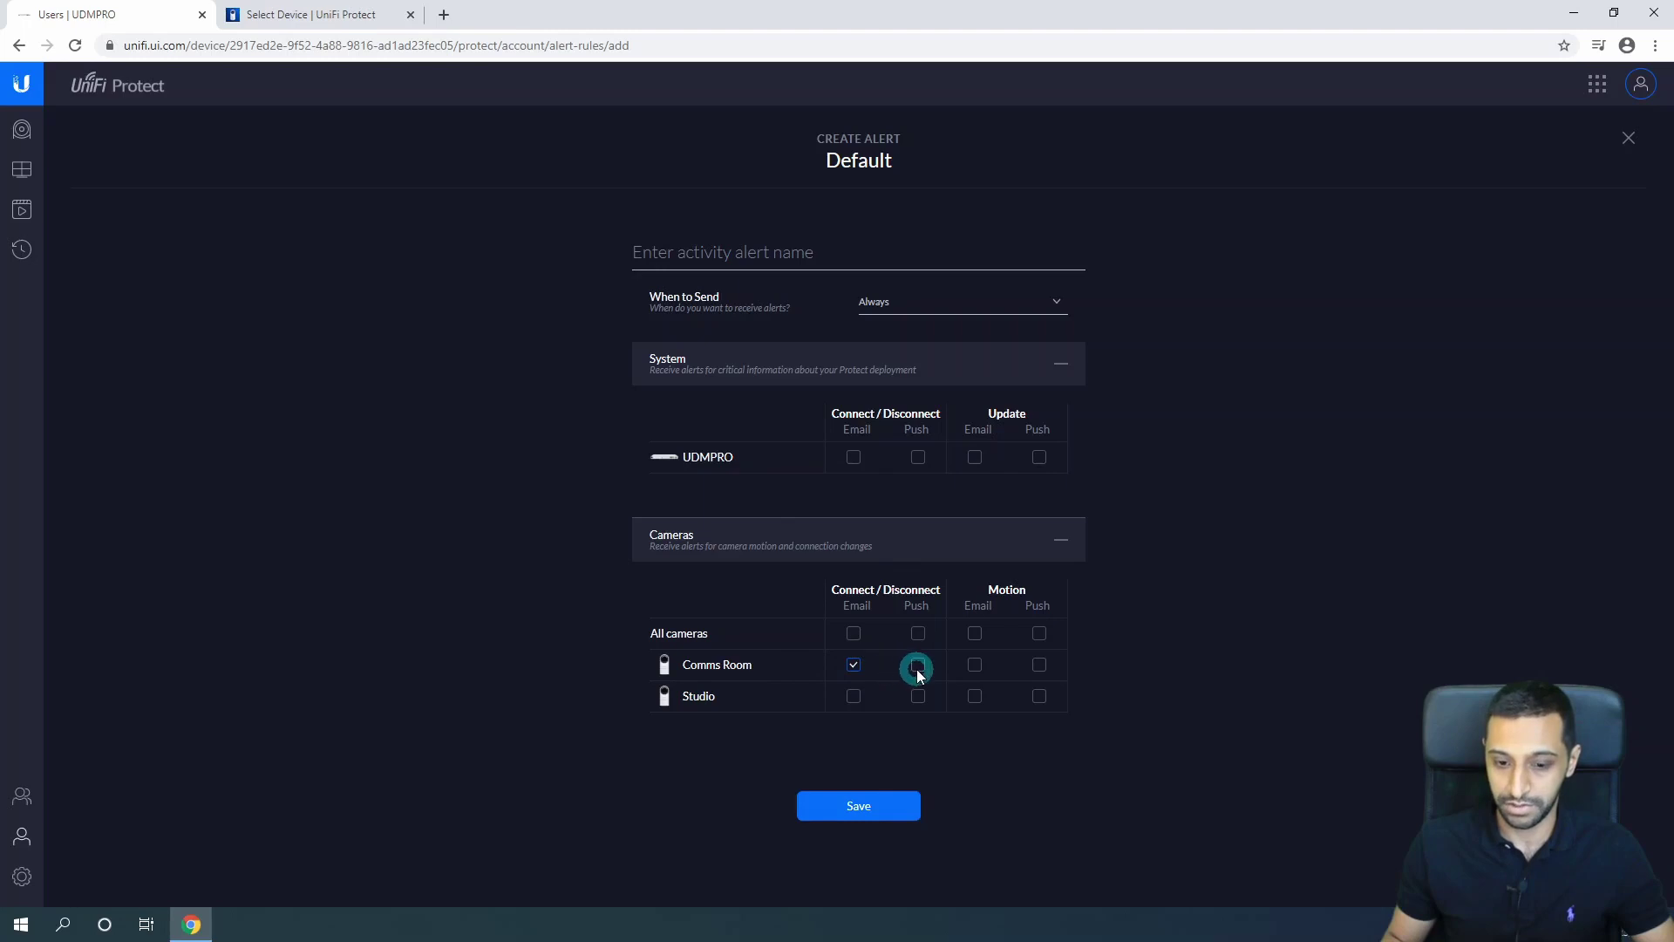
left_click(854, 696)
left_click(917, 698)
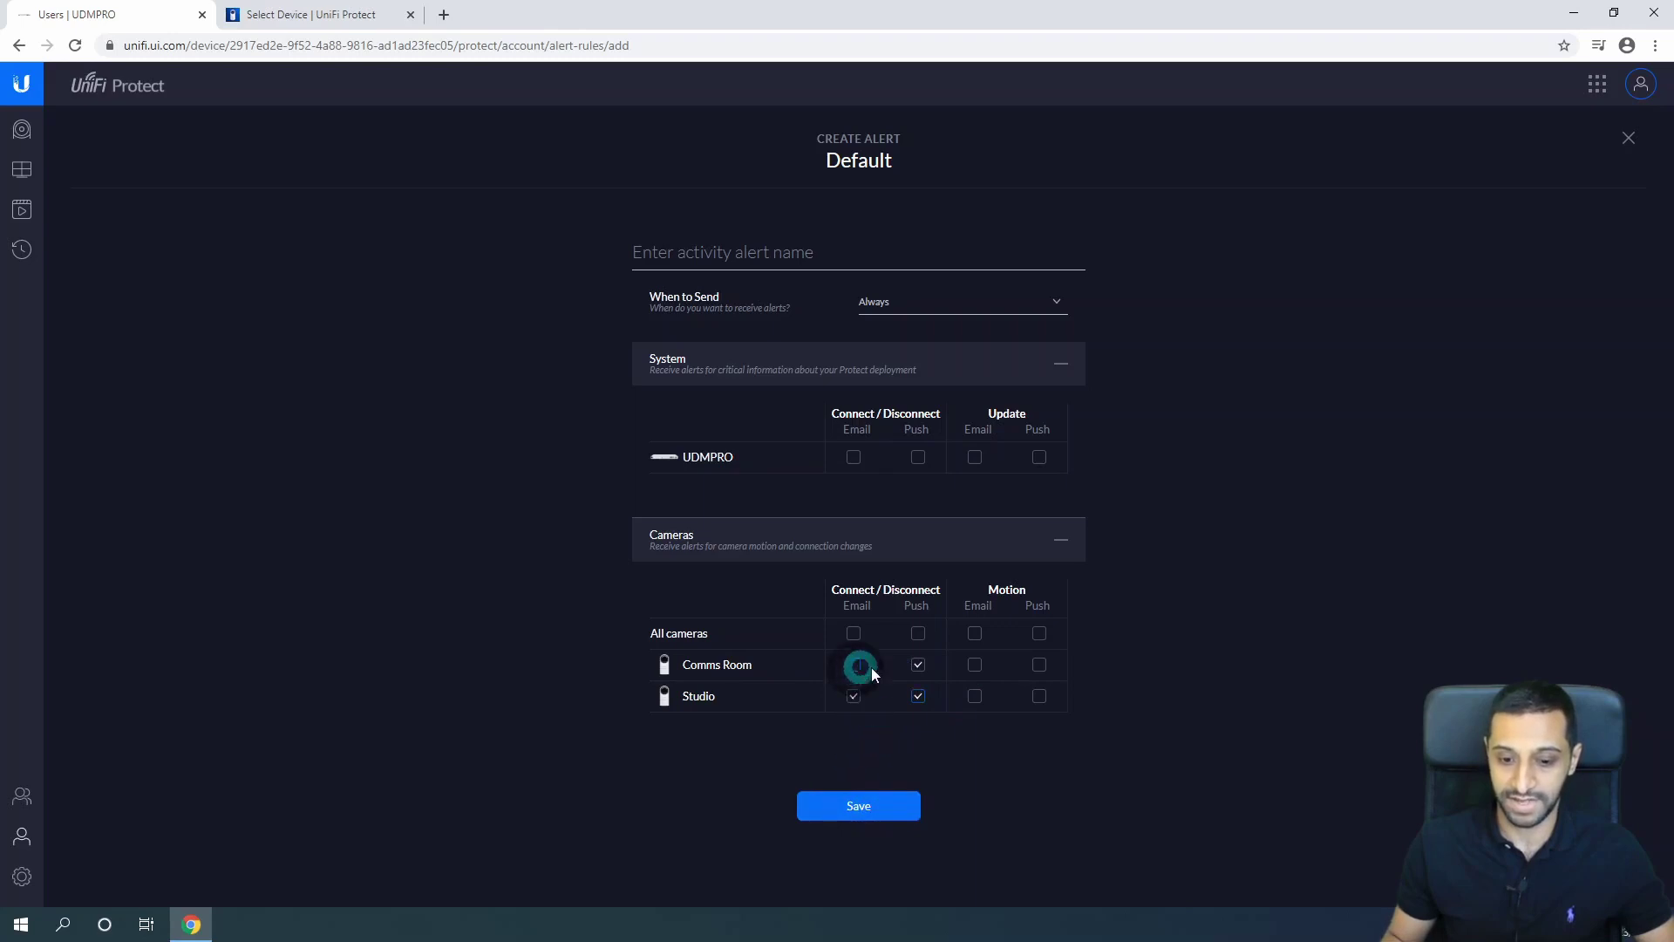
Untick Push for Comms Room and Studio, and Studio's Email connection alert
left_click(918, 664)
left_click(920, 696)
left_click(853, 696)
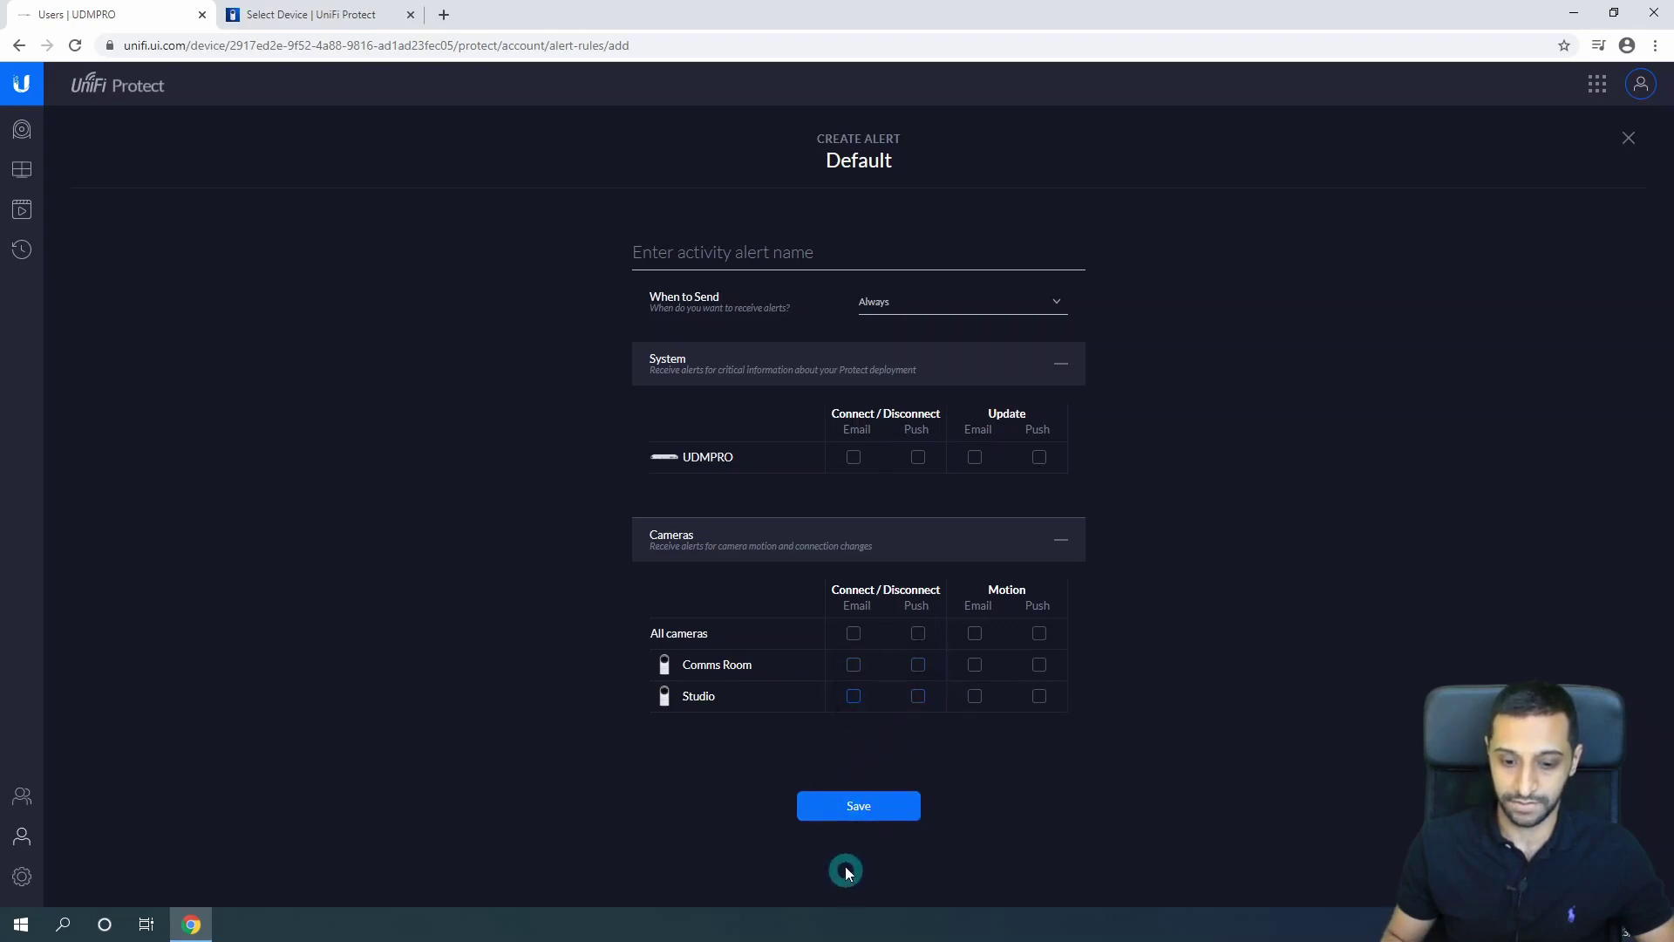
Open the Protect settings and view the Time-Based Purge options, then cancel without enabling them
left_click(22, 876)
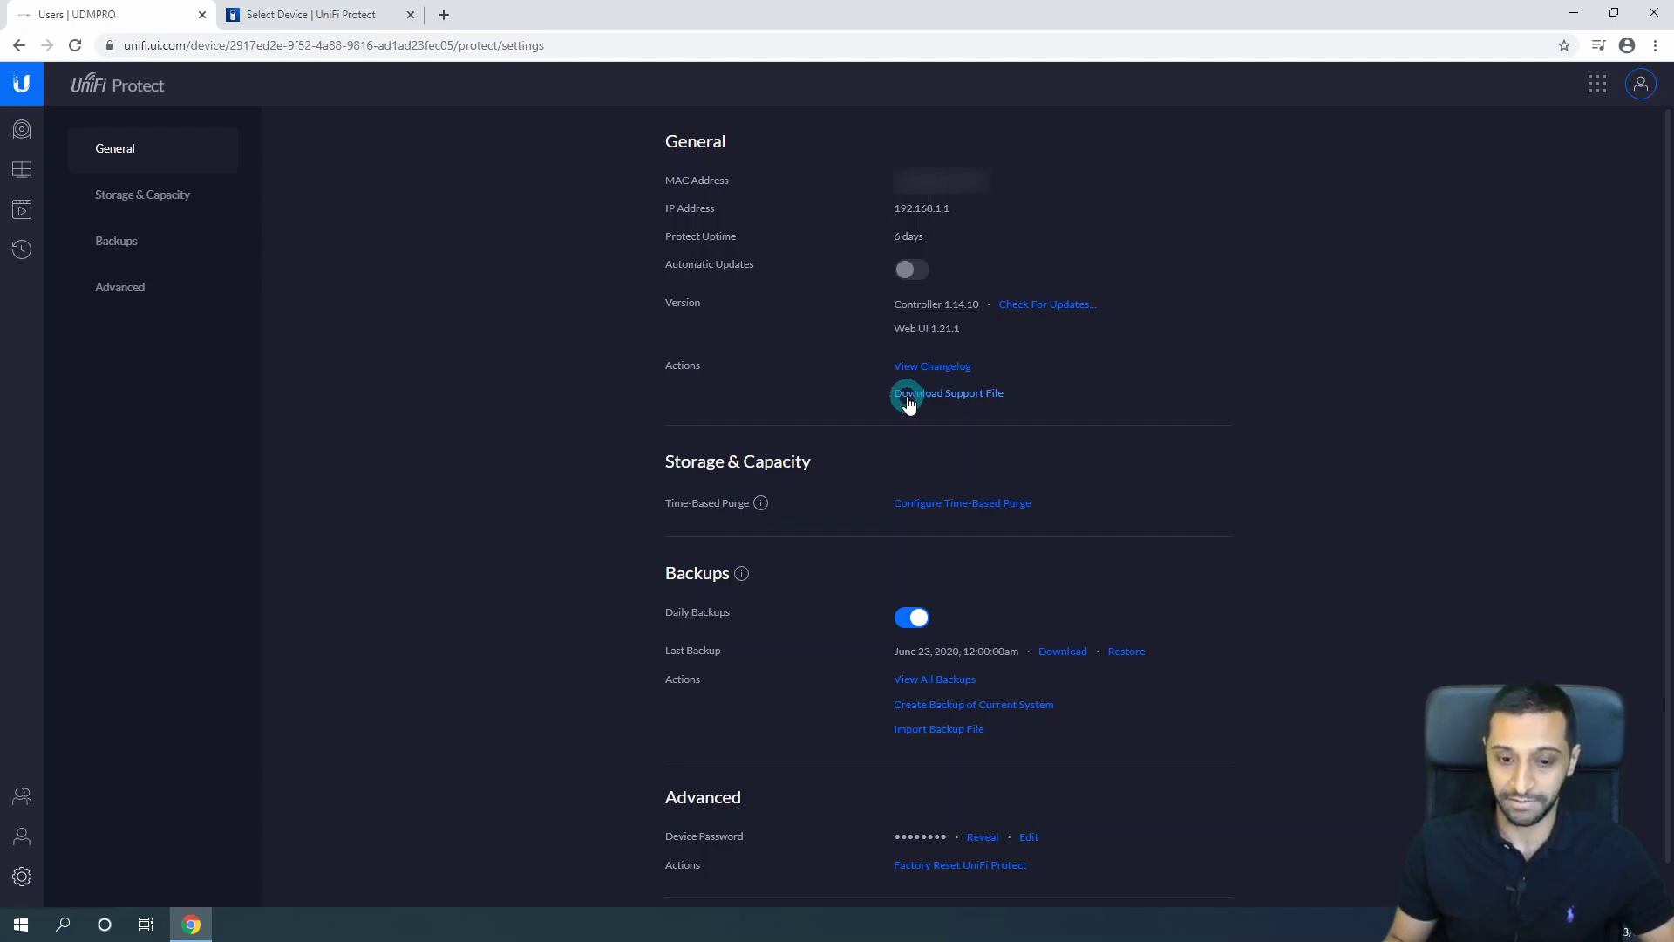
scroll(902, 495, "down", 1)
left_click(928, 467)
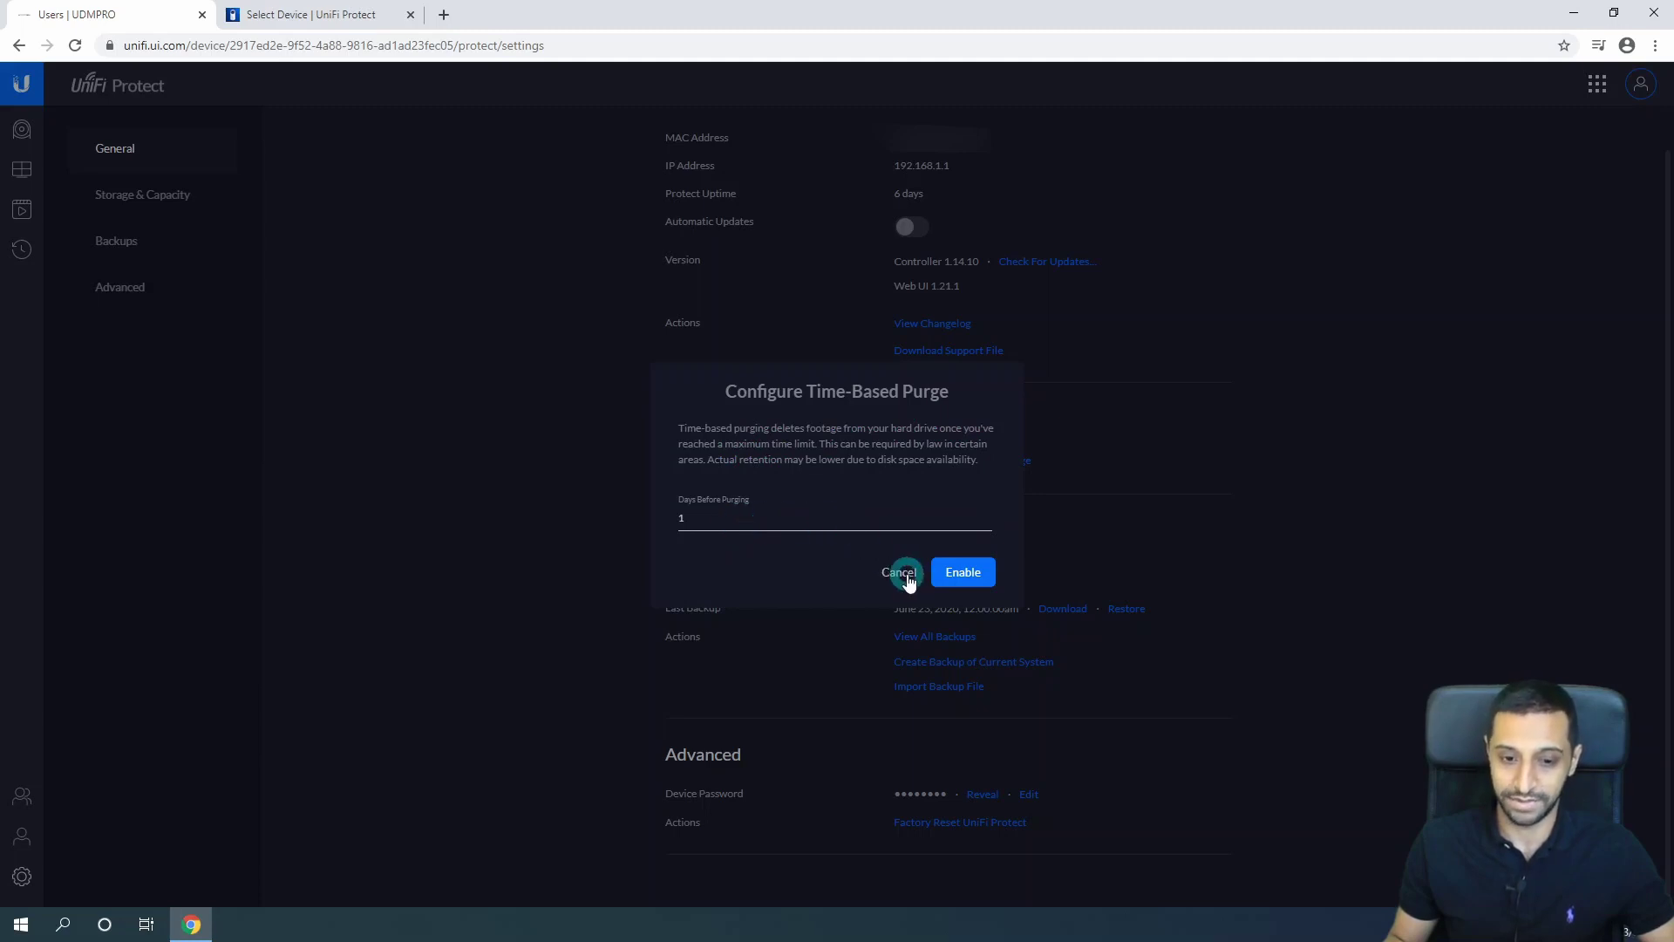
left_click(907, 579)
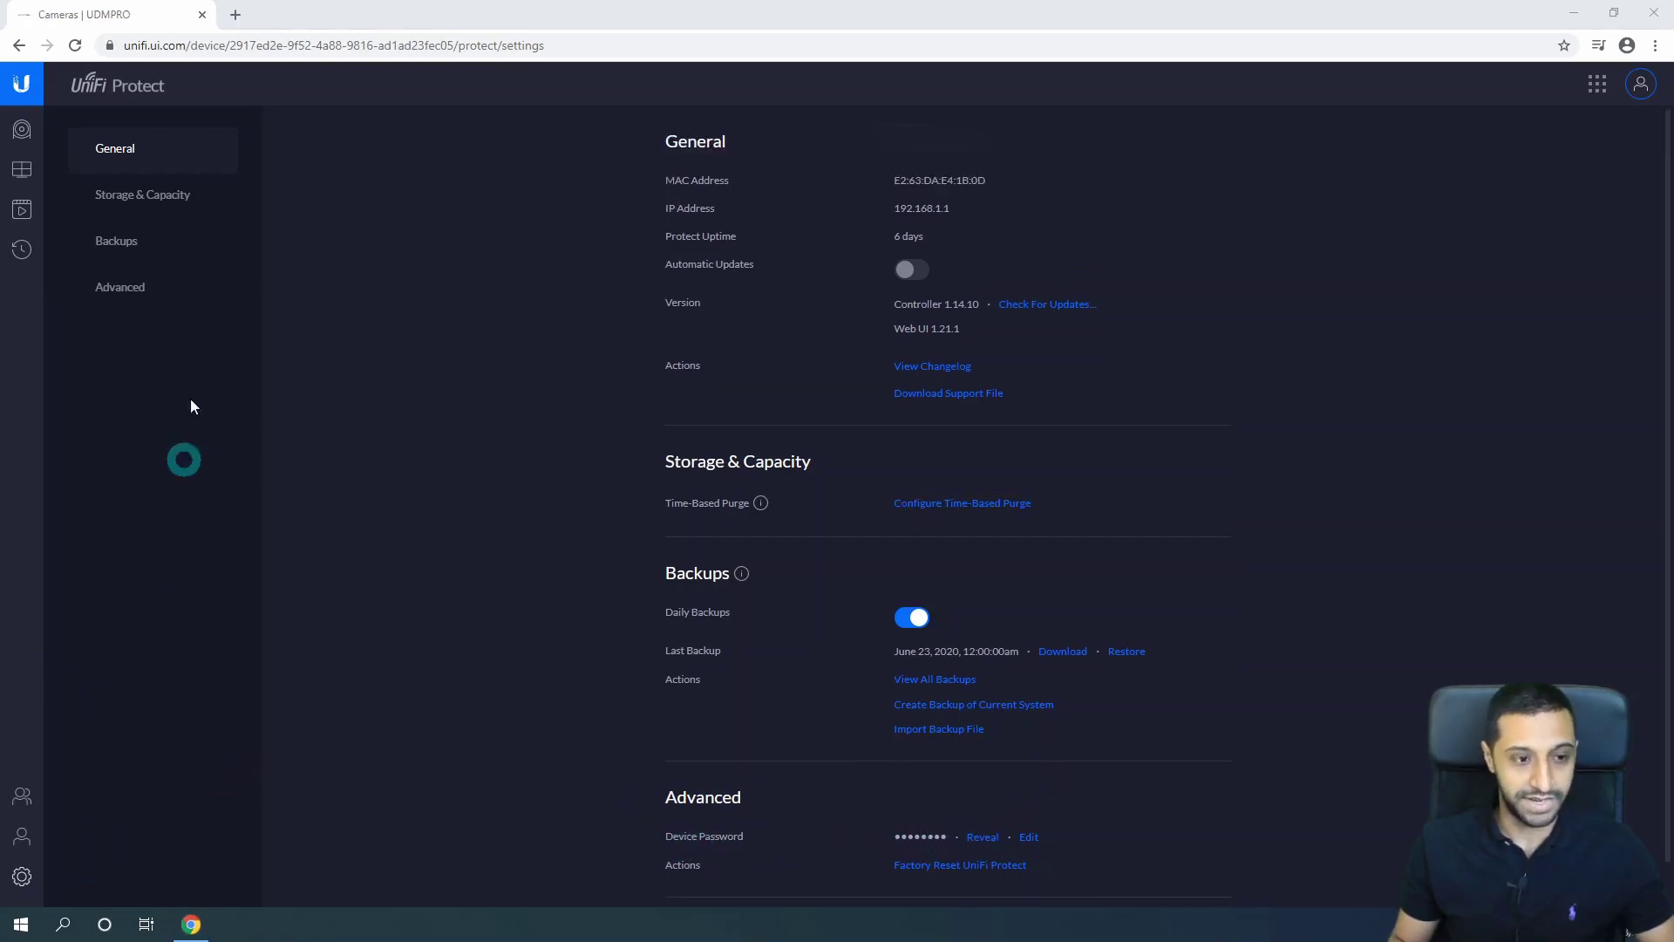
Go to protect.ui.com in a new tab and launch the UDMPRO console
left_click(235, 15)
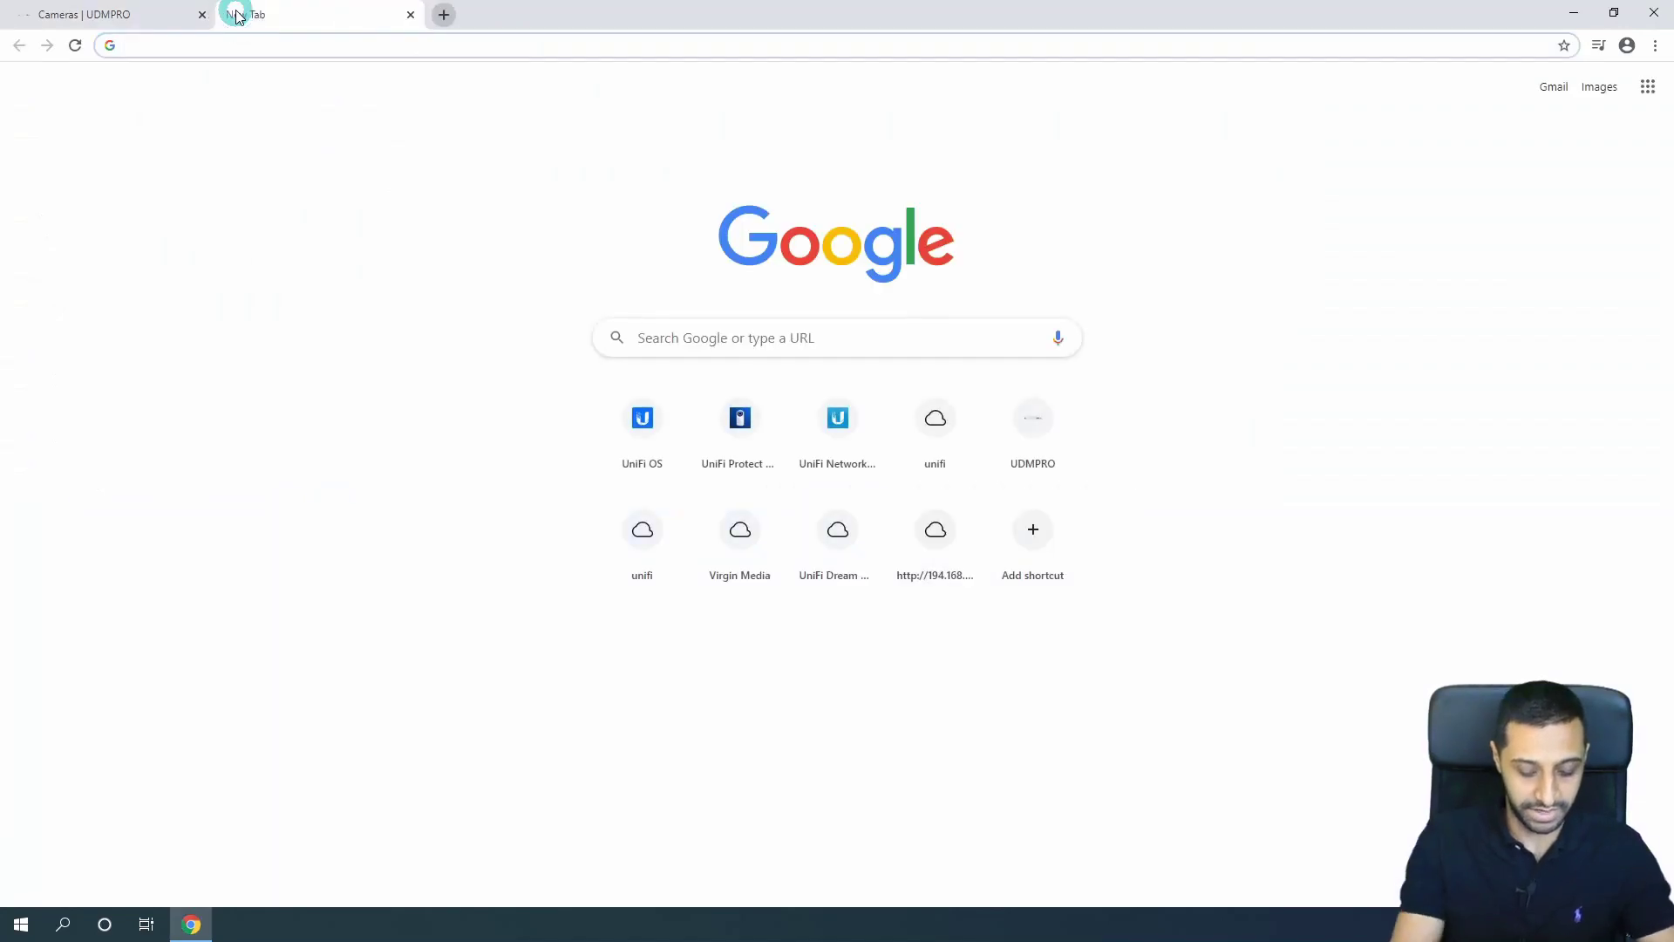
type("protect.ui.com")
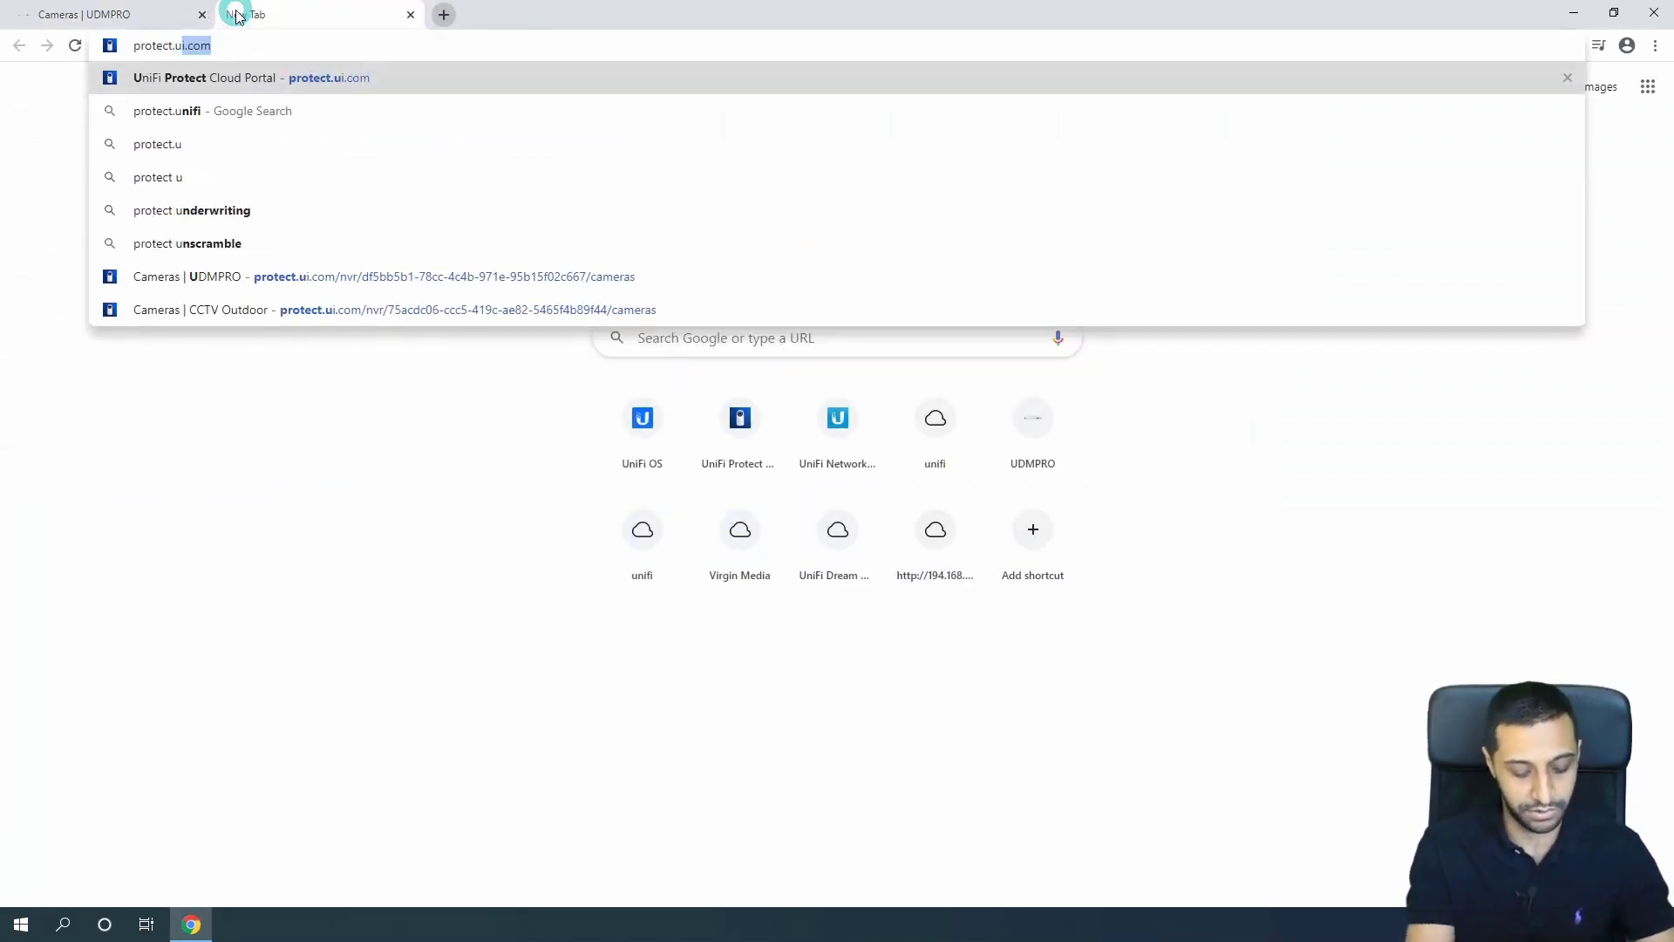
key("Return")
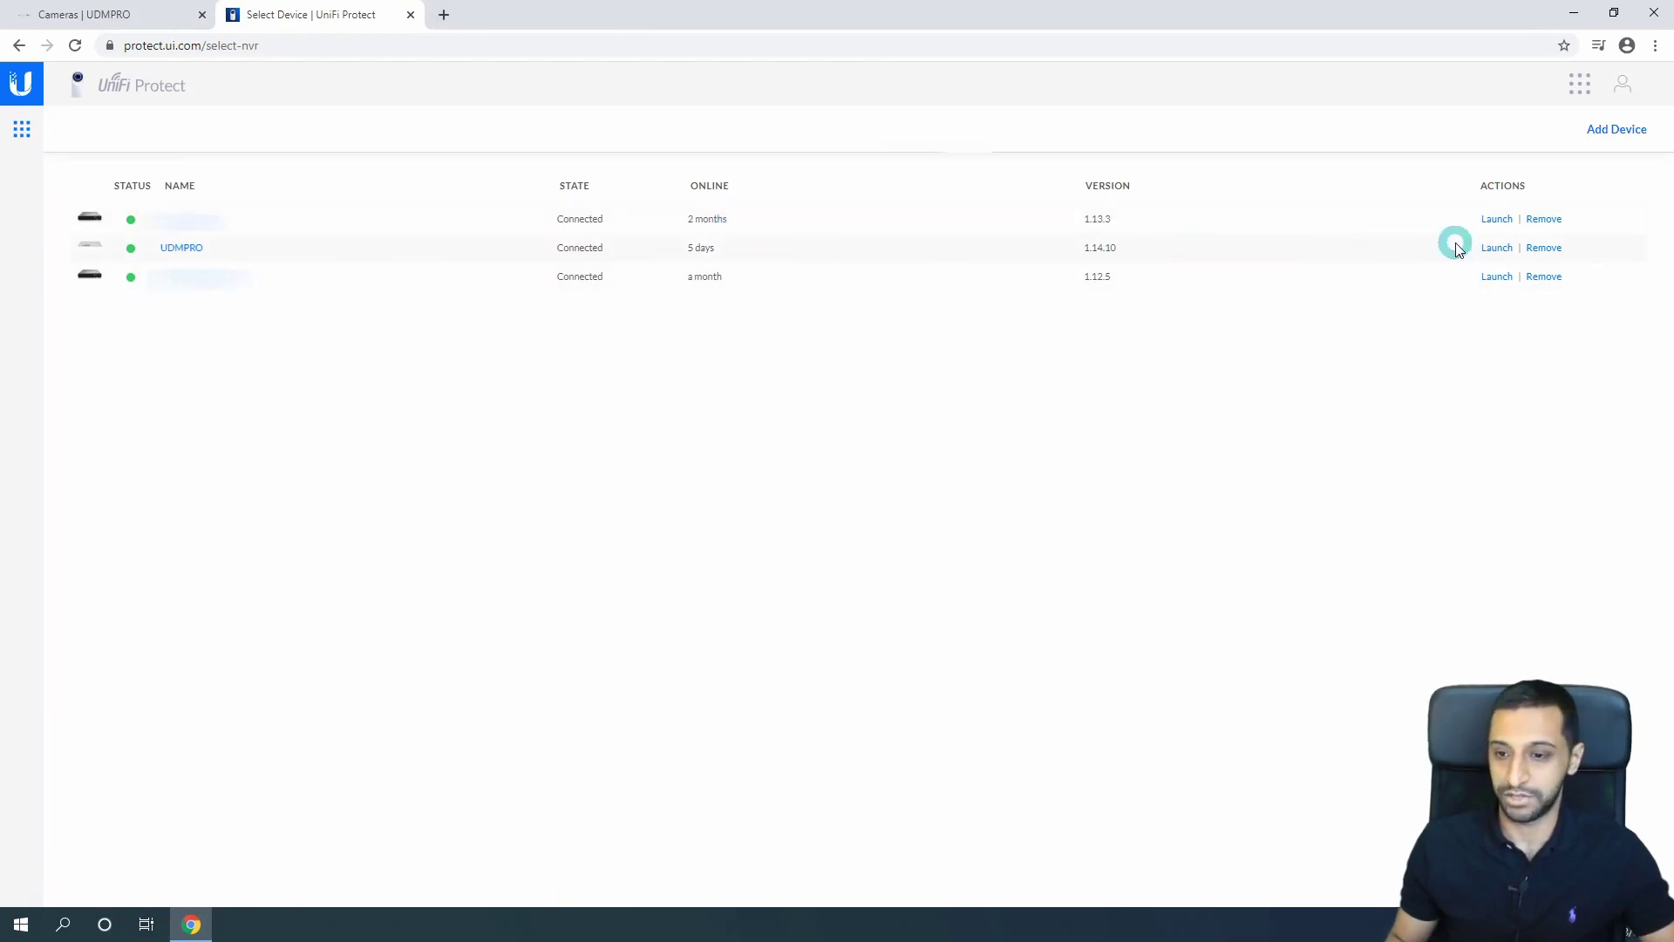
left_click(1492, 248)
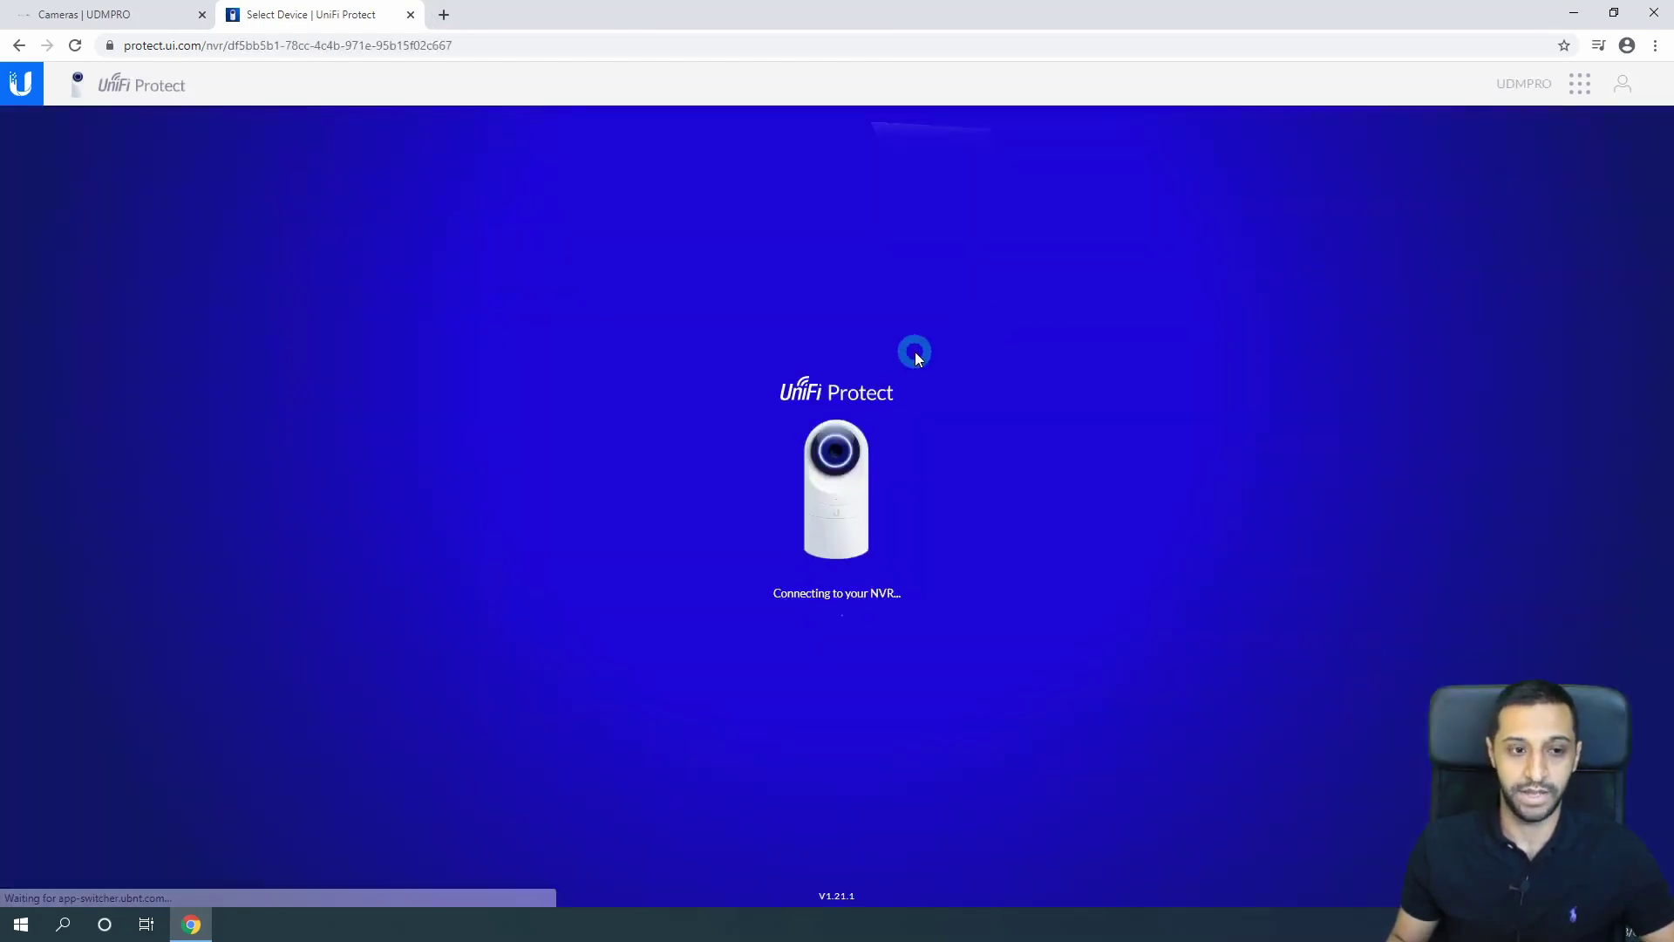